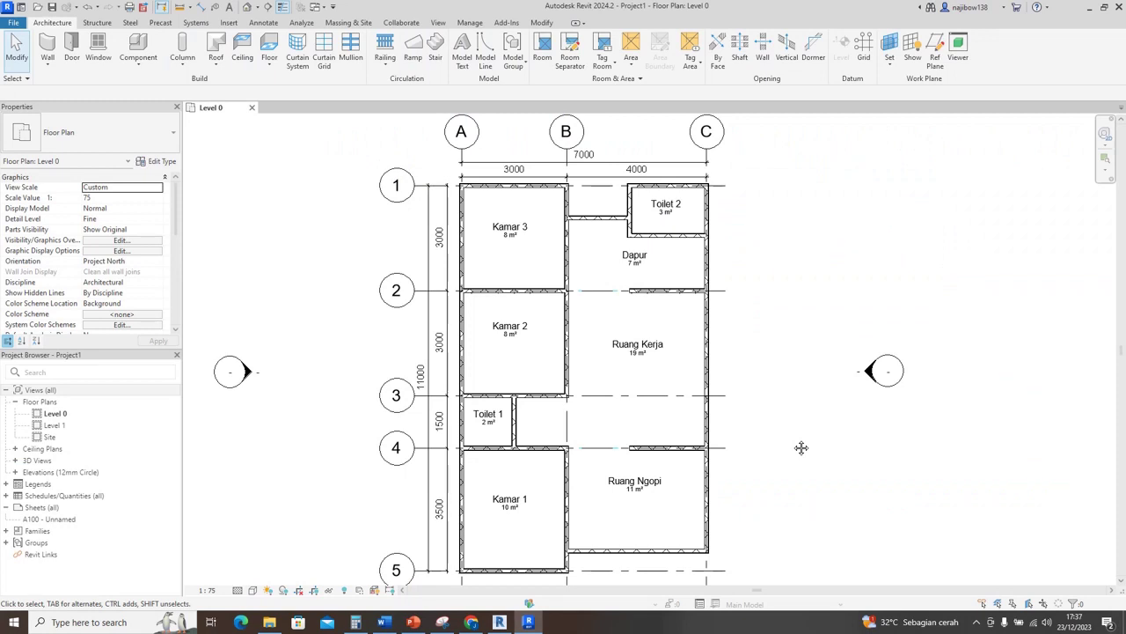
Step: Examine the room layout and grid spacing on the Level 0 floor plan
middle_drag(800, 448, 813, 446)
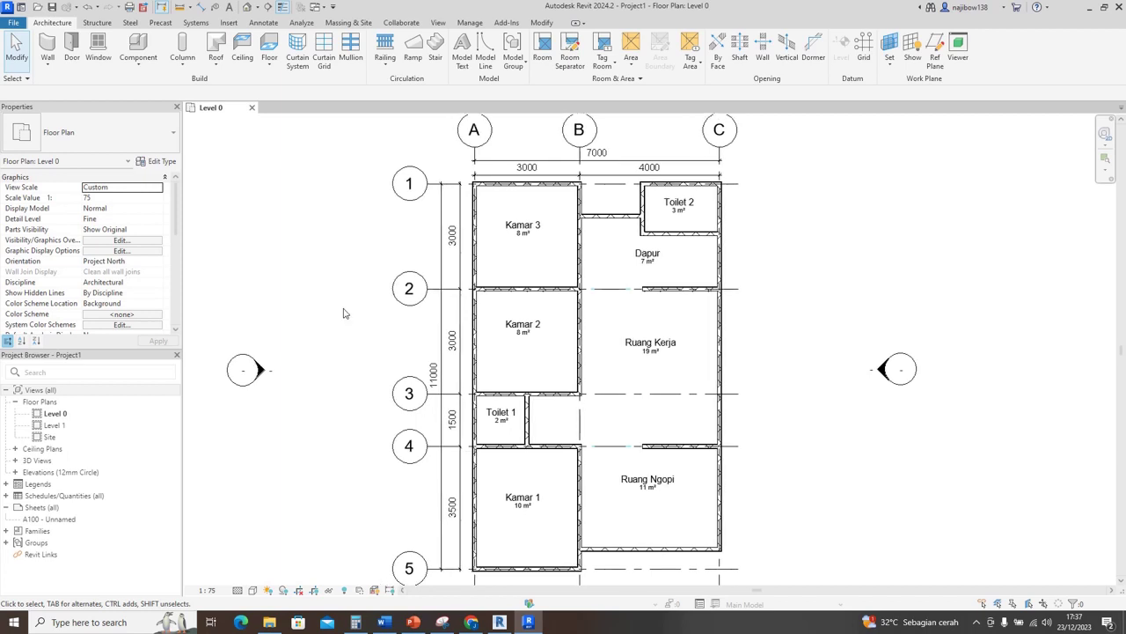
middle_drag(349, 341, 387, 332)
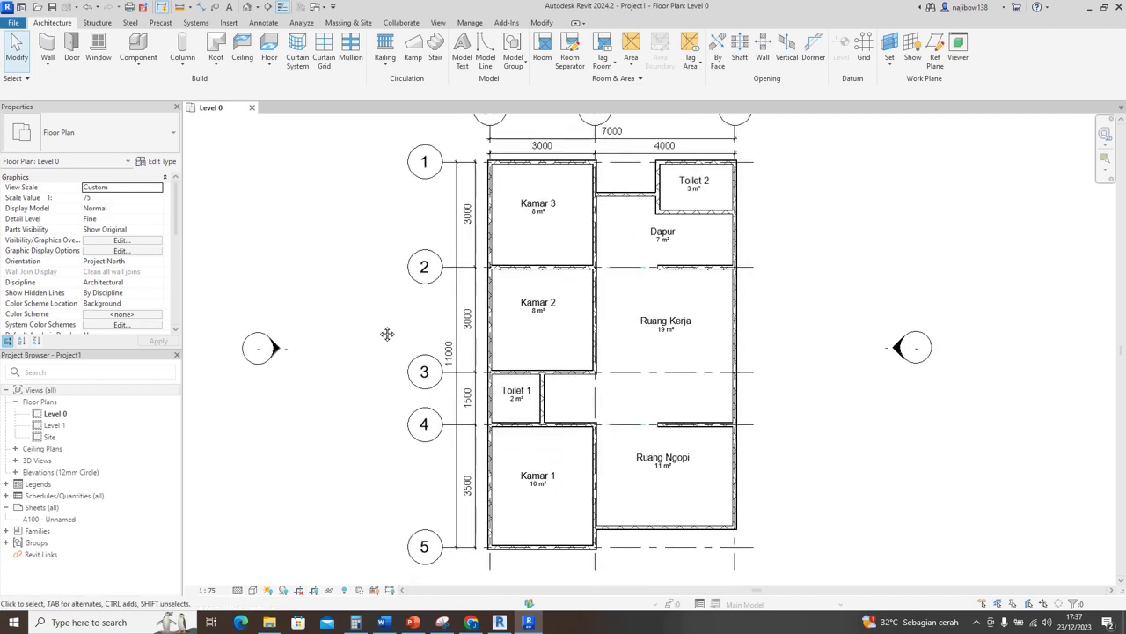
middle_drag(469, 147, 455, 206)
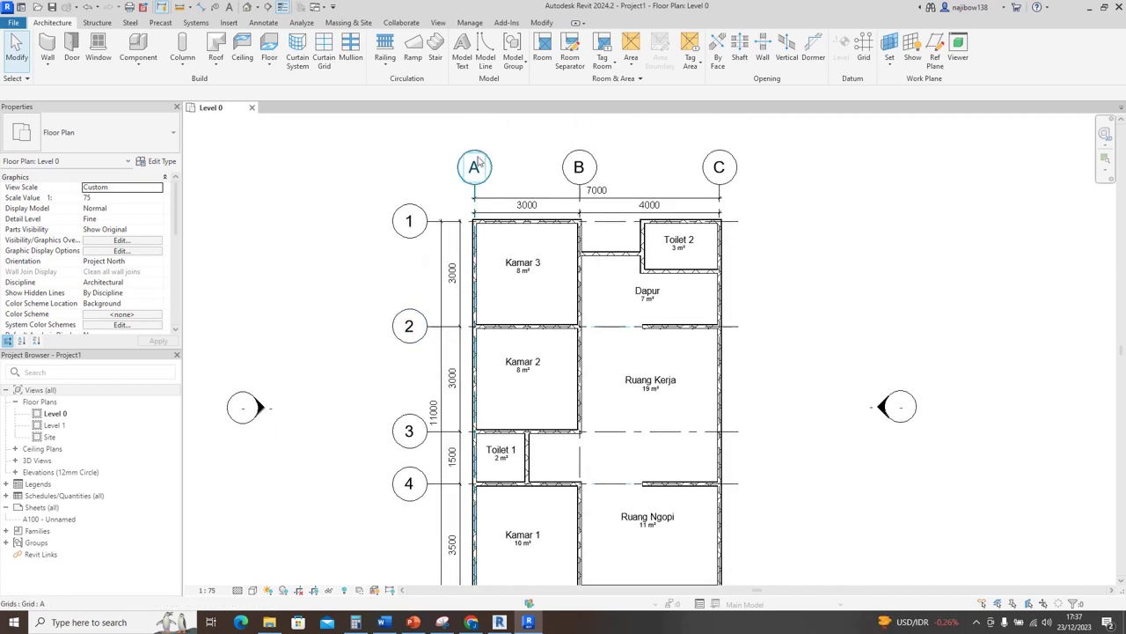
middle_drag(515, 331, 467, 325)
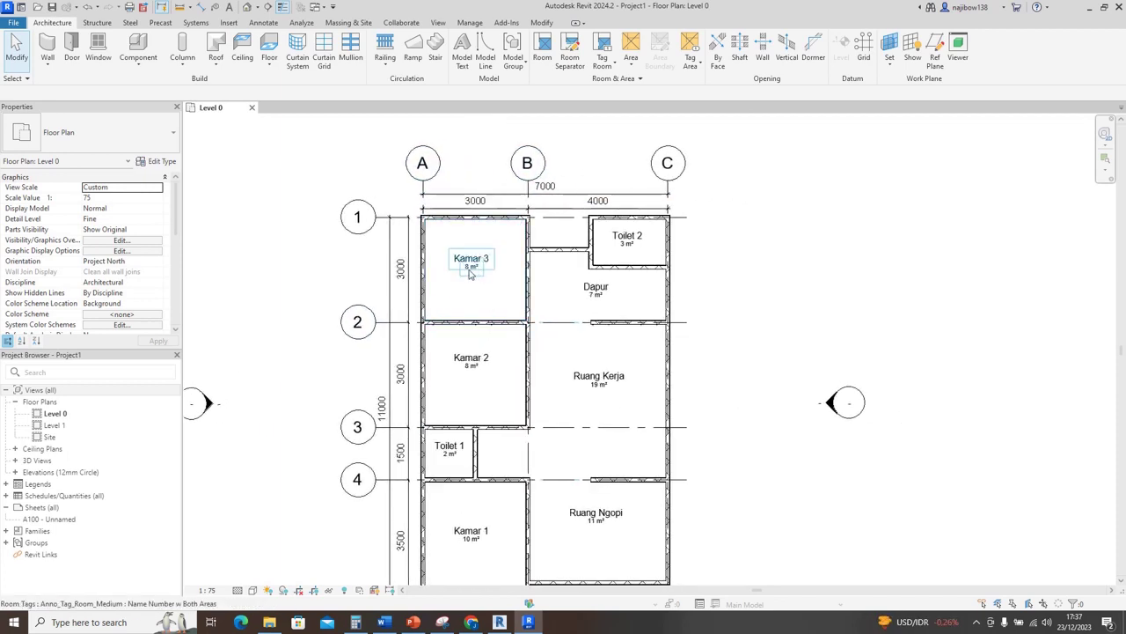
scroll(622, 293, up, 2)
middle_drag(563, 322, 587, 271)
middle_drag(631, 427, 676, 342)
middle_drag(613, 440, 610, 460)
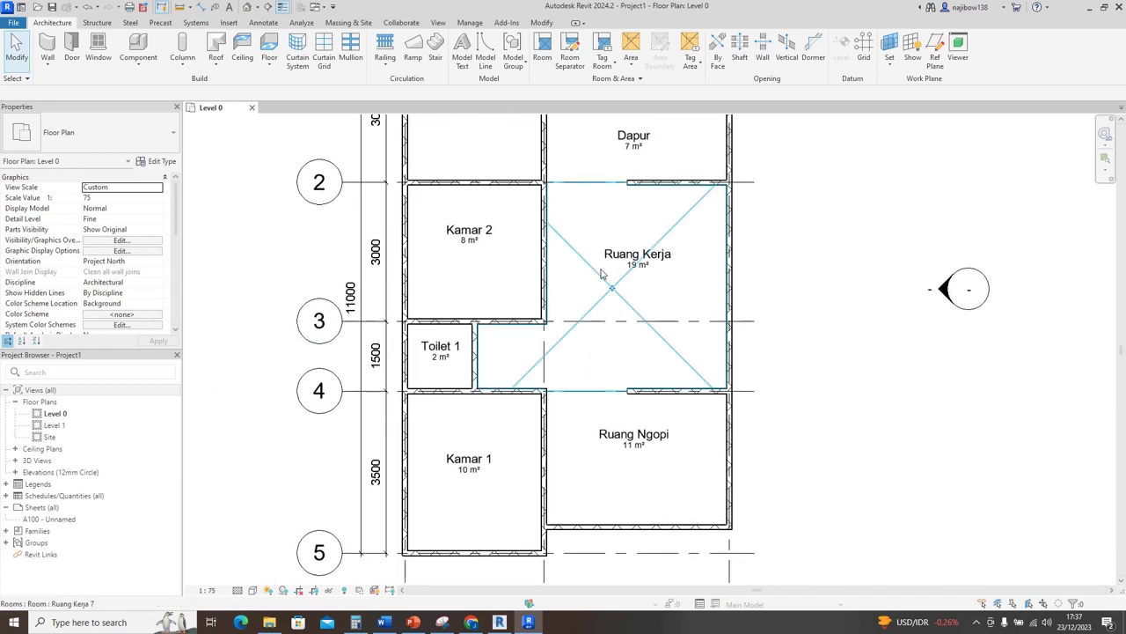
middle_drag(607, 288, 622, 384)
scroll(618, 367, down, 2)
middle_drag(739, 324, 731, 340)
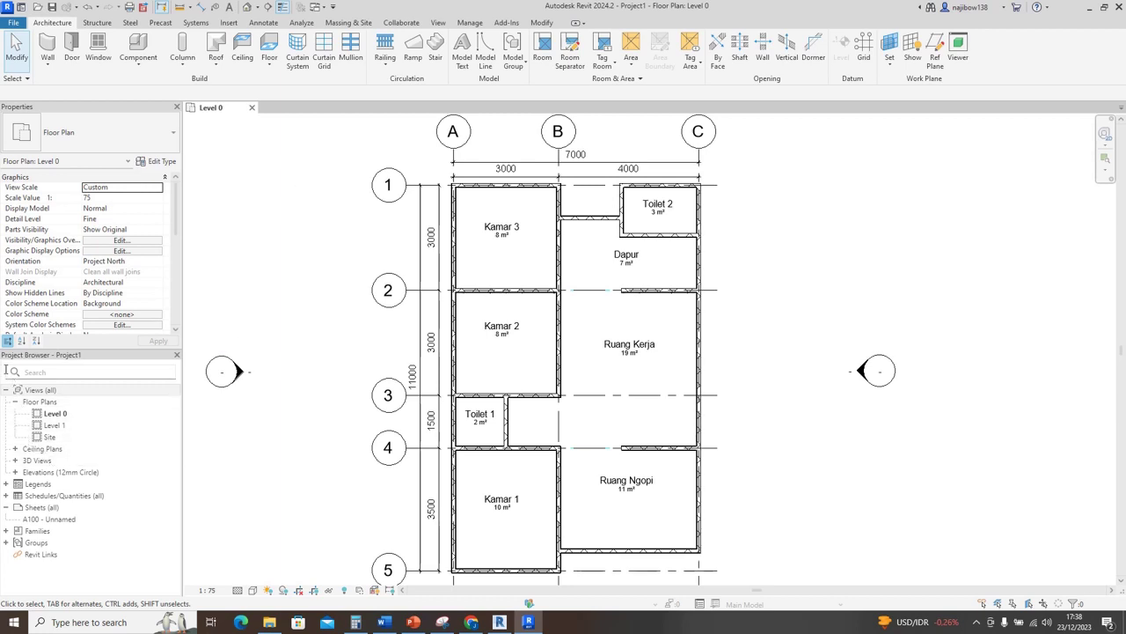
Step: Open the default 3D view and inspect the house's walls from several sides
double_click(18, 464)
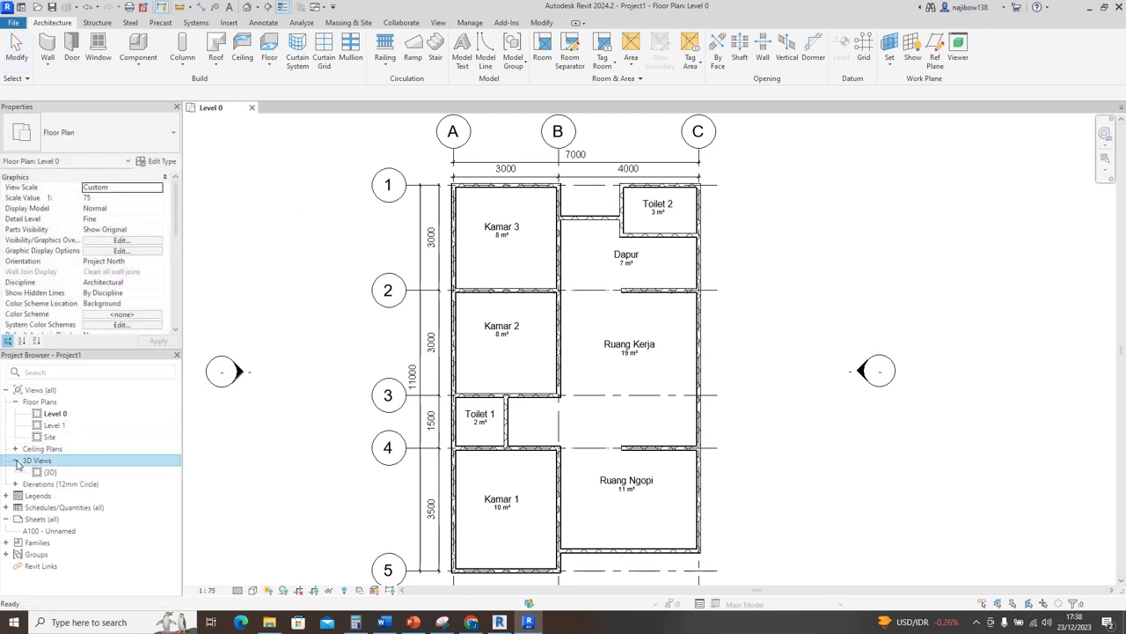
double_click(61, 475)
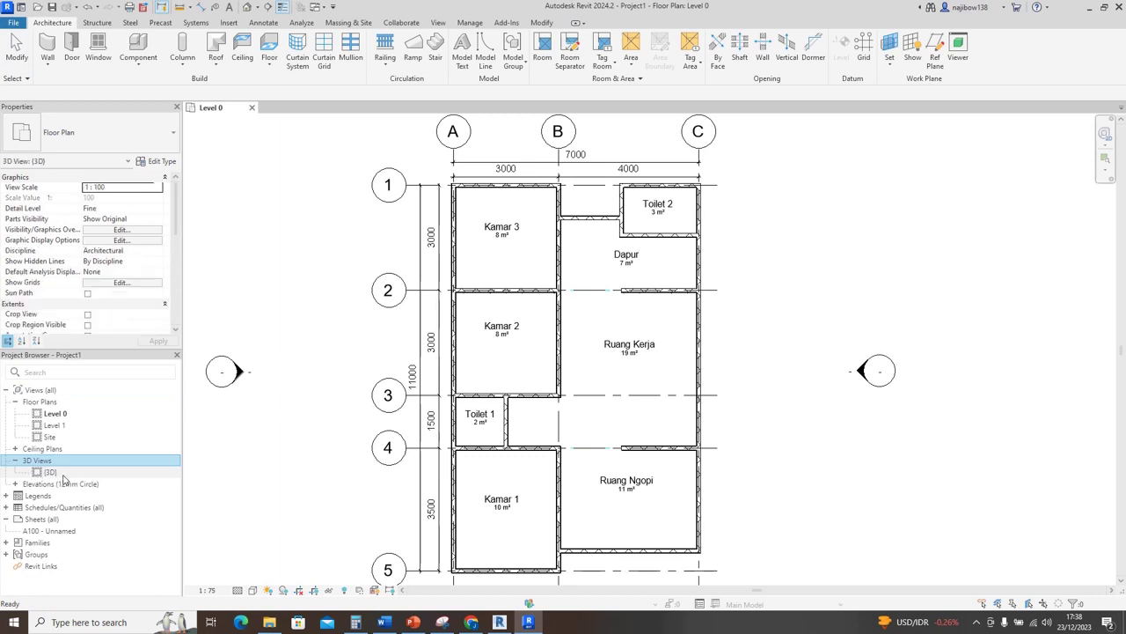
scroll(697, 399, up, 3)
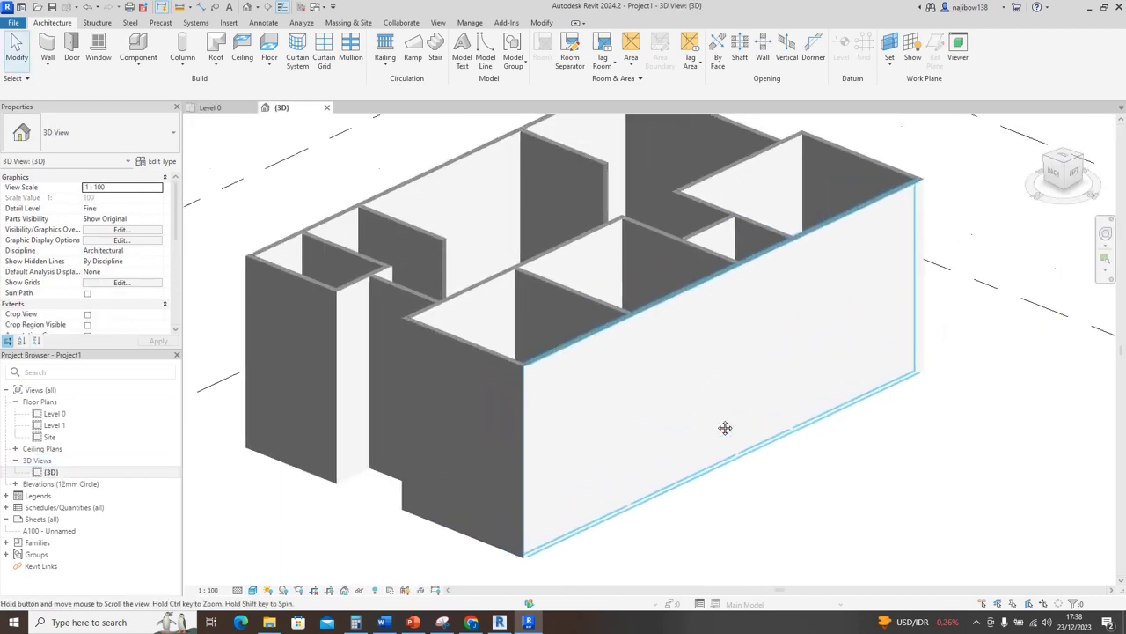
shift+middle_drag(628, 420, 347, 252)
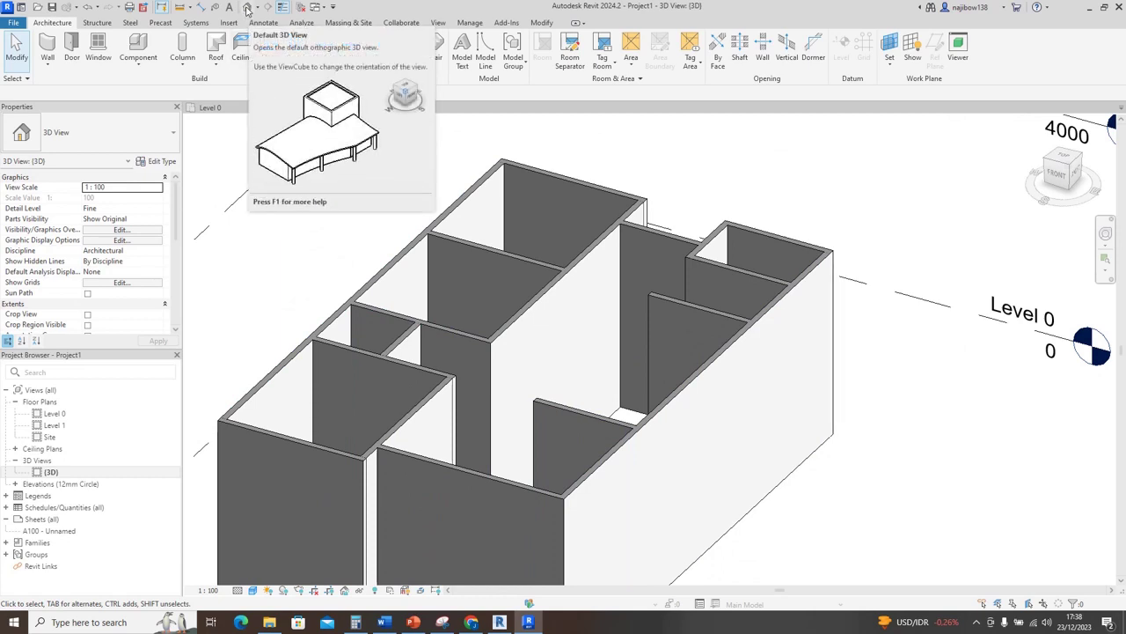
scroll(422, 308, down, 3)
shift+middle_drag(401, 369, 385, 352)
shift+middle_drag(573, 357, 440, 370)
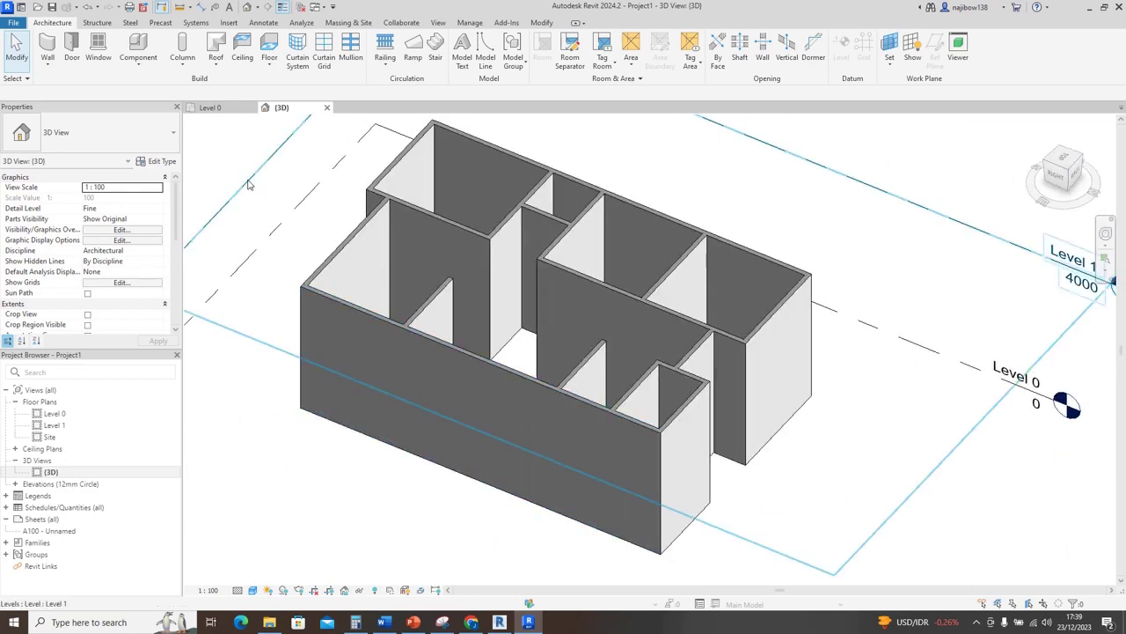
Step: Return to the Level 0 plan and choose the Doors_IntSgl 810x2110mm type for a new door at Ruang Ngopi
click(211, 108)
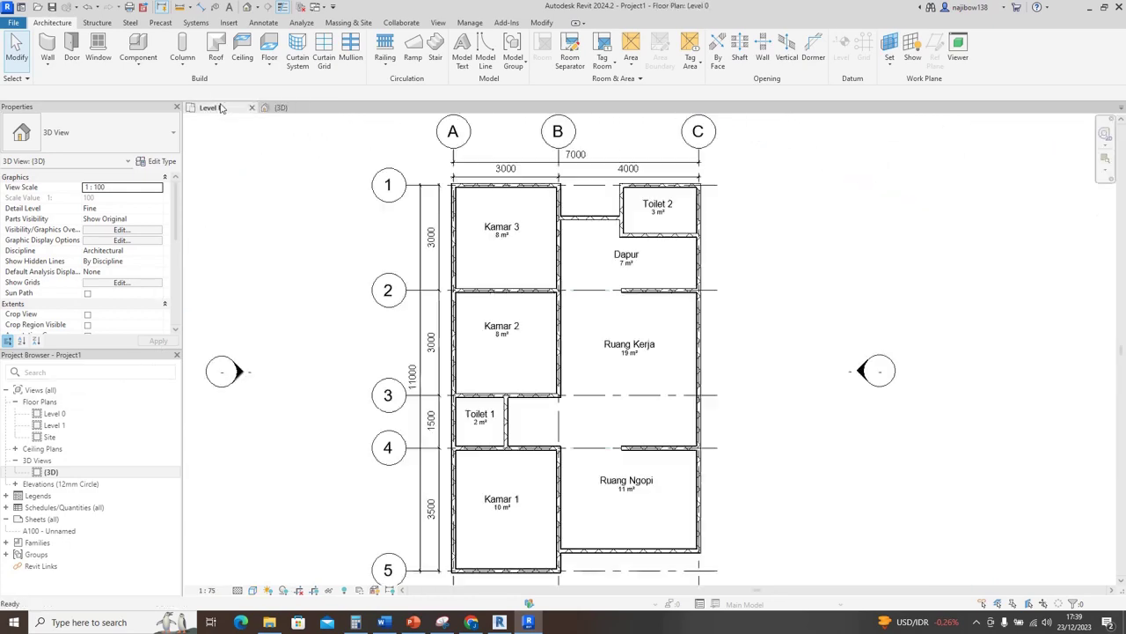
middle_drag(593, 430, 556, 425)
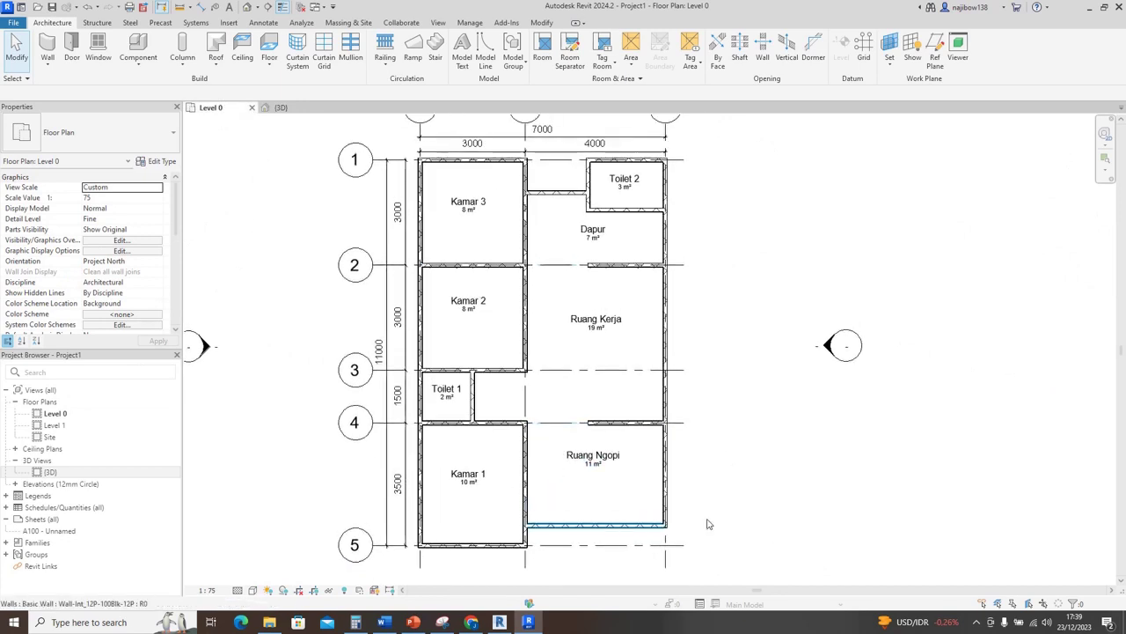
scroll(543, 493, up, 2)
middle_drag(551, 500, 598, 398)
scroll(587, 491, up, 1)
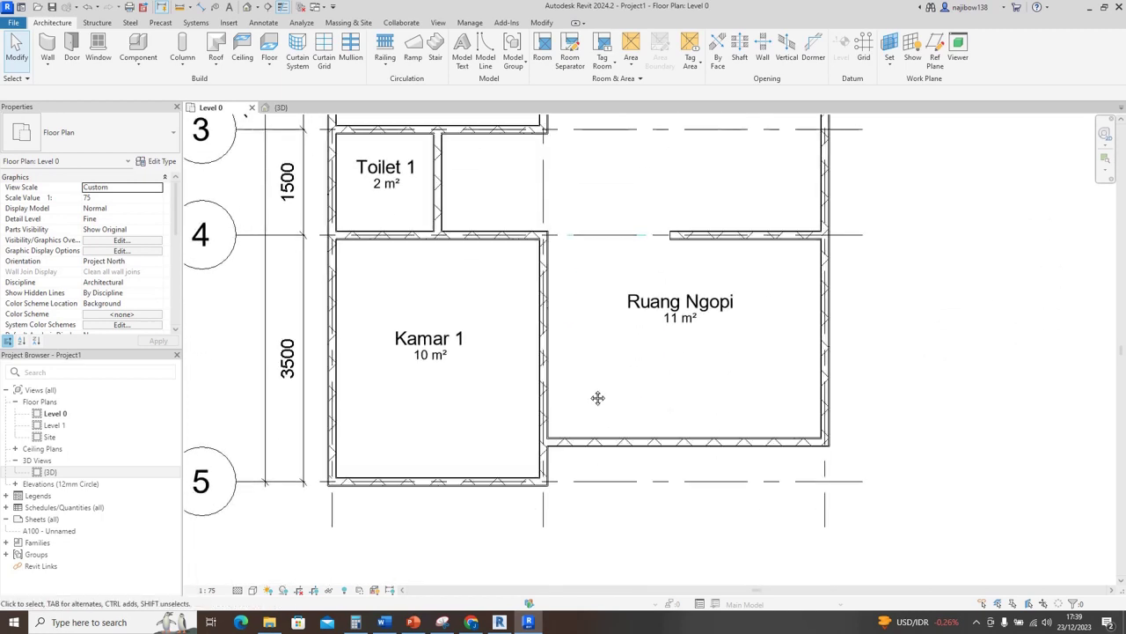
click(71, 53)
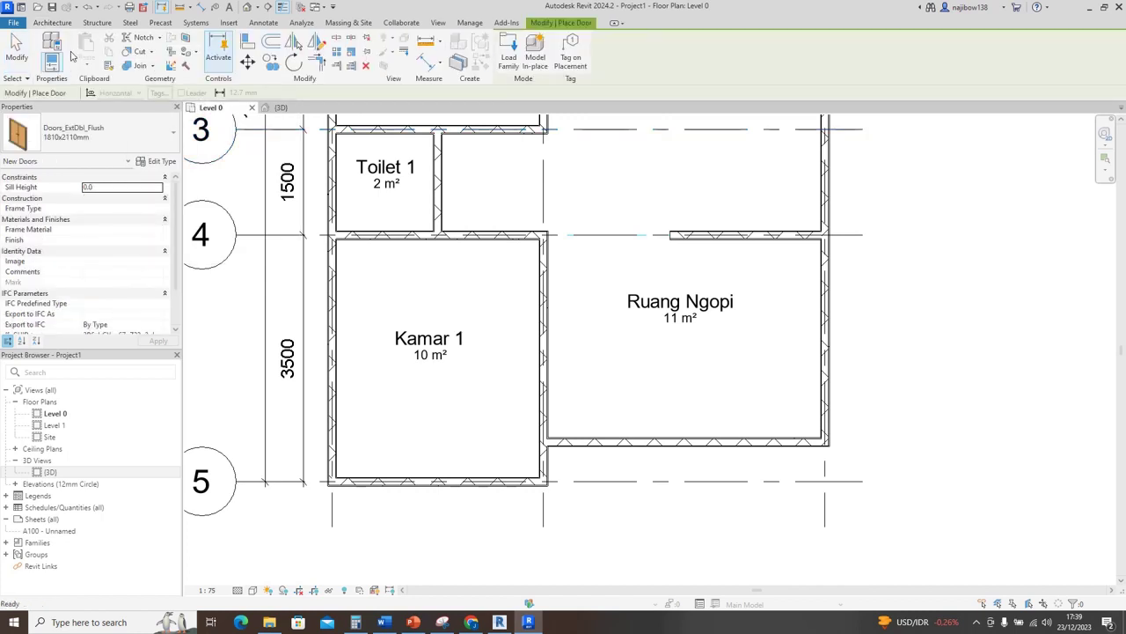
click(78, 133)
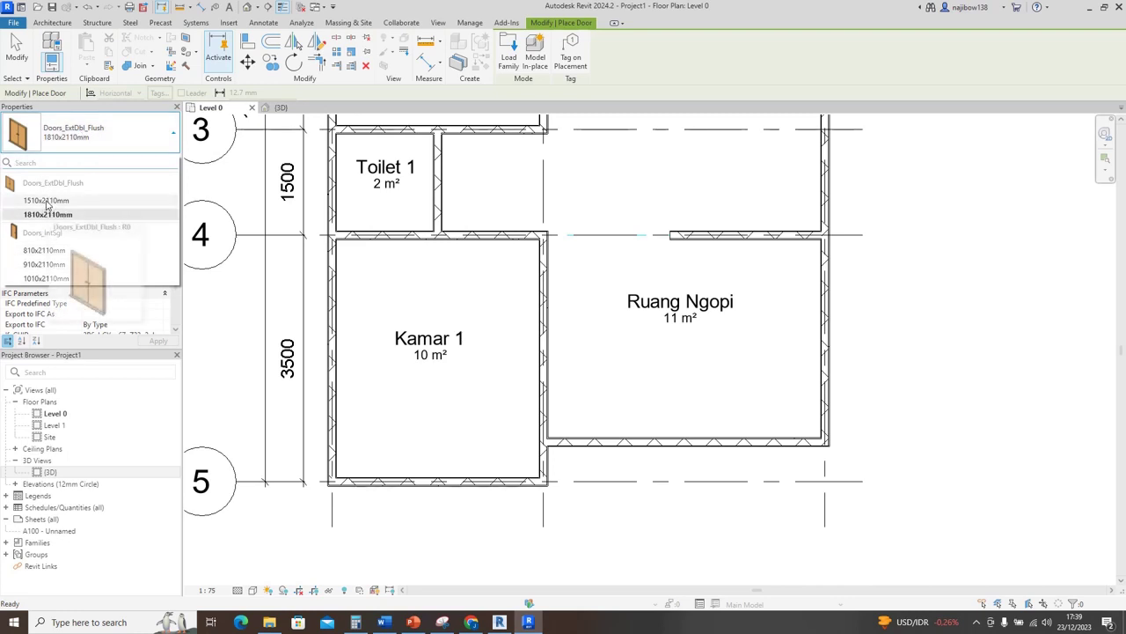
click(51, 251)
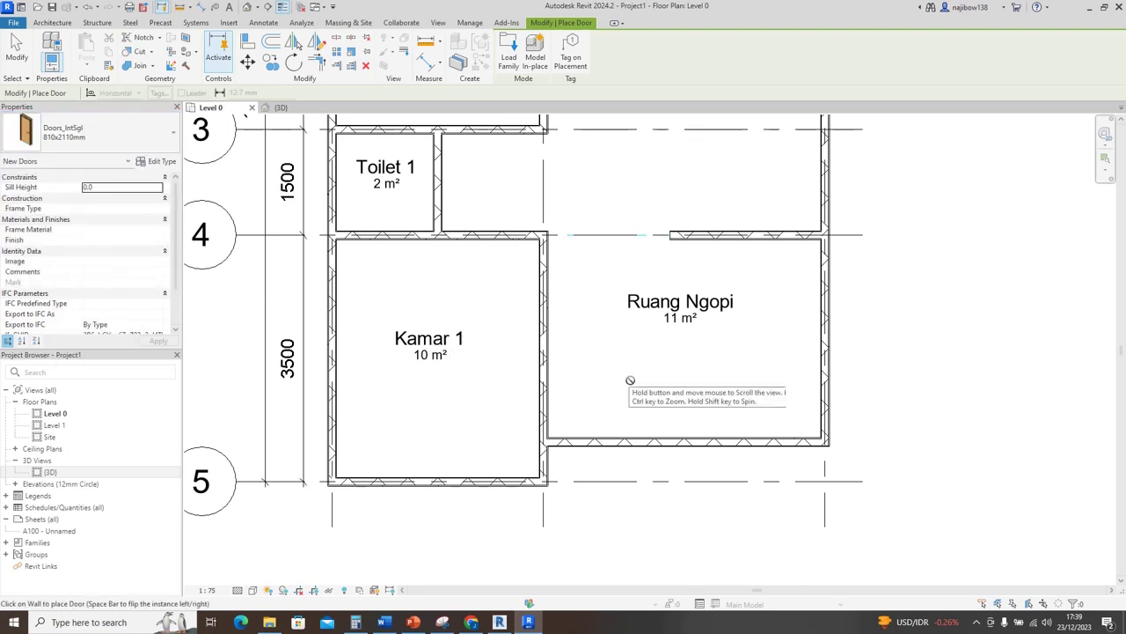
scroll(669, 383, up, 2)
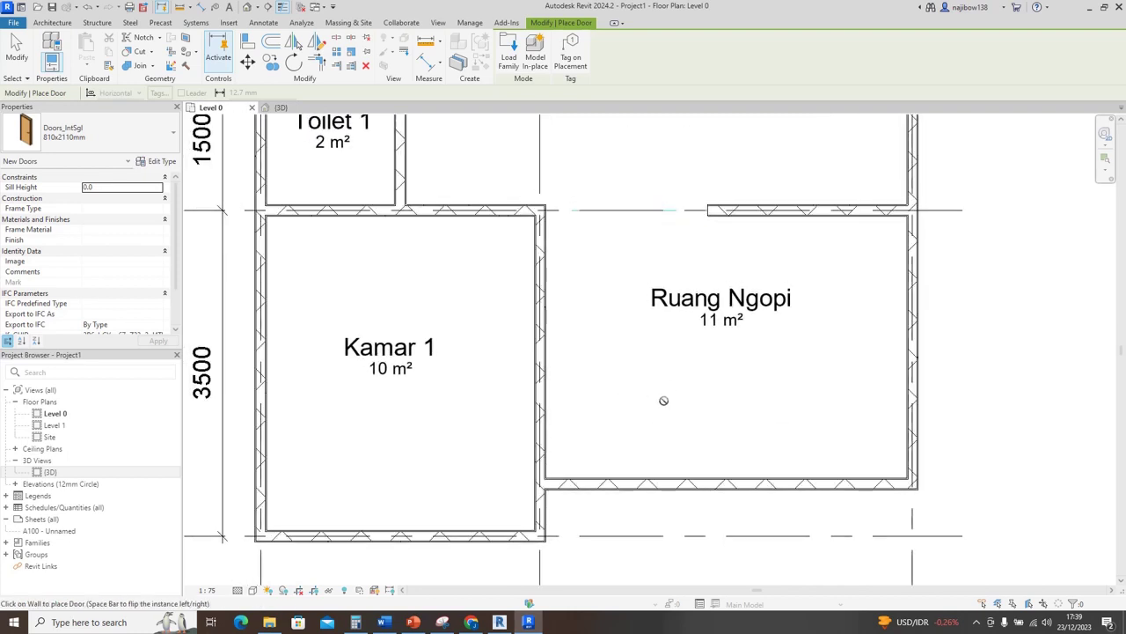
middle_drag(645, 385, 648, 387)
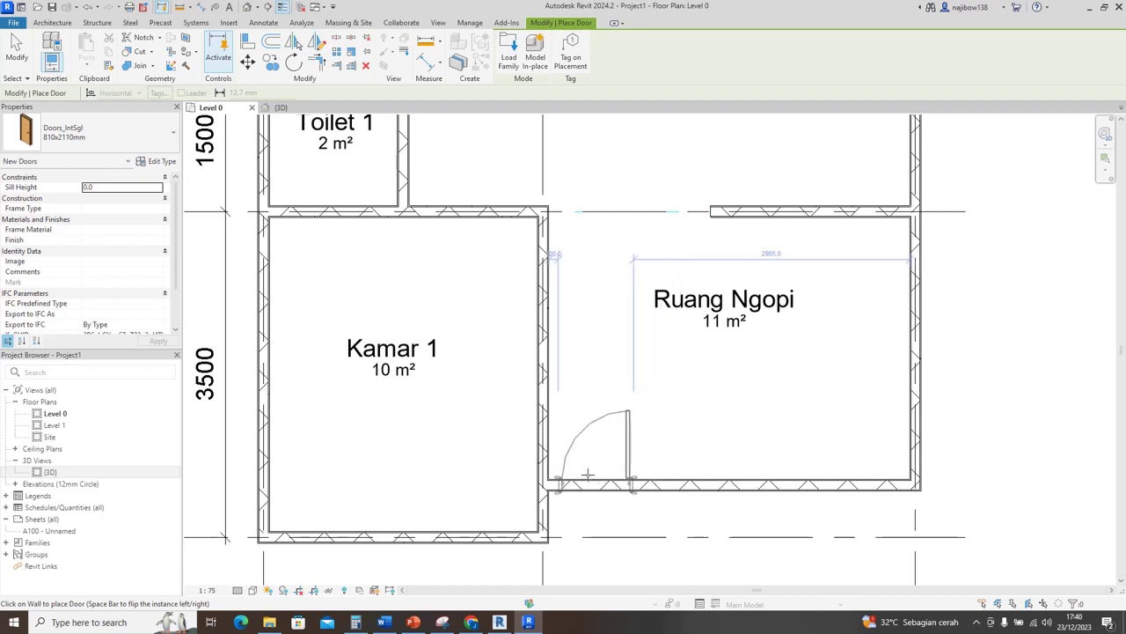
Step: Place the door in Ruang Ngopi's front wall, about 100 mm from the Kamar 1 wall, hinged on that side and swinging inward
scroll(588, 475, up, 2)
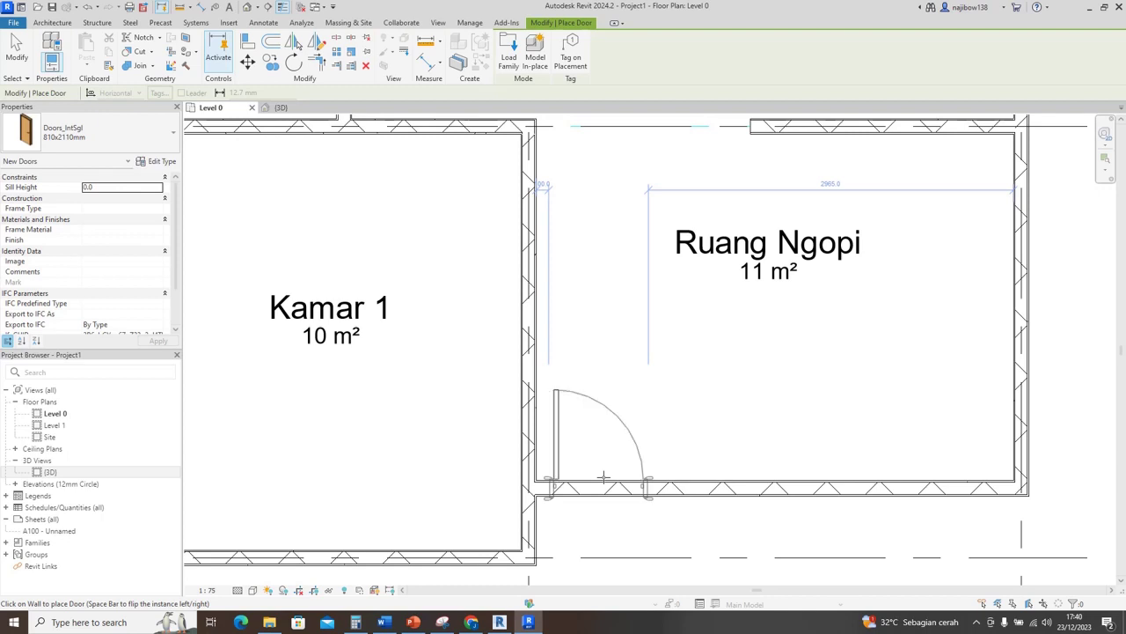
key(space)
middle_drag(603, 477, 593, 379)
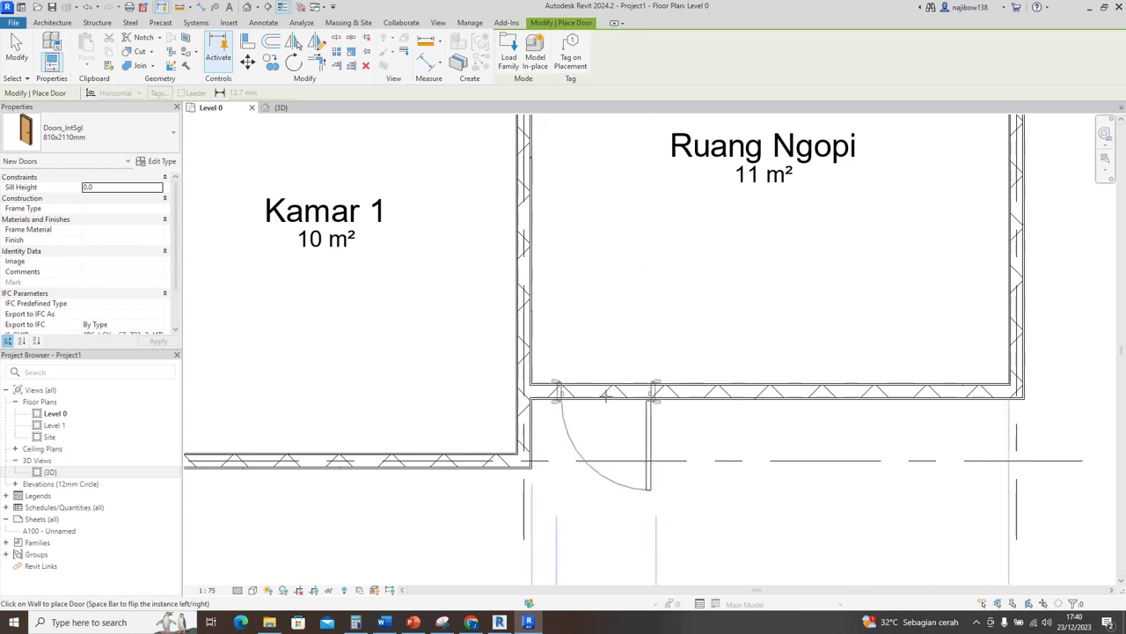
key(space)
key(space)
key(space)
key(space)
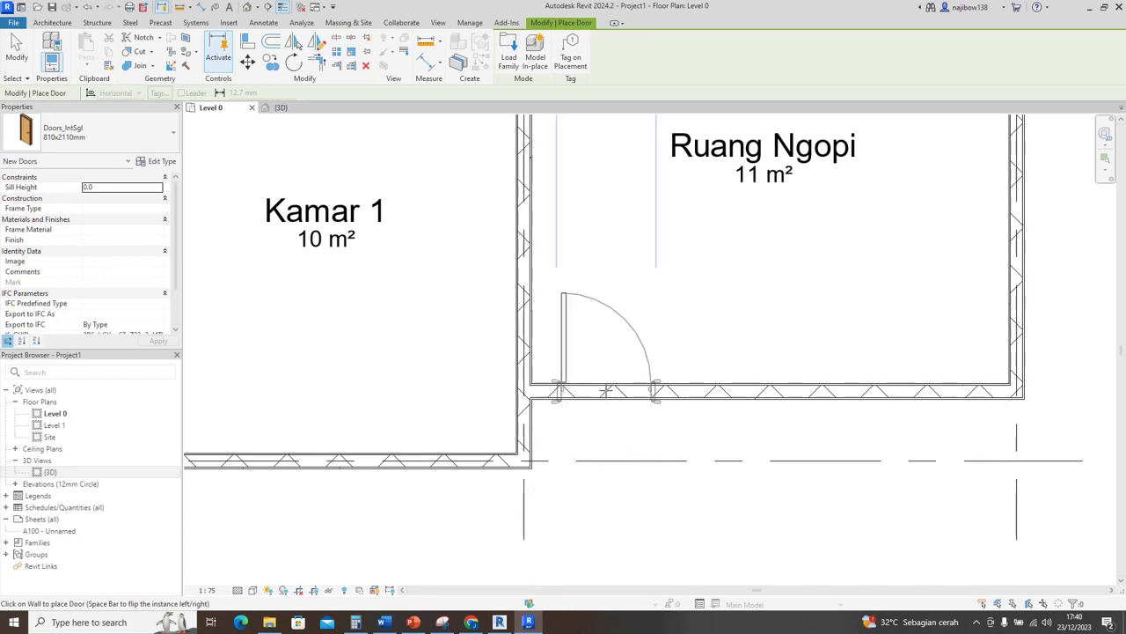
key(space)
key(space)
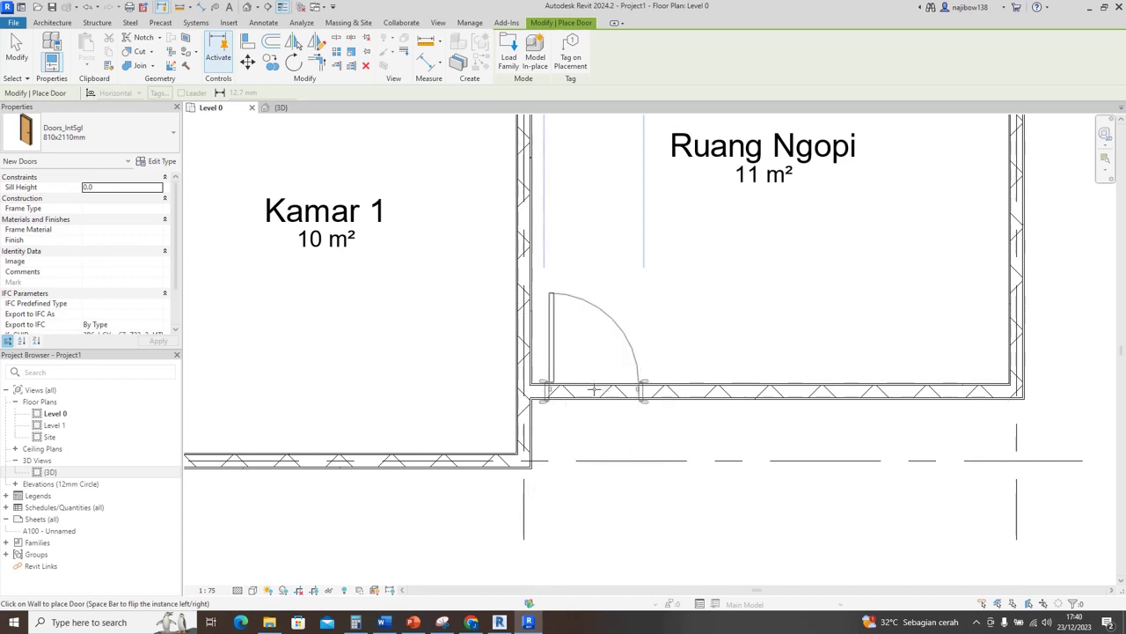
click(594, 388)
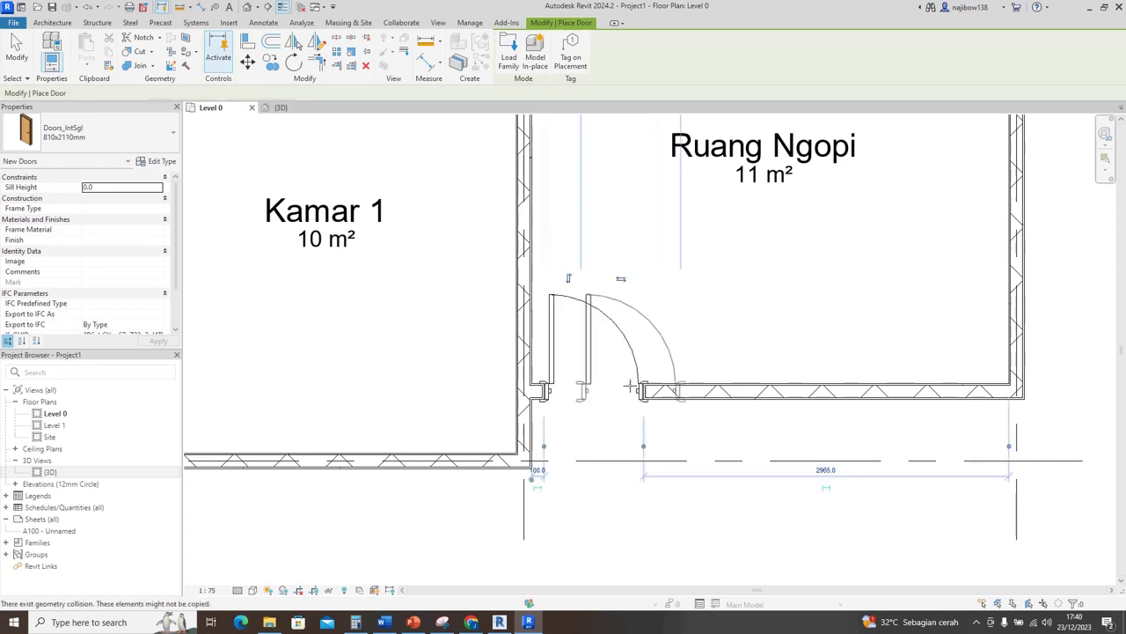
click(17, 53)
middle_drag(678, 326, 661, 370)
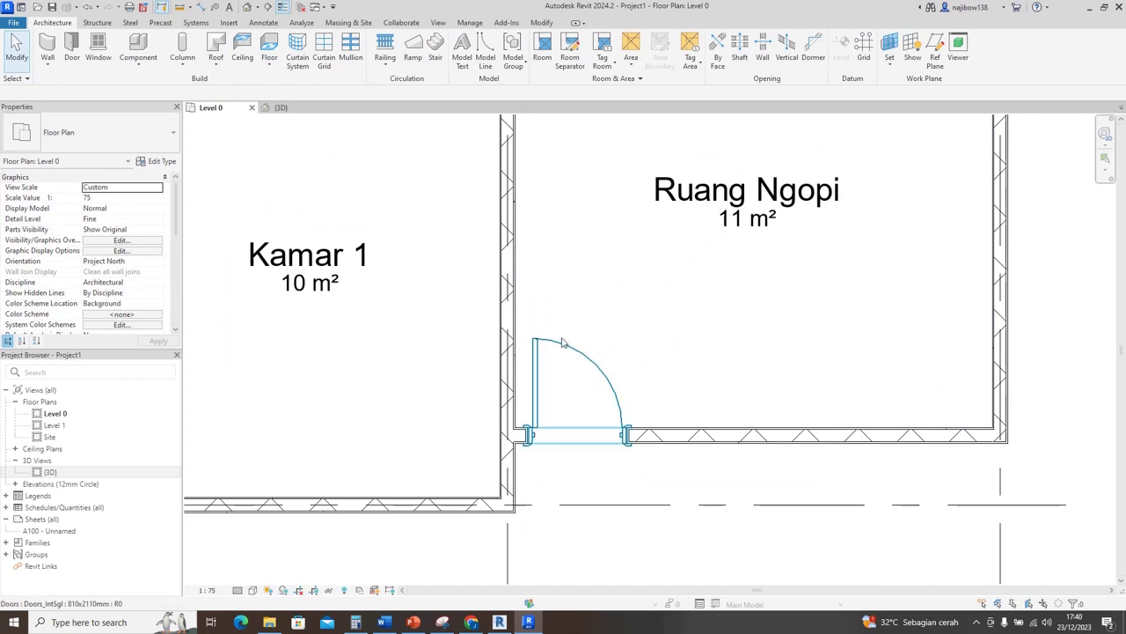
Step: Inspect the new Ruang Ngopi front door from outside in the 3D view
click(280, 108)
scroll(377, 287, up, 5)
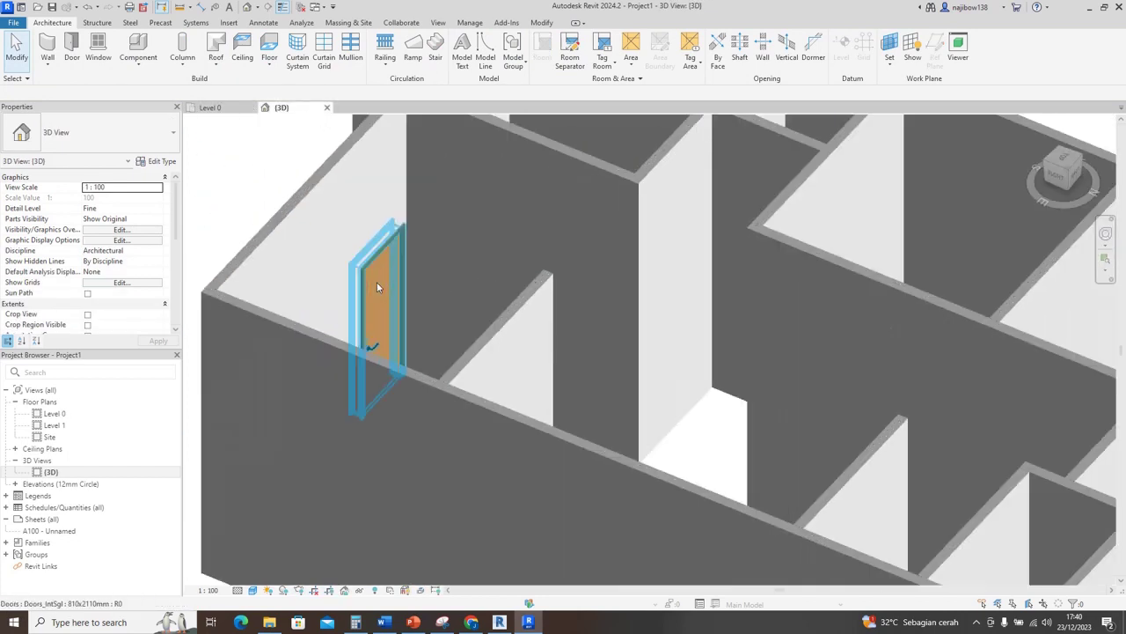
shift+middle_drag(372, 286, 527, 541)
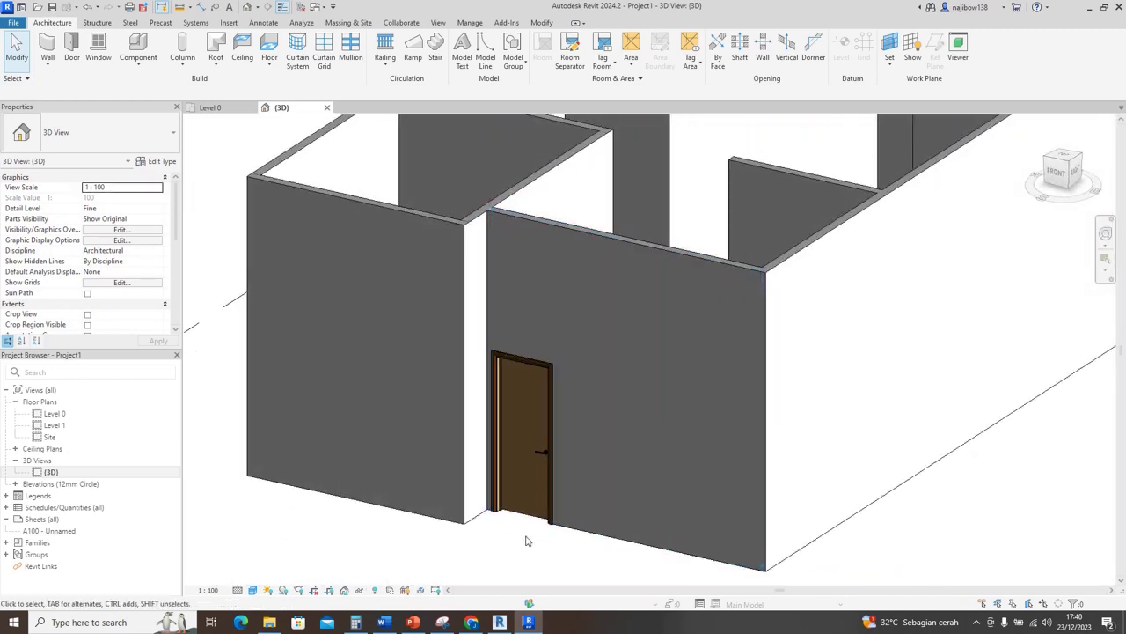
scroll(563, 550, up, 2)
scroll(581, 541, down, 3)
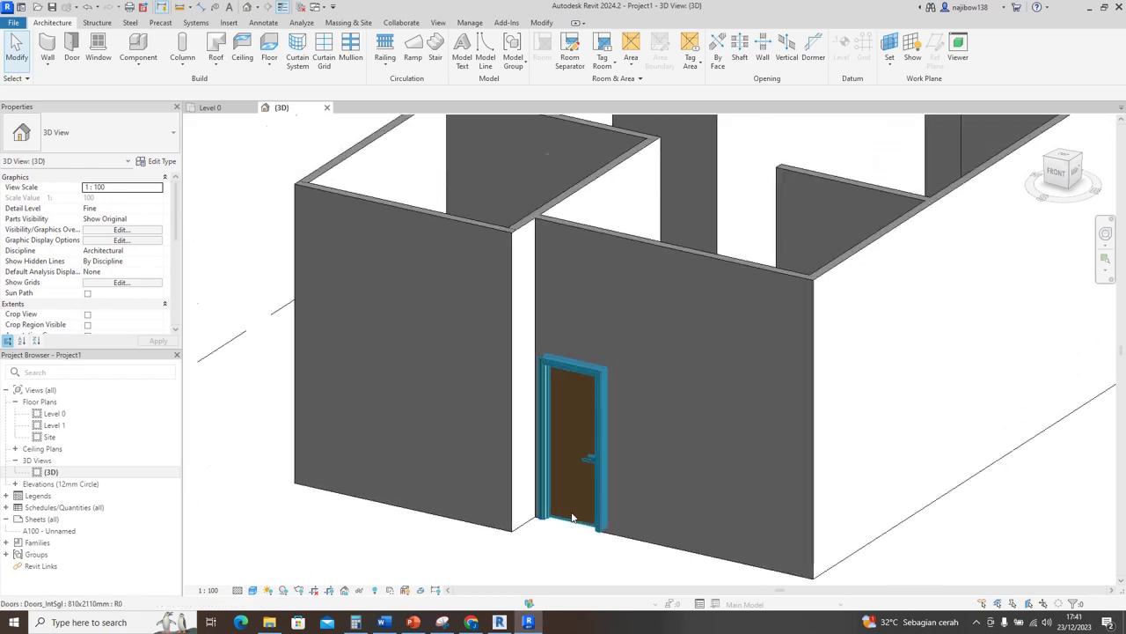
scroll(572, 514, up, 1)
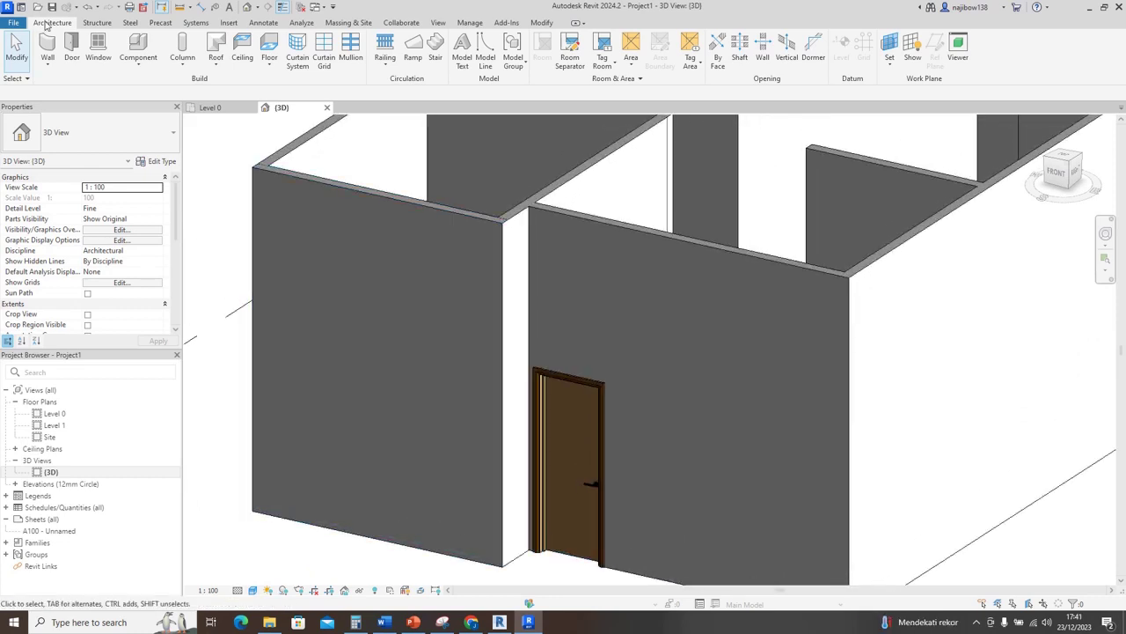
click(71, 46)
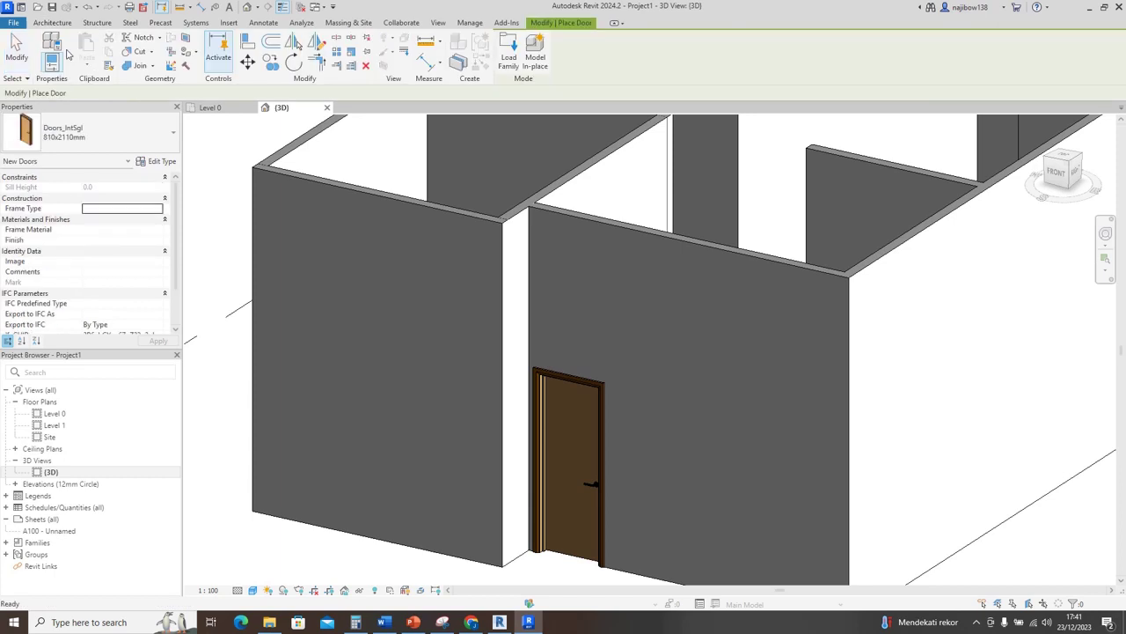
click(73, 127)
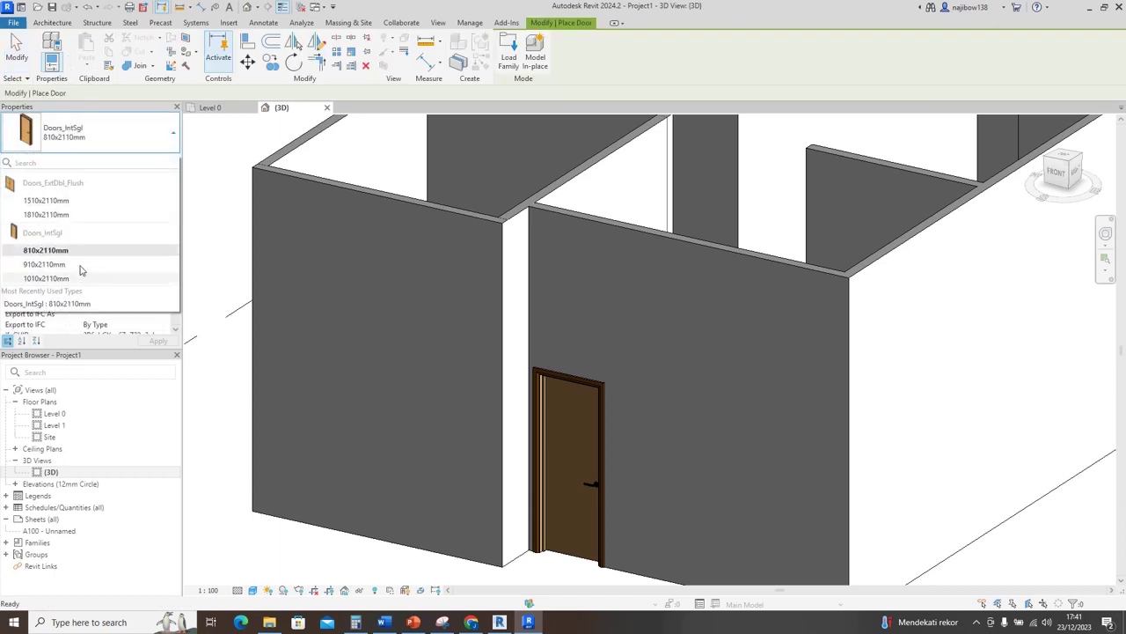
mouse_move(38, 183)
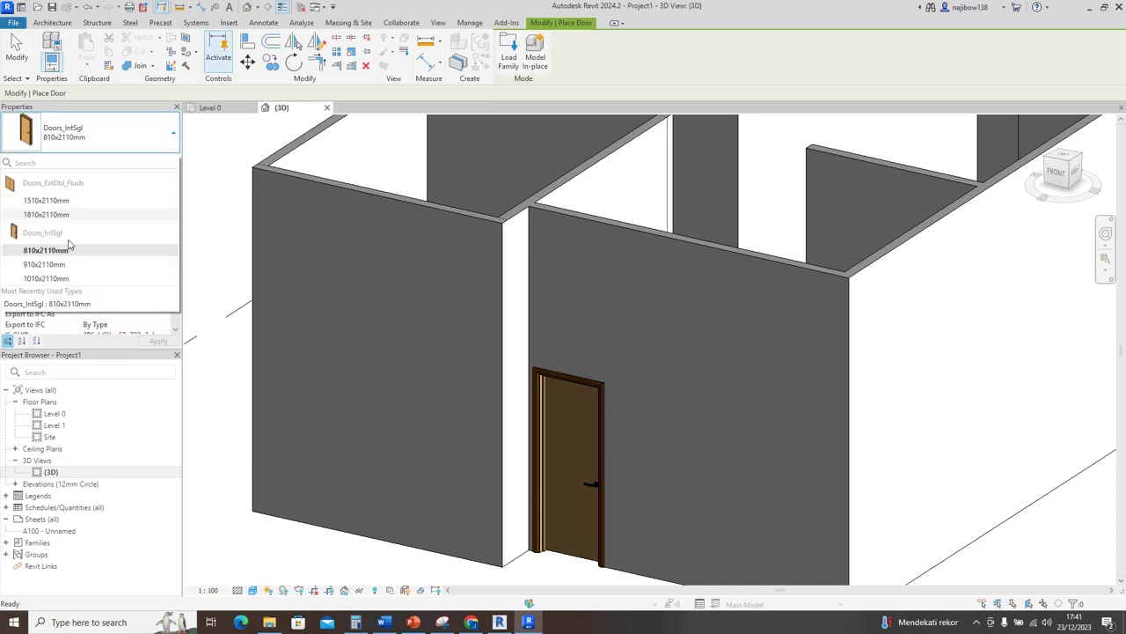
mouse_move(73, 264)
key(Escape)
key(Escape)
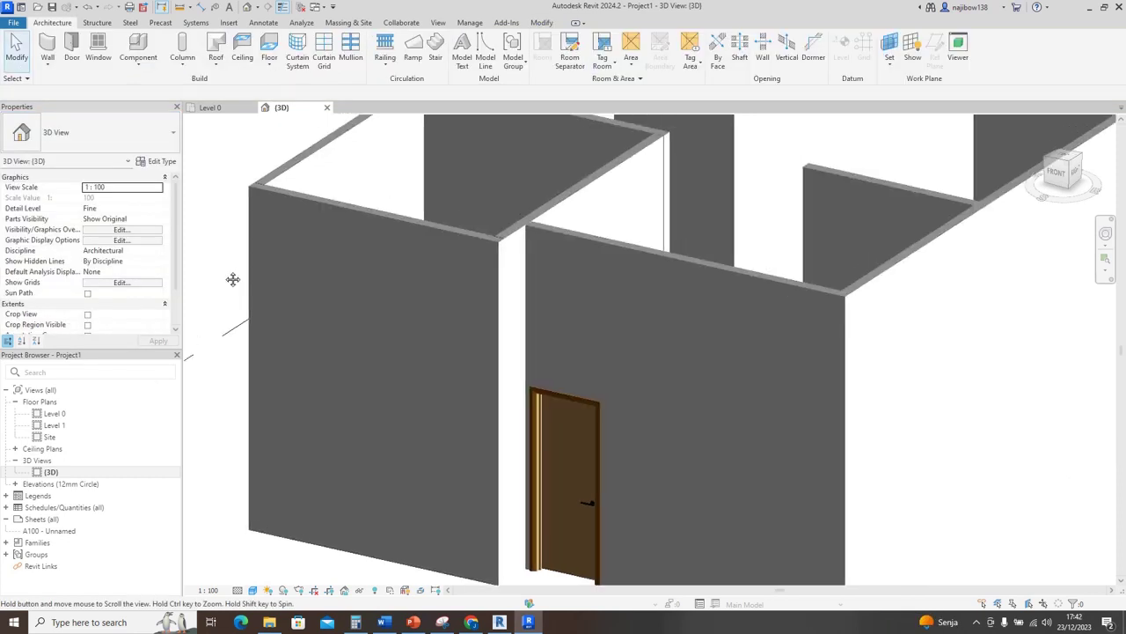
middle_drag(231, 276, 234, 258)
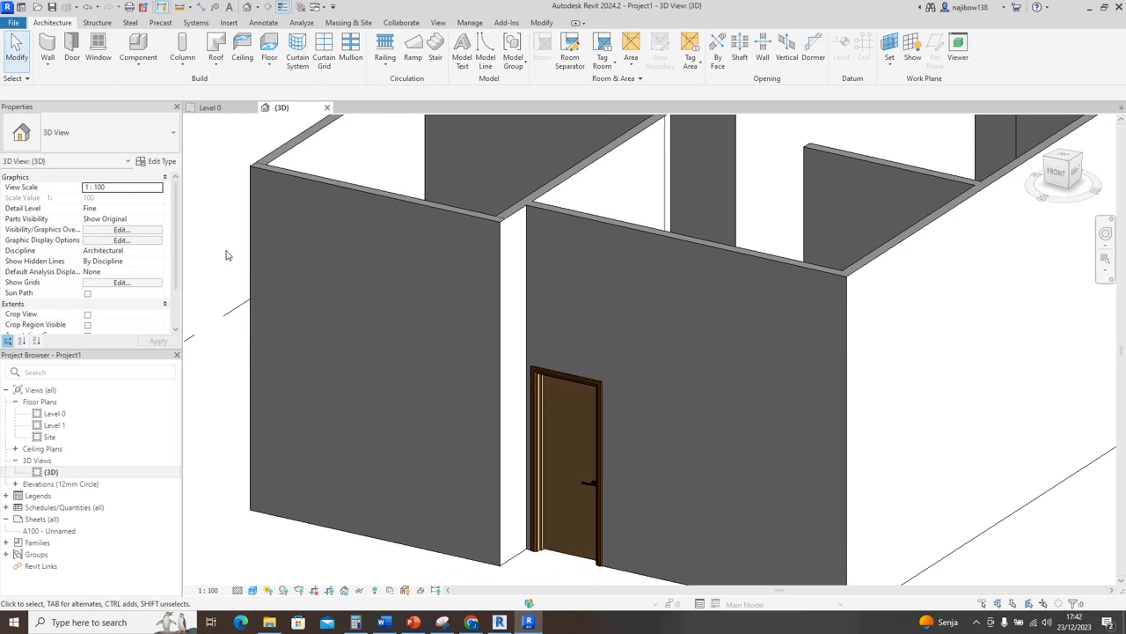
scroll(227, 254, down, 1)
shift+middle_drag(397, 255, 236, 232)
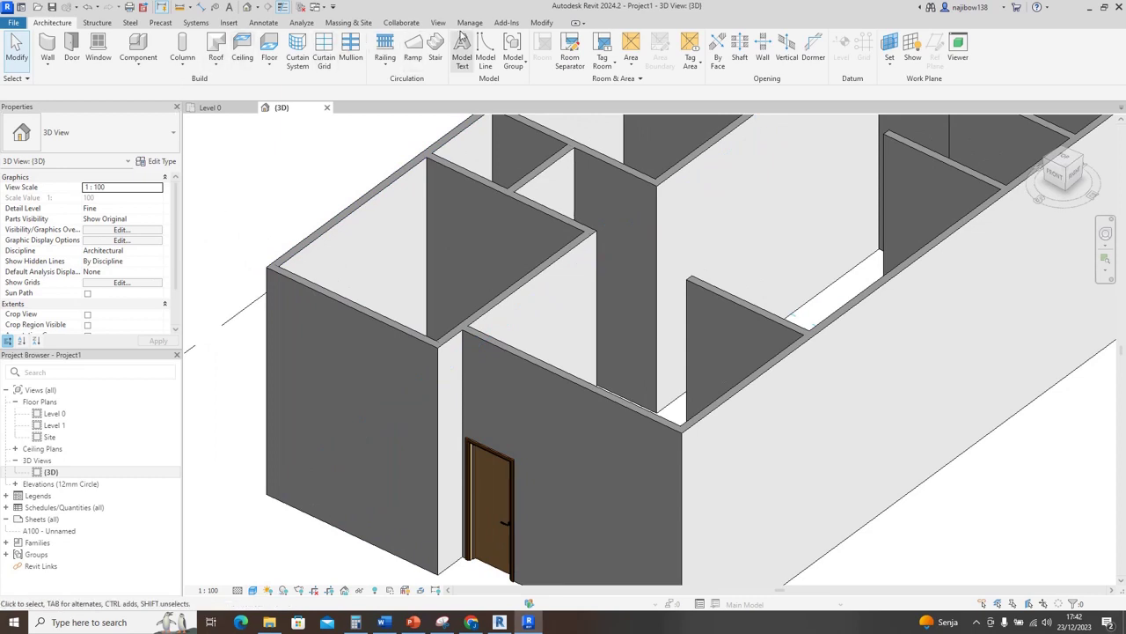
Step: Start loading a family and browse to the FAMILY folder on Local Disk (D:)
click(228, 23)
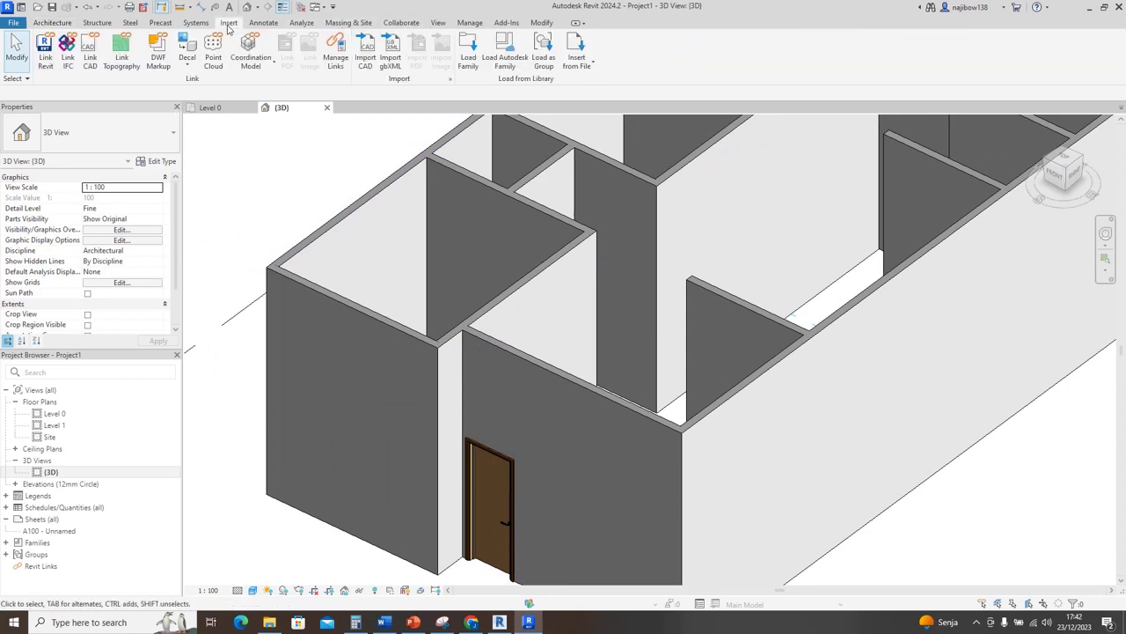
click(468, 57)
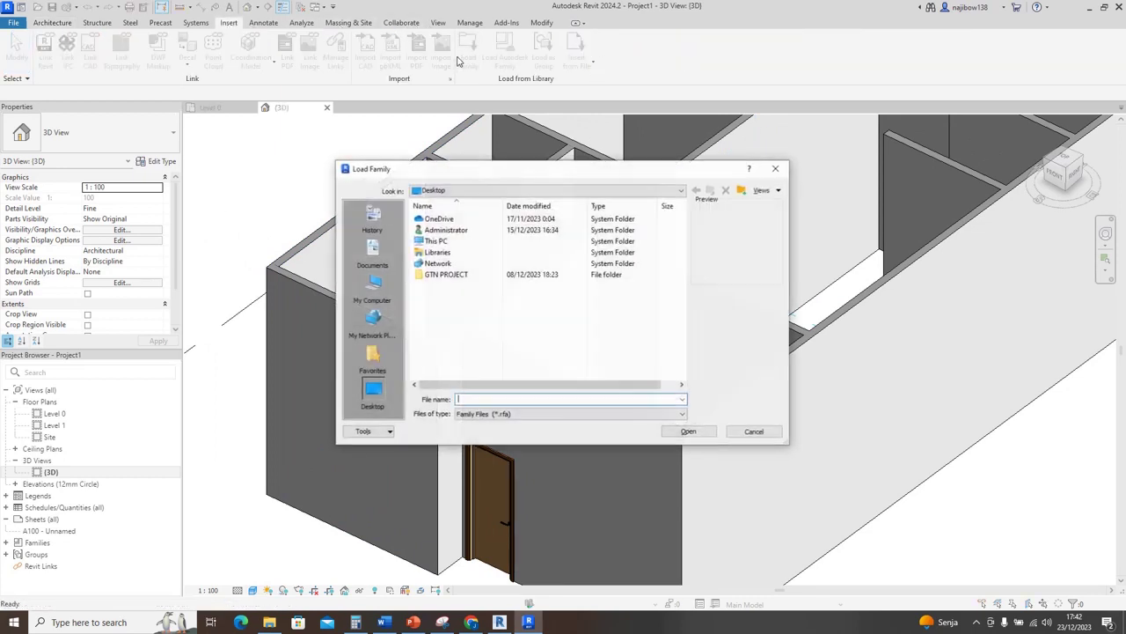
click(471, 191)
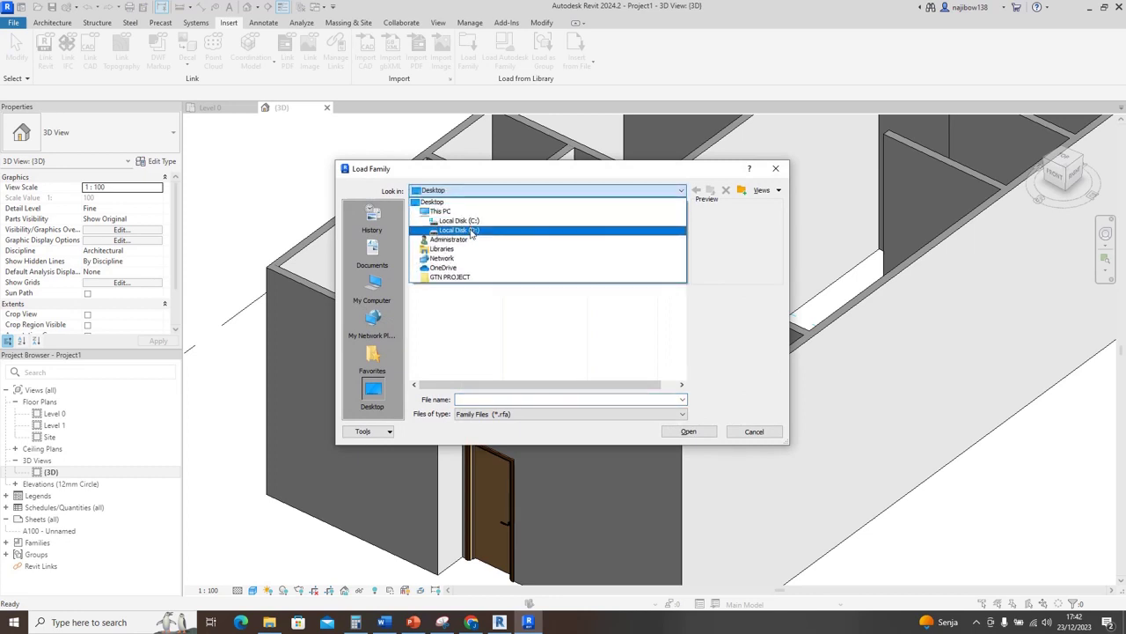
click(469, 229)
click(450, 265)
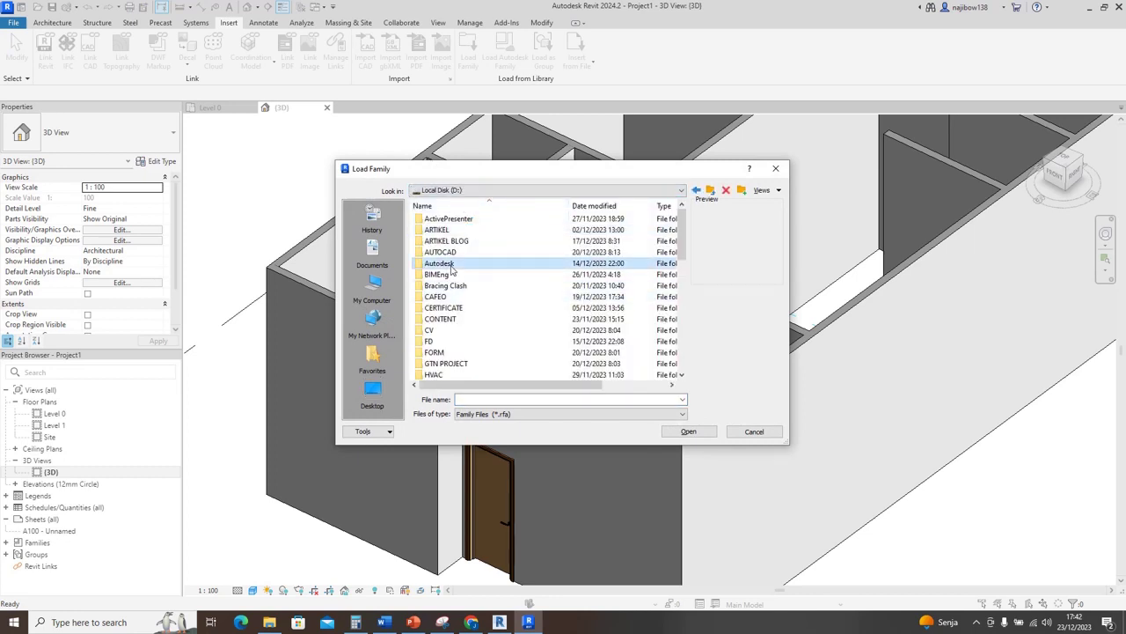
scroll(452, 270, down, 5)
double_click(447, 219)
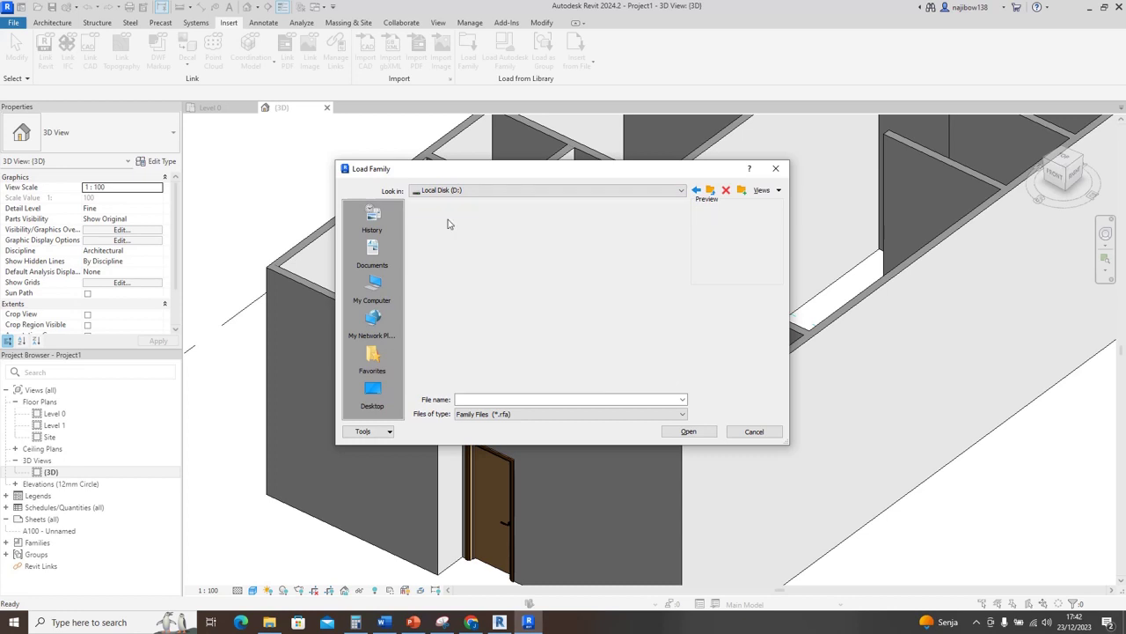
double_click(436, 229)
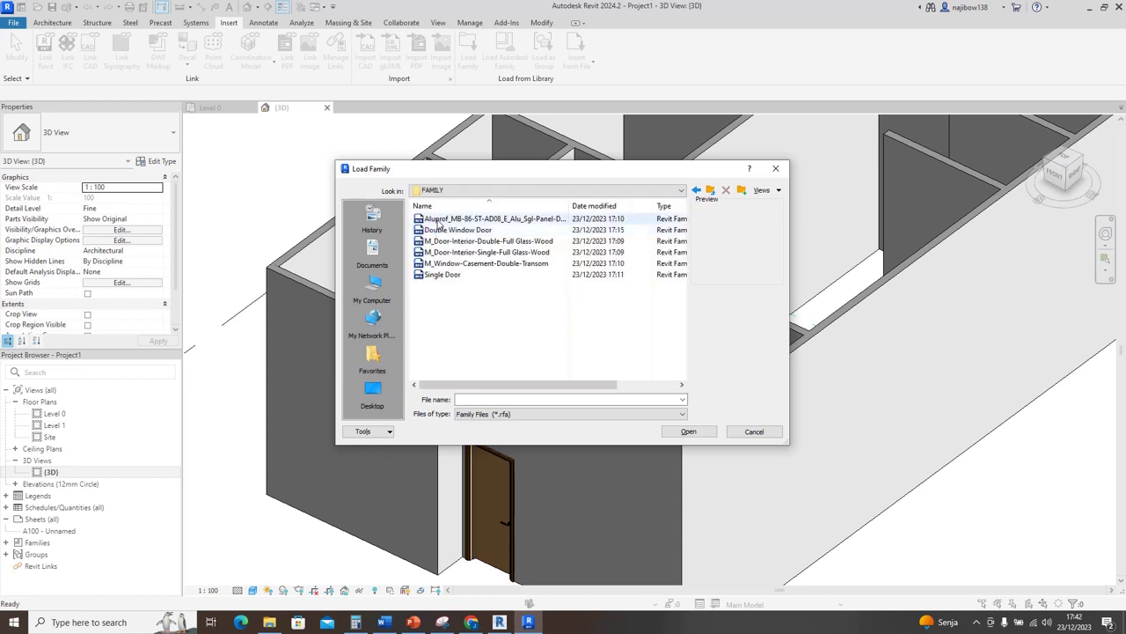
Step: Preview the door and window families in the folder and load Aluprof_MB-86-ST-AD08_E_Alu_Sgl-Panel-Door-Inward-Opening_ENG_R-00329
click(440, 230)
click(447, 241)
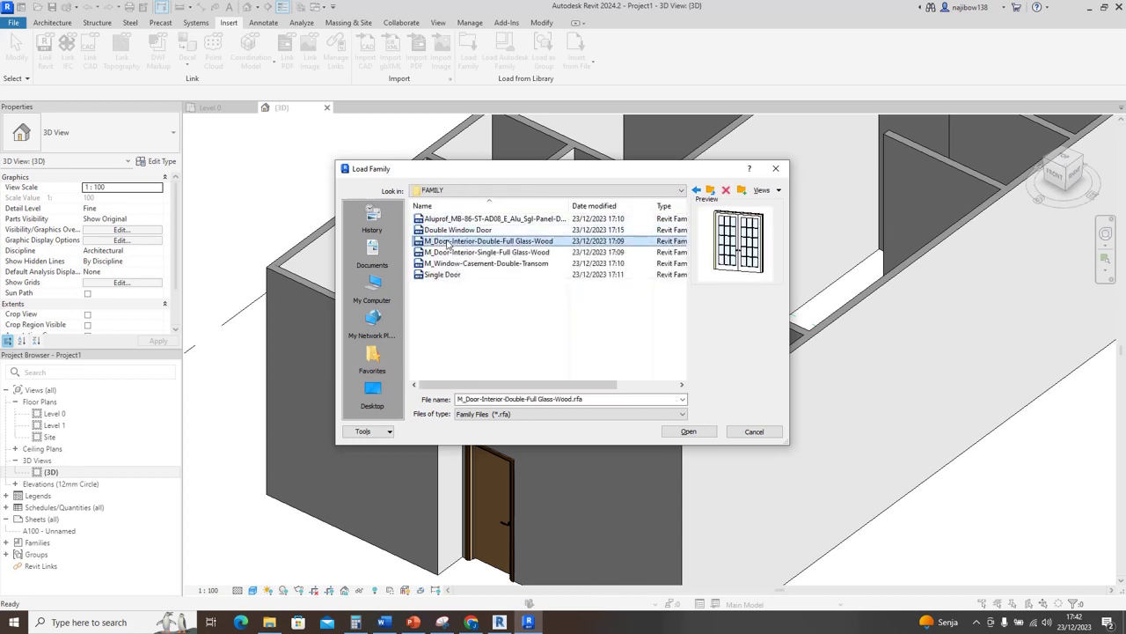
click(449, 252)
click(449, 263)
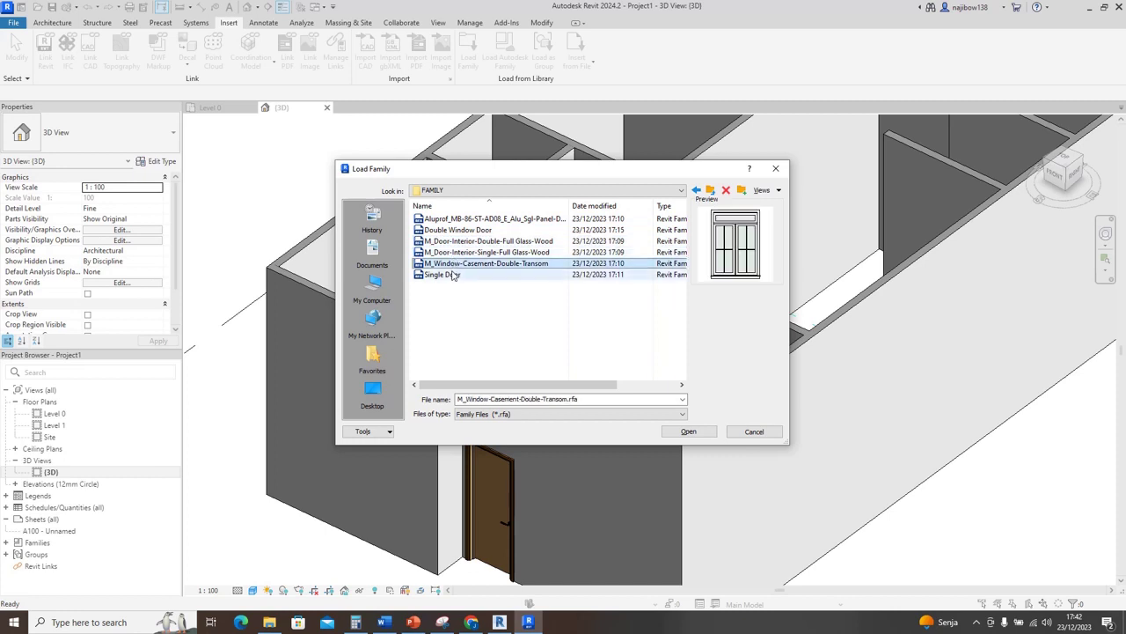
click(446, 276)
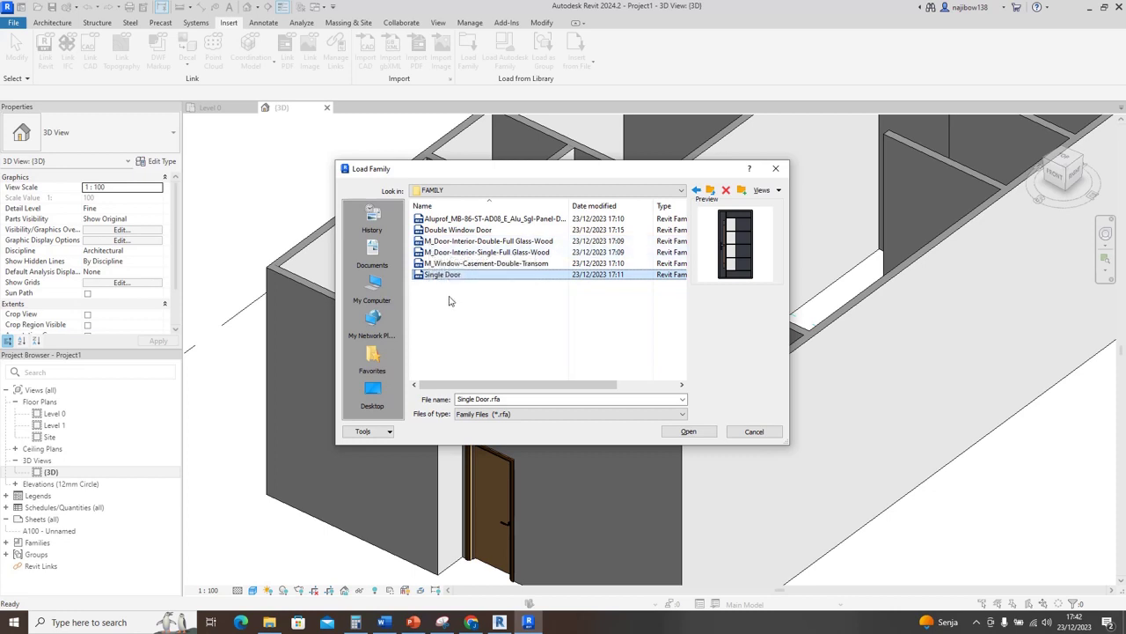
click(446, 218)
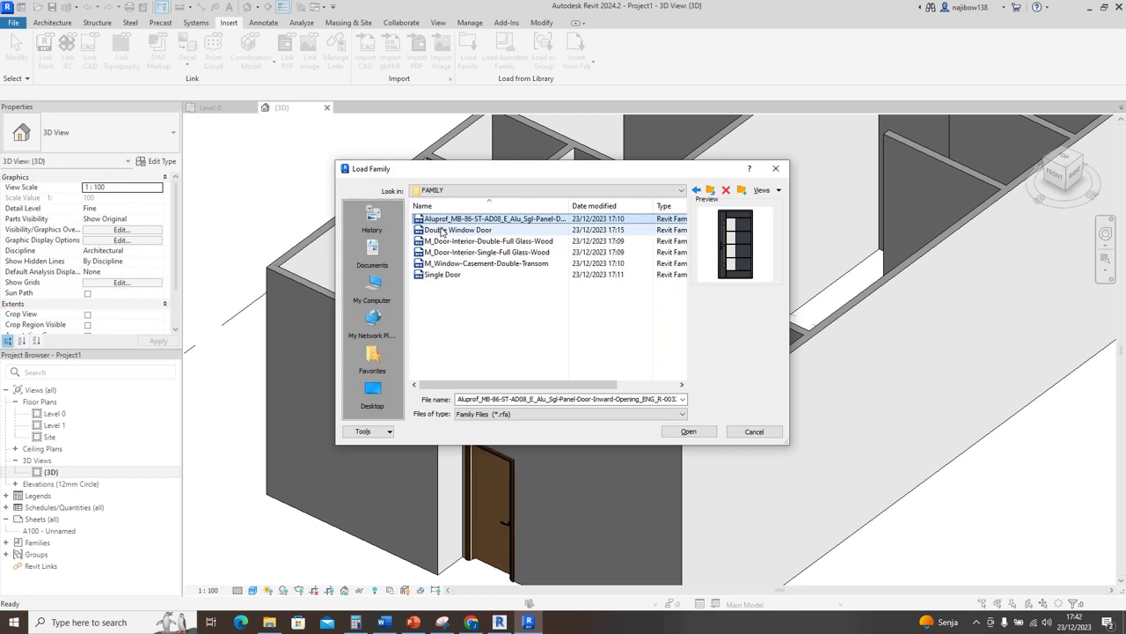
click(444, 230)
click(465, 219)
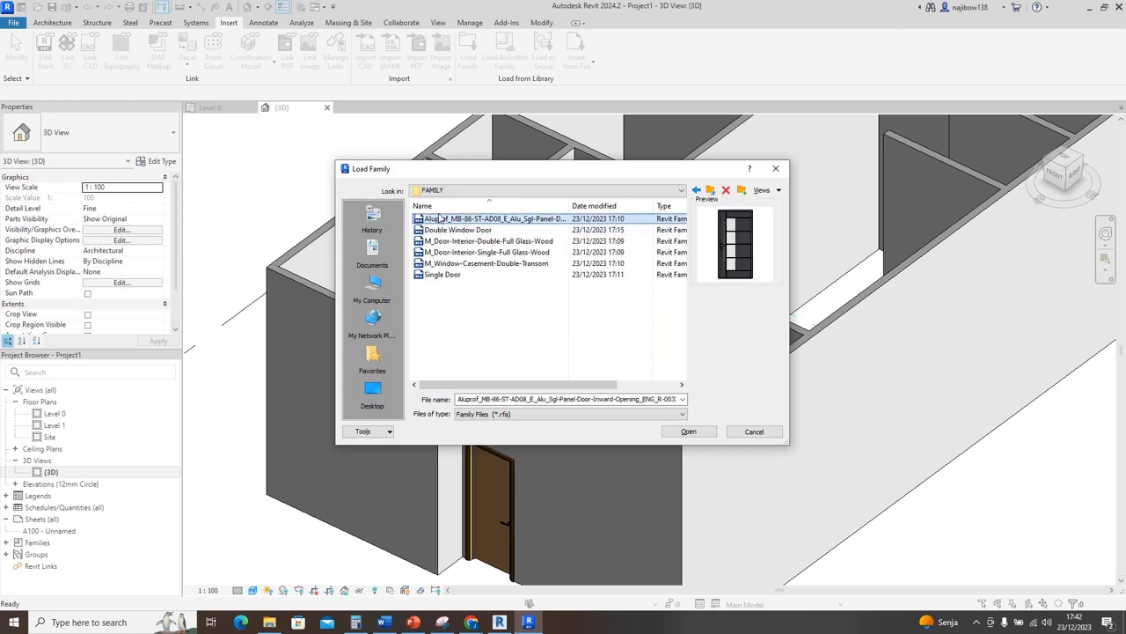
click(686, 431)
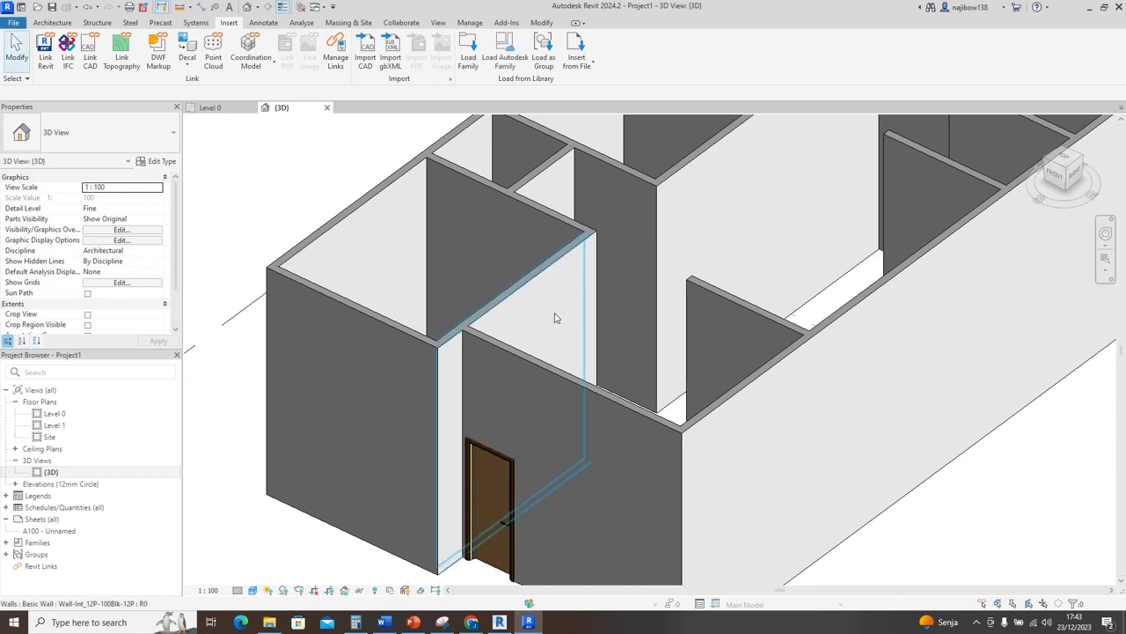
Step: Place an Aluprof 900 x 2100 mm door in Ruang Ngopi's front wall, about 400 mm beyond the existing brown door
click(52, 24)
click(73, 55)
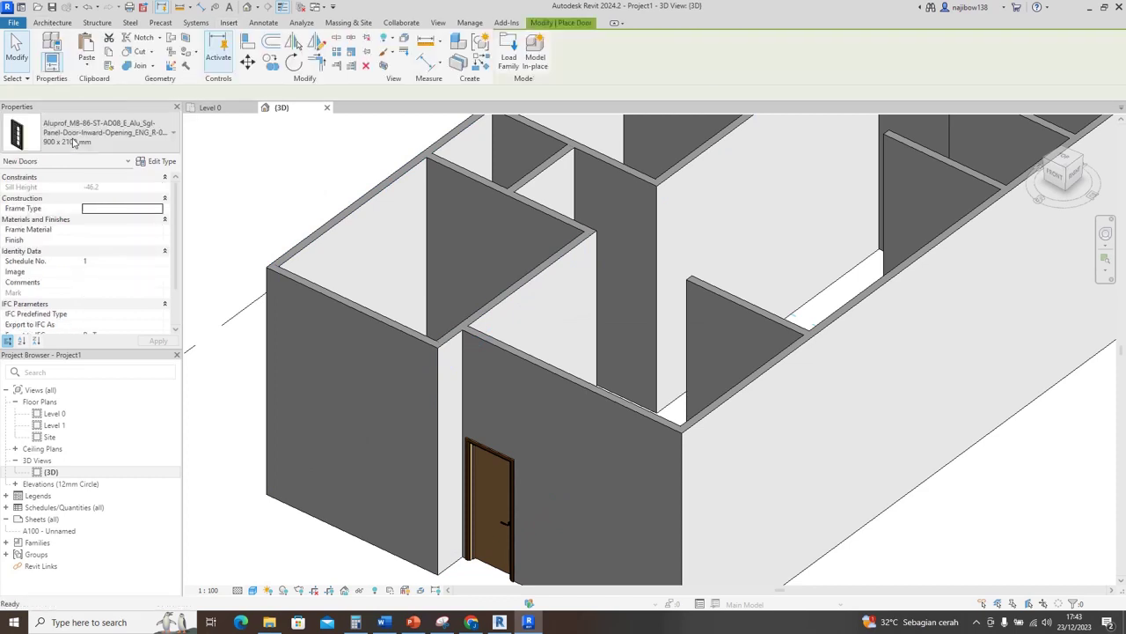
click(69, 134)
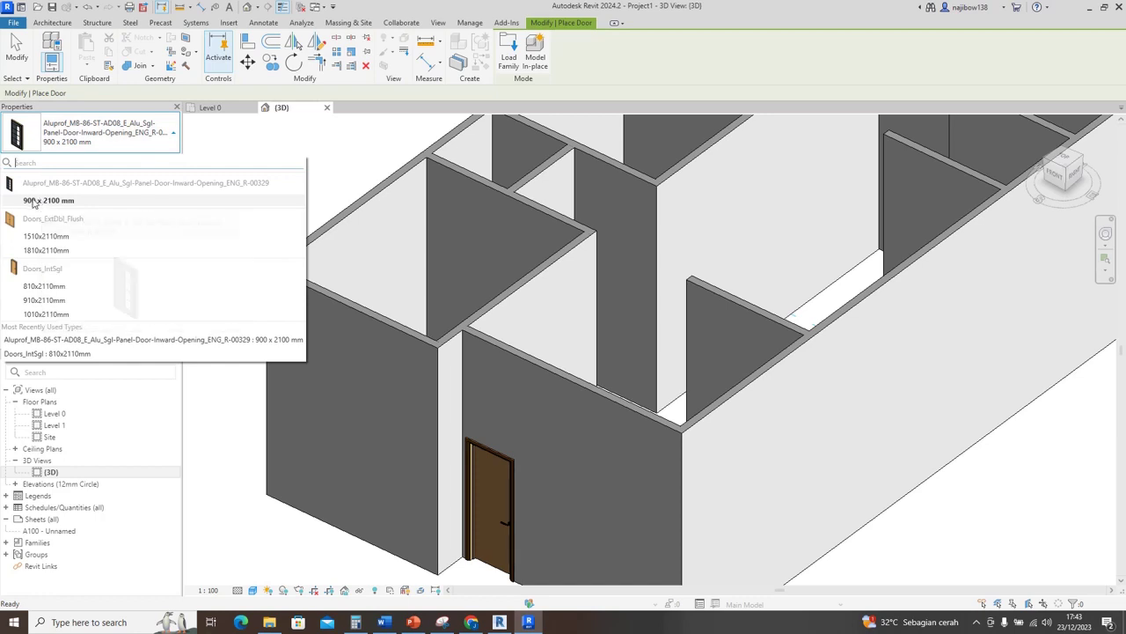
click(33, 200)
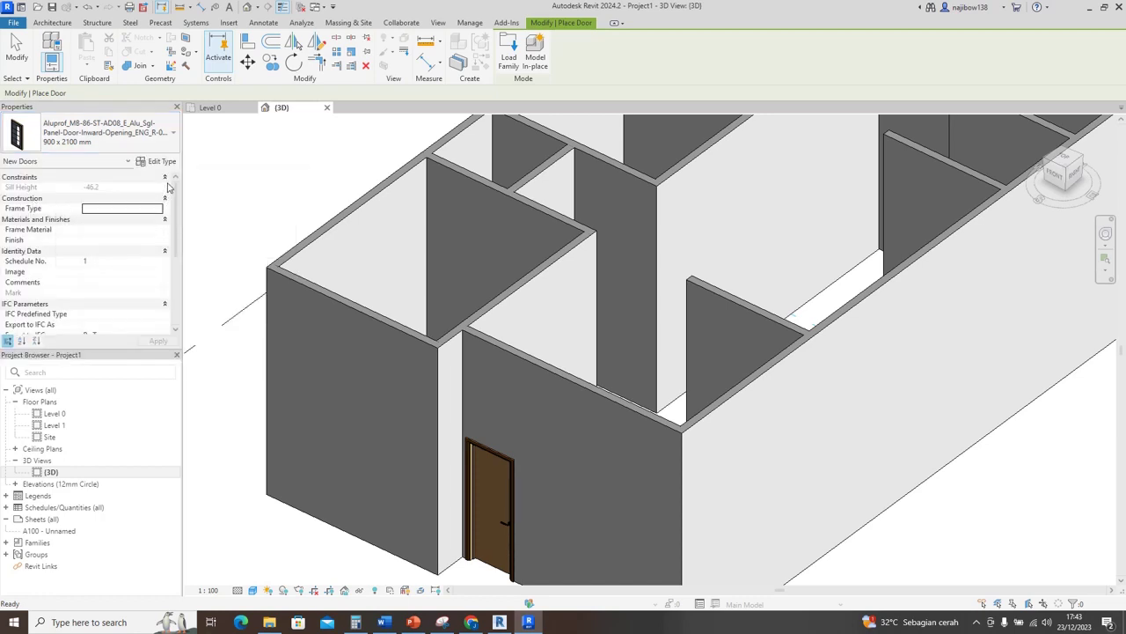
middle_drag(223, 256, 295, 234)
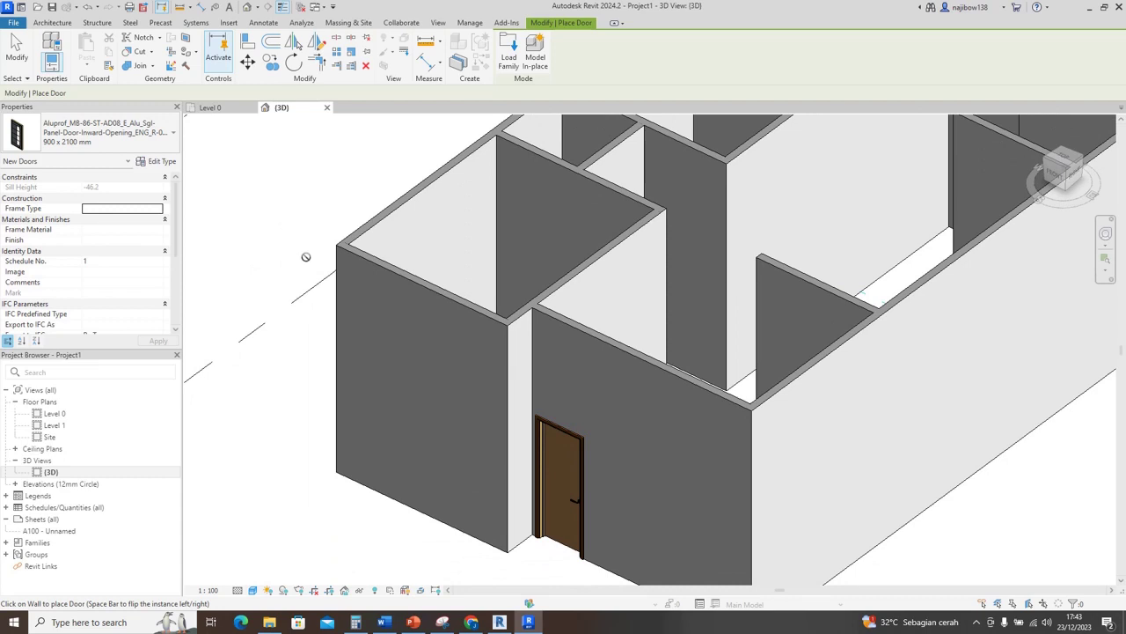
middle_drag(426, 410, 377, 368)
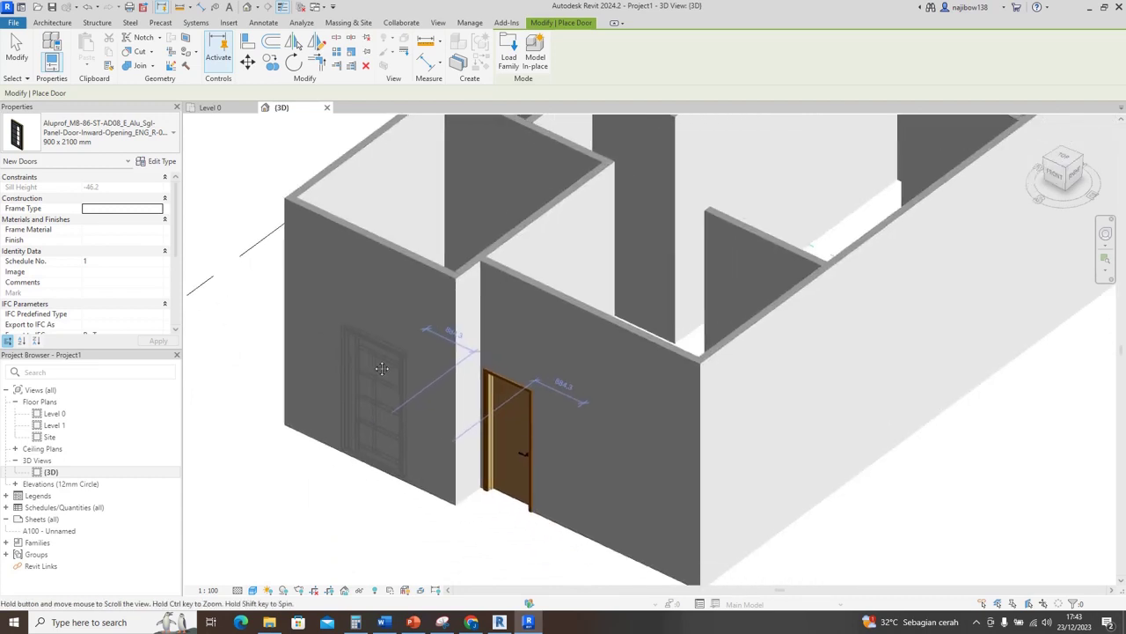
scroll(598, 438, up, 2)
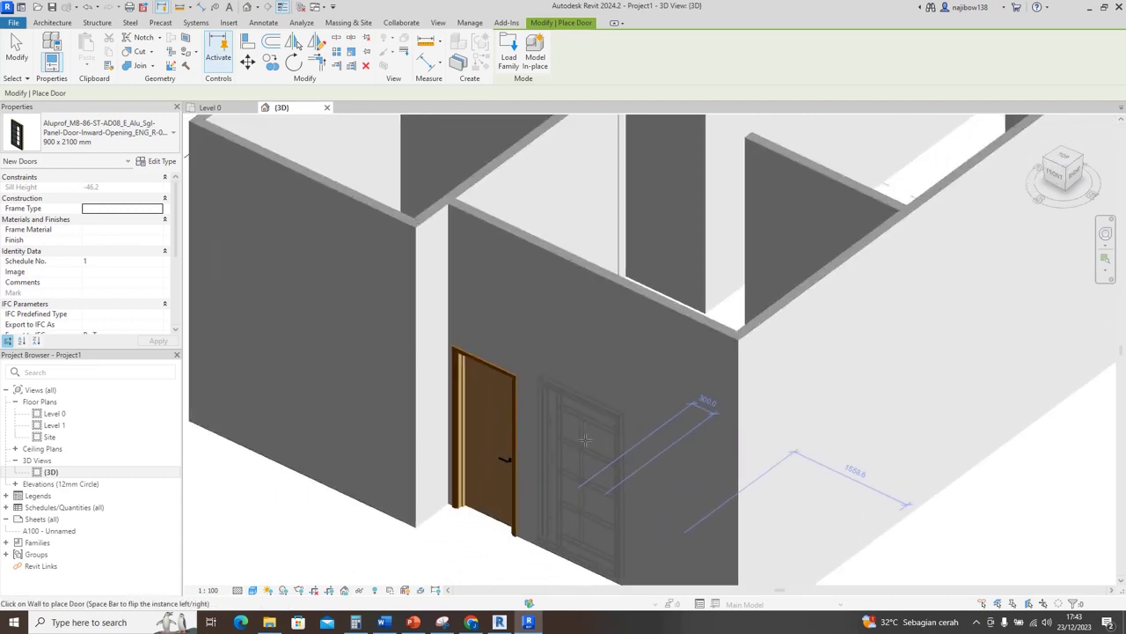
click(582, 439)
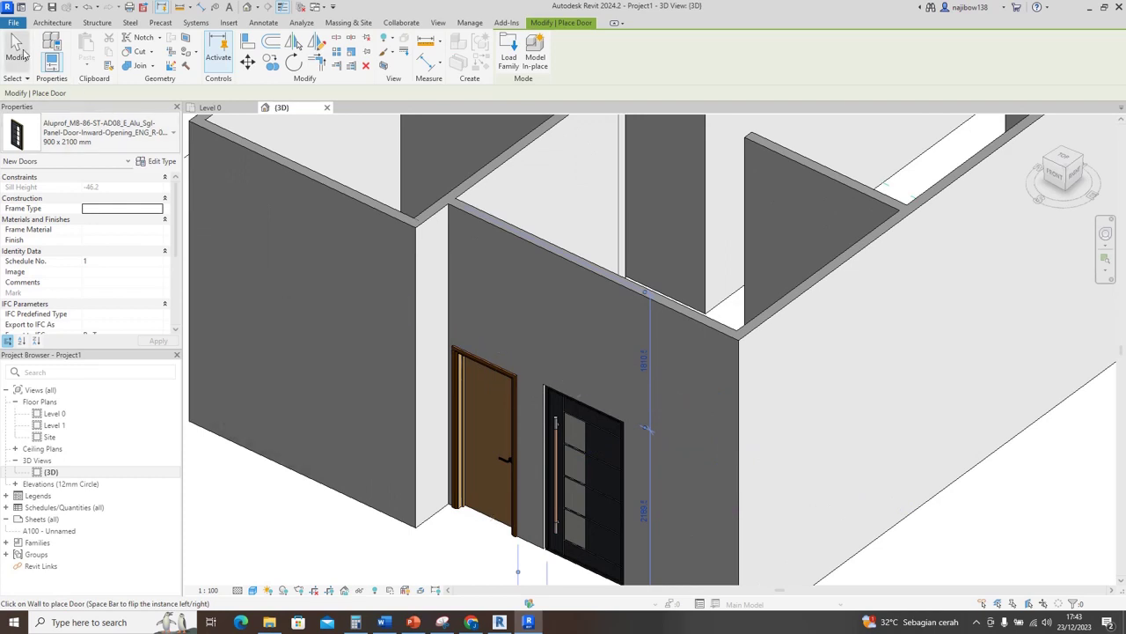
click(25, 55)
Step: Inspect the new Aluprof door in 3D and flip it on the Level 0 plan to swing into Ruang Ngopi, hinged nearest the first door
scroll(398, 440, down, 1)
shift+middle_drag(417, 513, 685, 465)
middle_drag(1003, 467, 726, 475)
scroll(661, 489, up, 1)
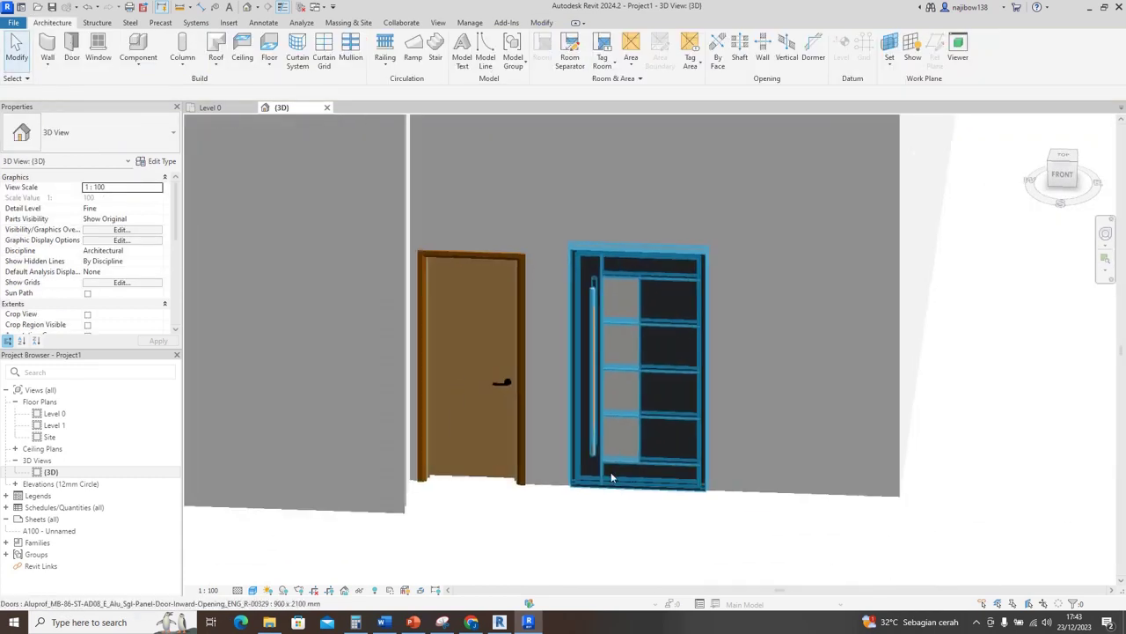
click(209, 111)
scroll(704, 413, down, 1)
middle_drag(708, 414, 646, 405)
scroll(641, 458, up, 1)
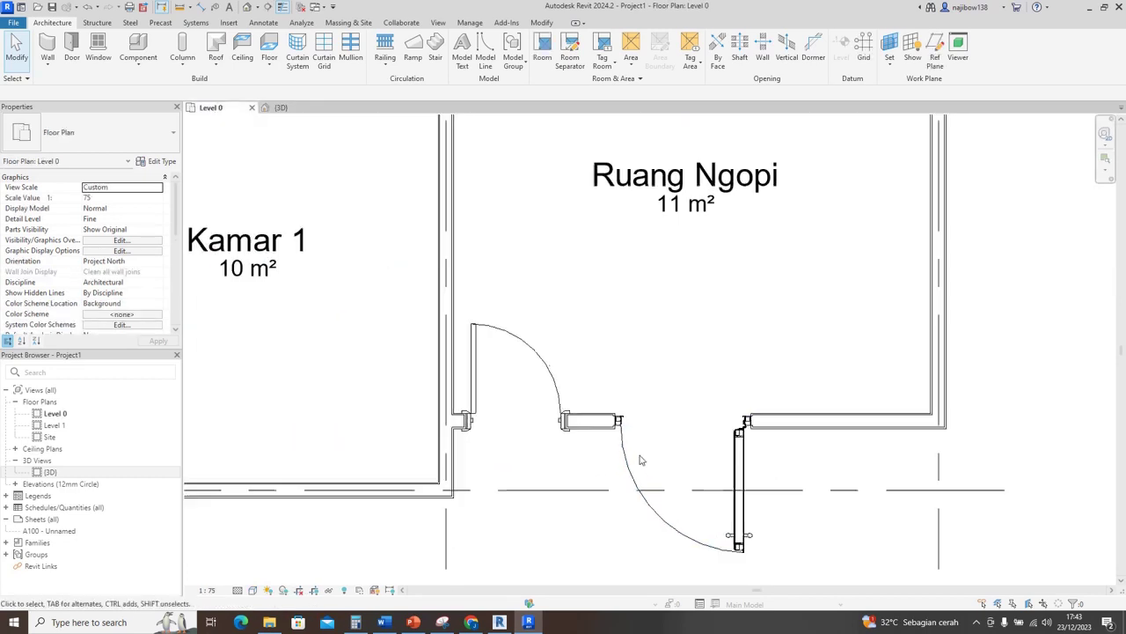
scroll(641, 459, up, 1)
click(629, 459)
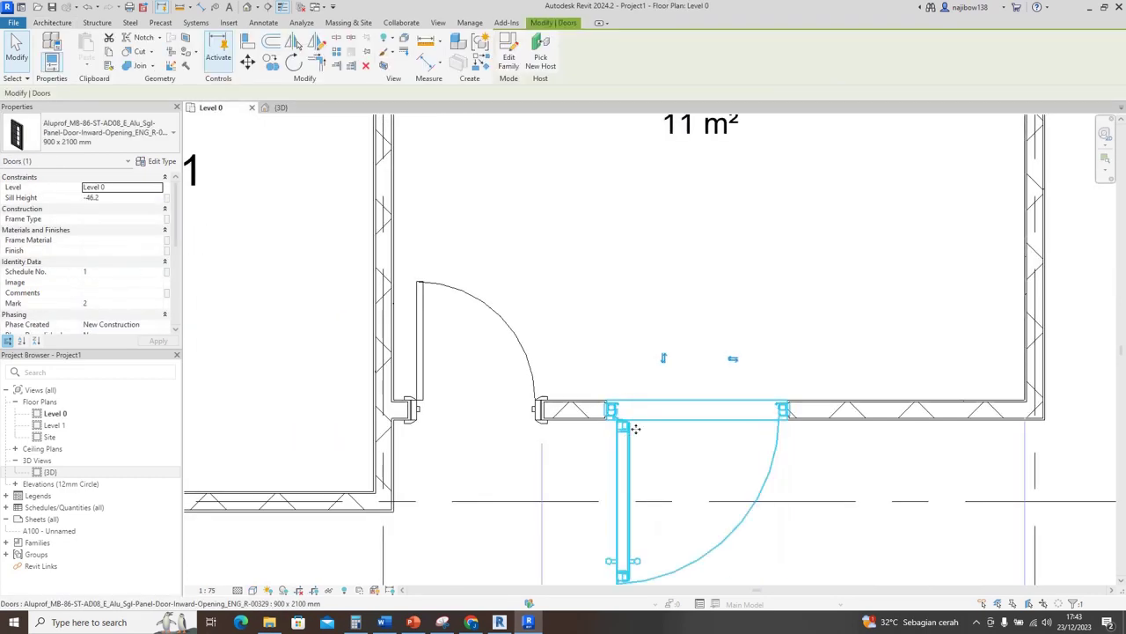
key(space)
click(638, 430)
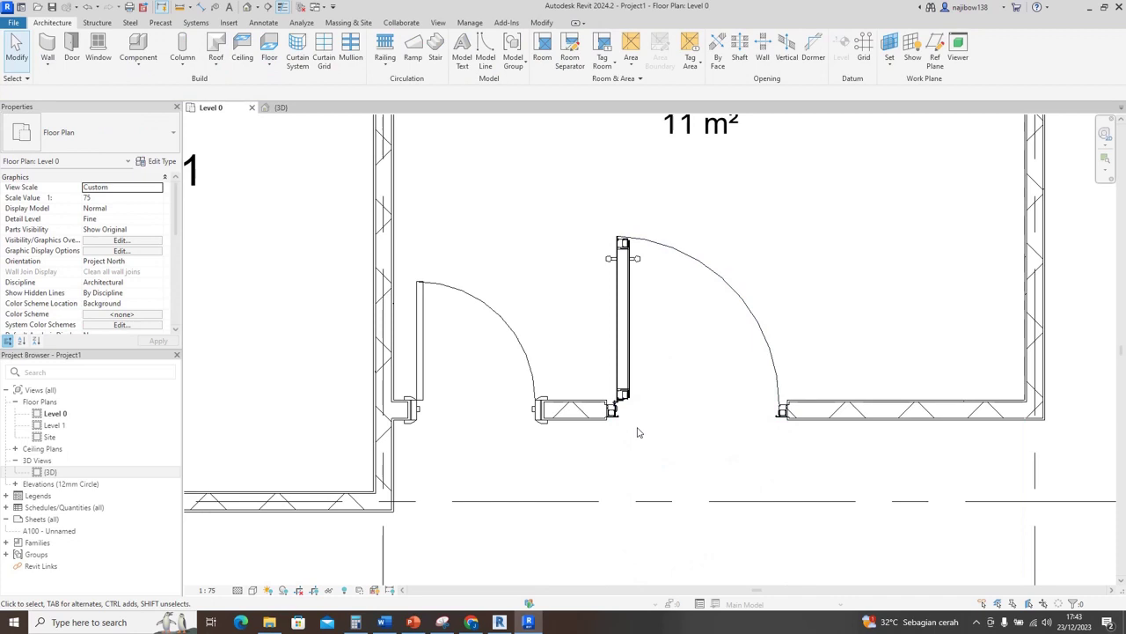
Step: Change the brown Doors_IntSgl door beside the Kamar 1 wall to the Aluprof 900 x 2100 mm type in the 3D view
click(281, 108)
mouse_move(554, 505)
middle_down()
mouse_move(565, 501)
mouse_move(558, 510)
middle_up()
scroll(459, 490, up, 2)
middle_drag(457, 485, 521, 480)
scroll(521, 431, down, 1)
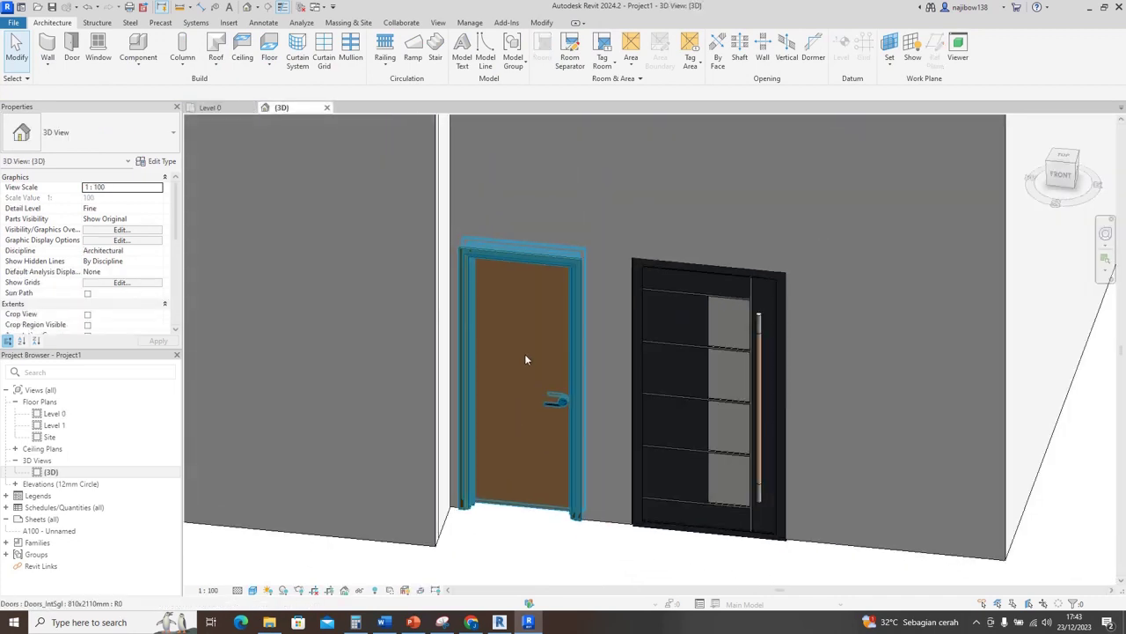
click(525, 359)
click(88, 141)
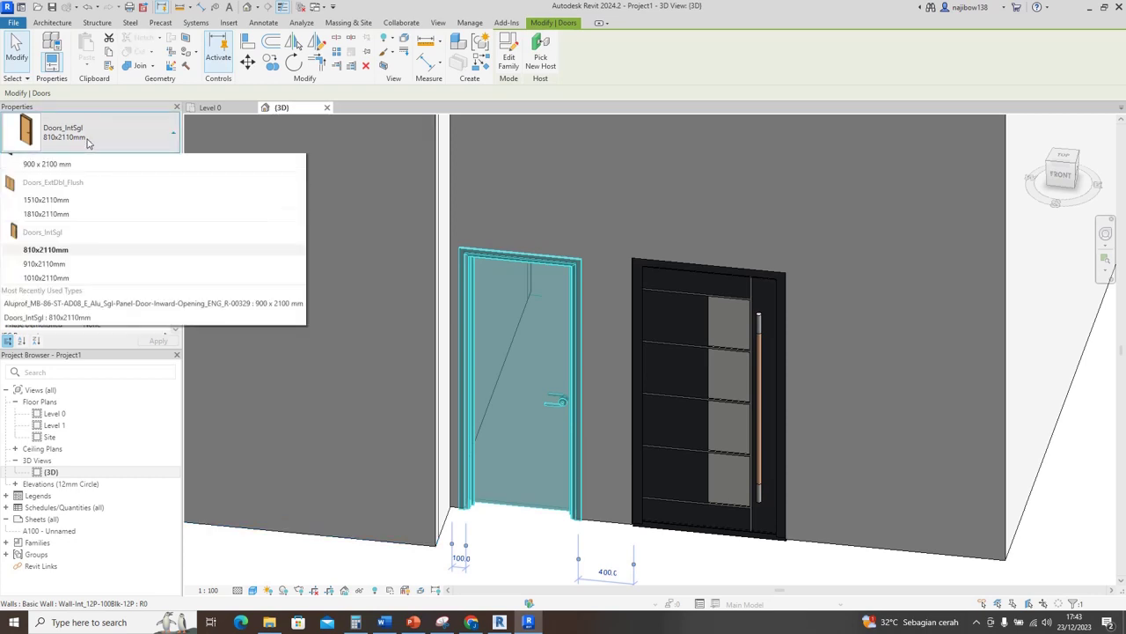
click(42, 201)
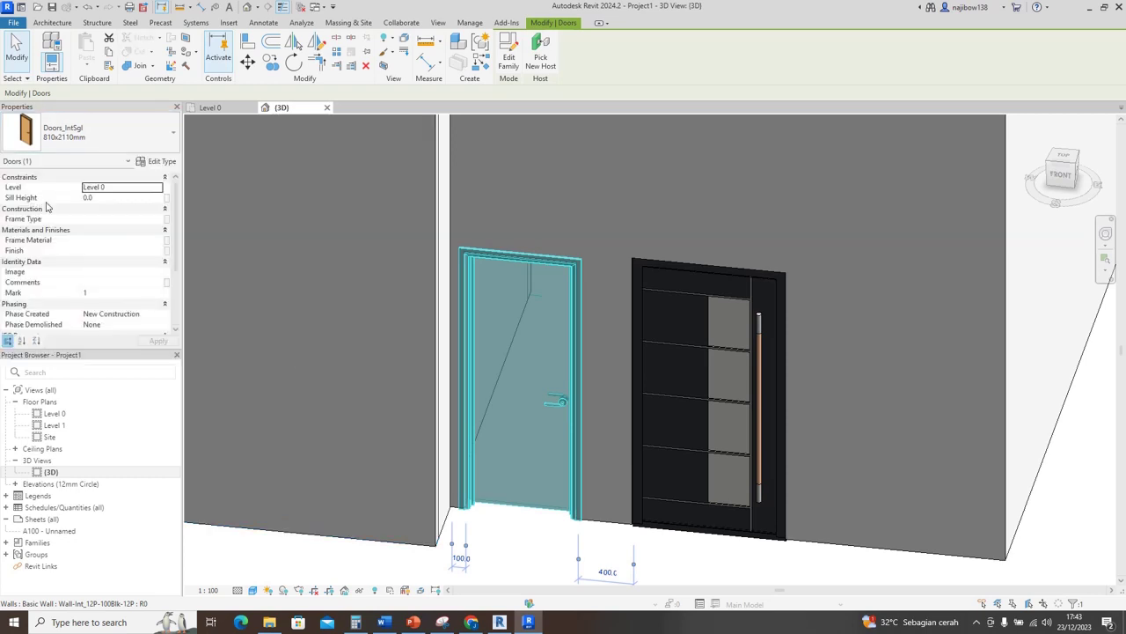
click(669, 555)
middle_drag(674, 553, 643, 547)
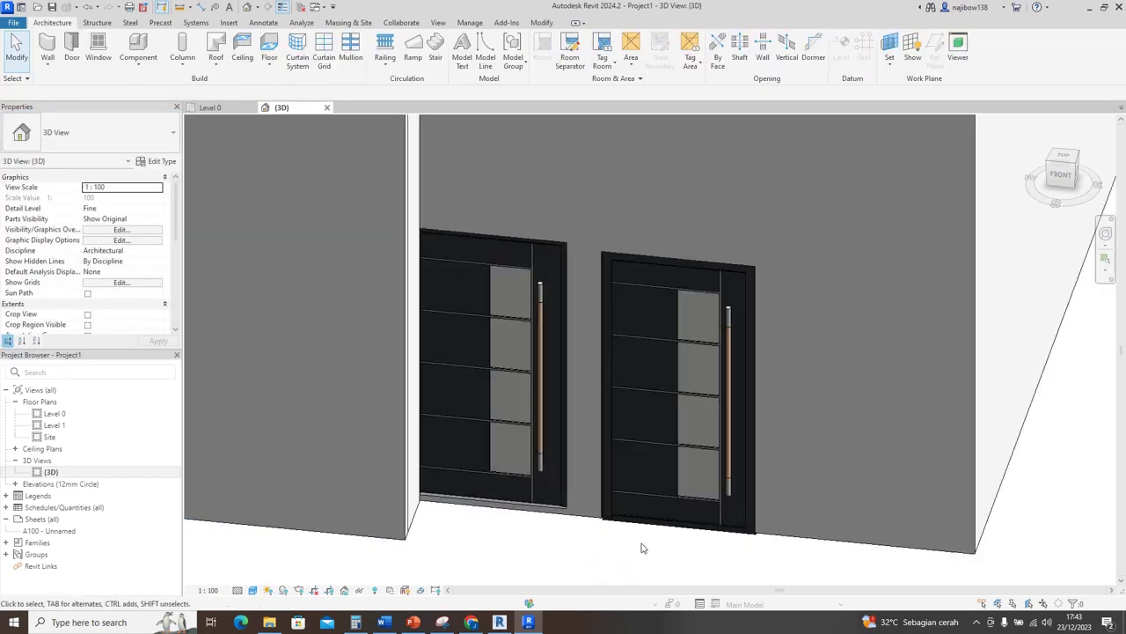
Step: Delete the extra Aluprof door farther from the Kamar 1 wall
click(635, 351)
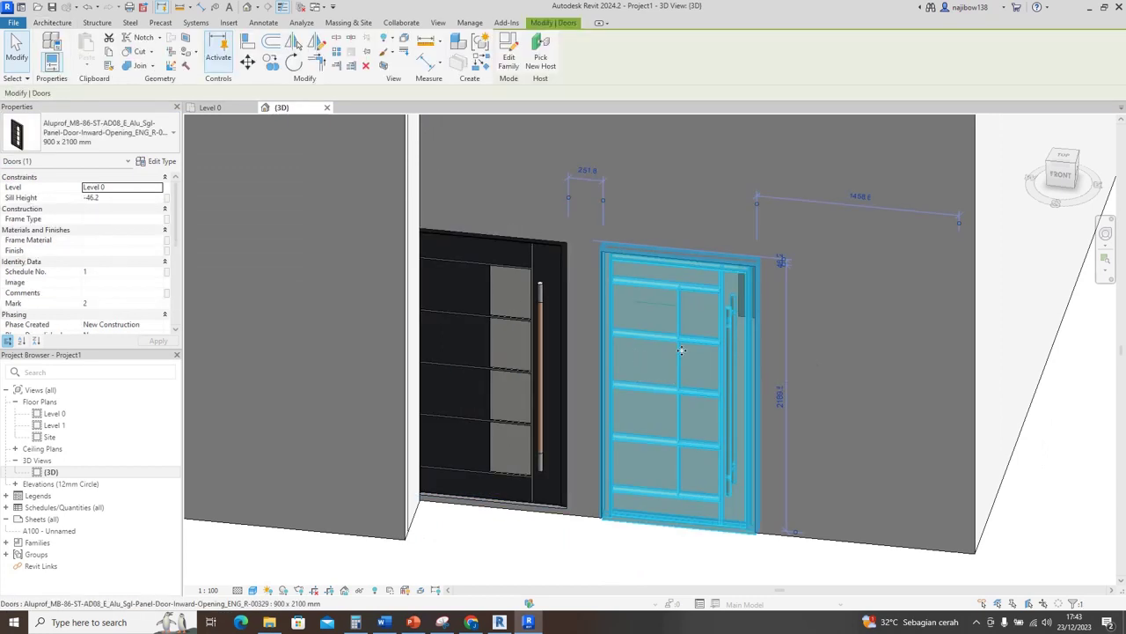
key(Delete)
middle_drag(589, 552, 636, 555)
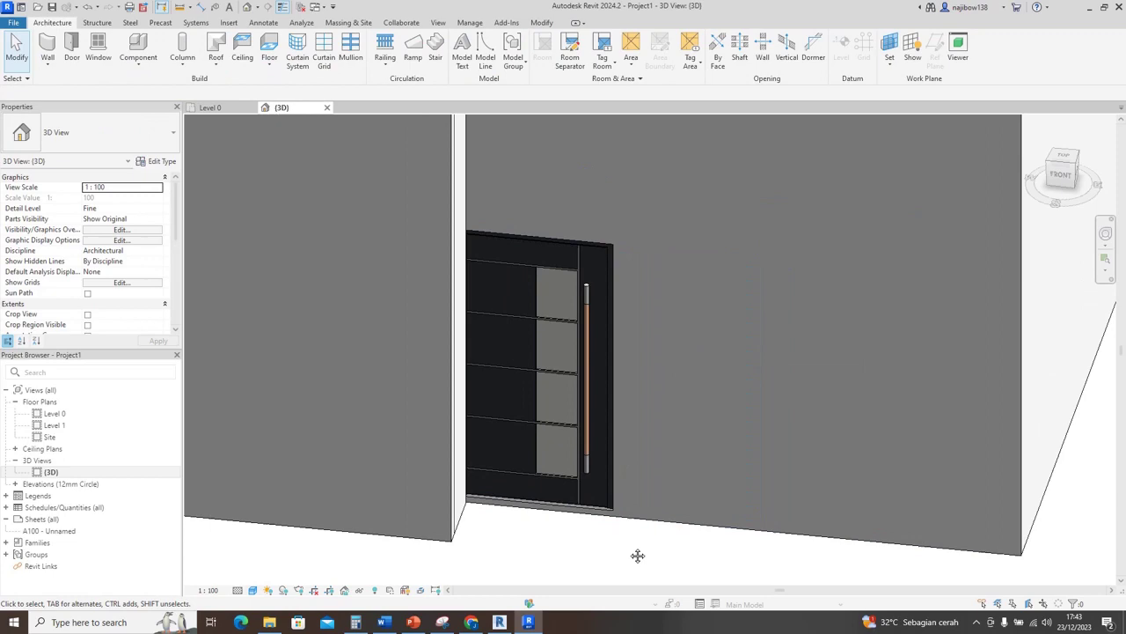
Step: Nudge the remaining Aluprof door along the front wall on the Level 0 plan until it is about 72 mm from the Kamar 1 wall
click(578, 451)
mouse_move(563, 473)
shift+middle_down()
mouse_move(686, 468)
mouse_move(563, 473)
mouse_move(547, 463)
shift+middle_up()
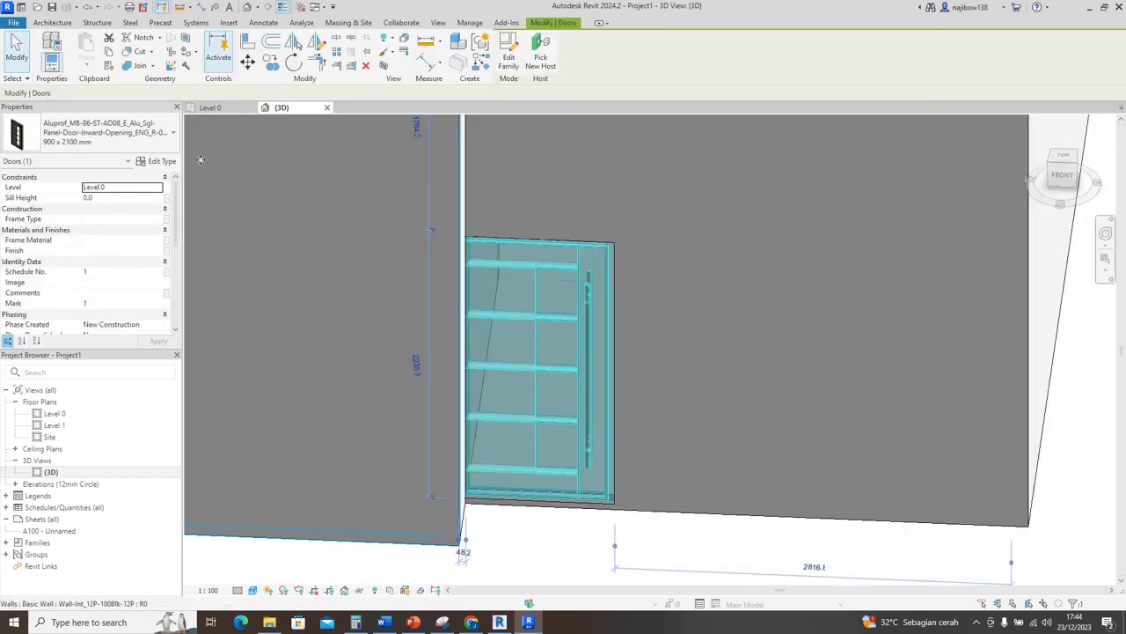
click(210, 107)
scroll(505, 284, down, 1)
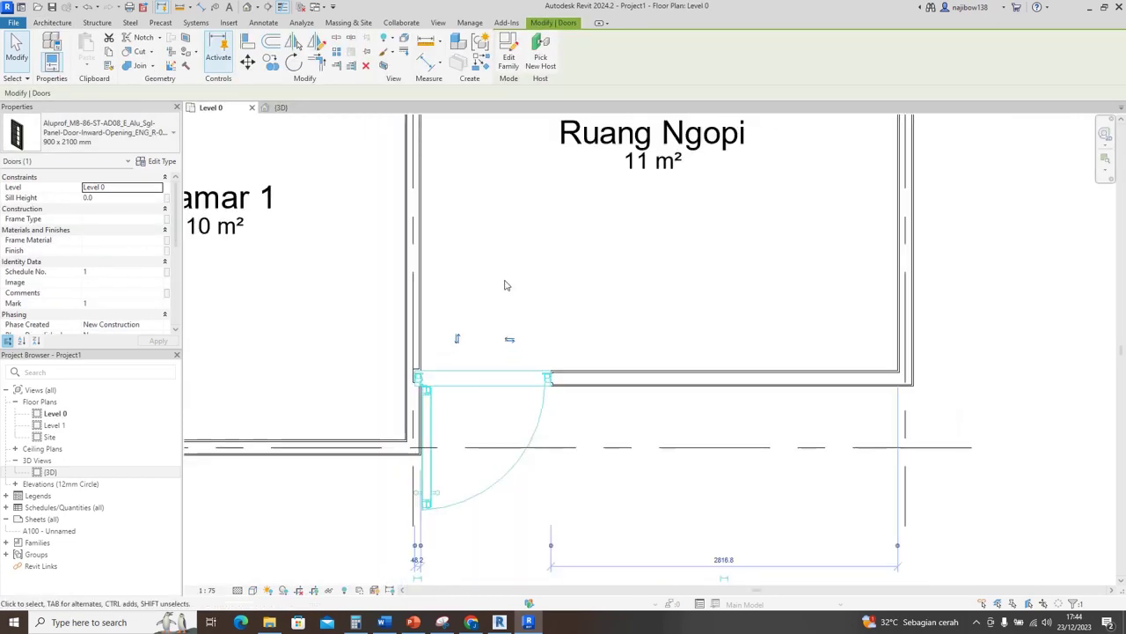
key(Right)
key(Right)
key(Right)
key(Right)
key(Right)
key(Right)
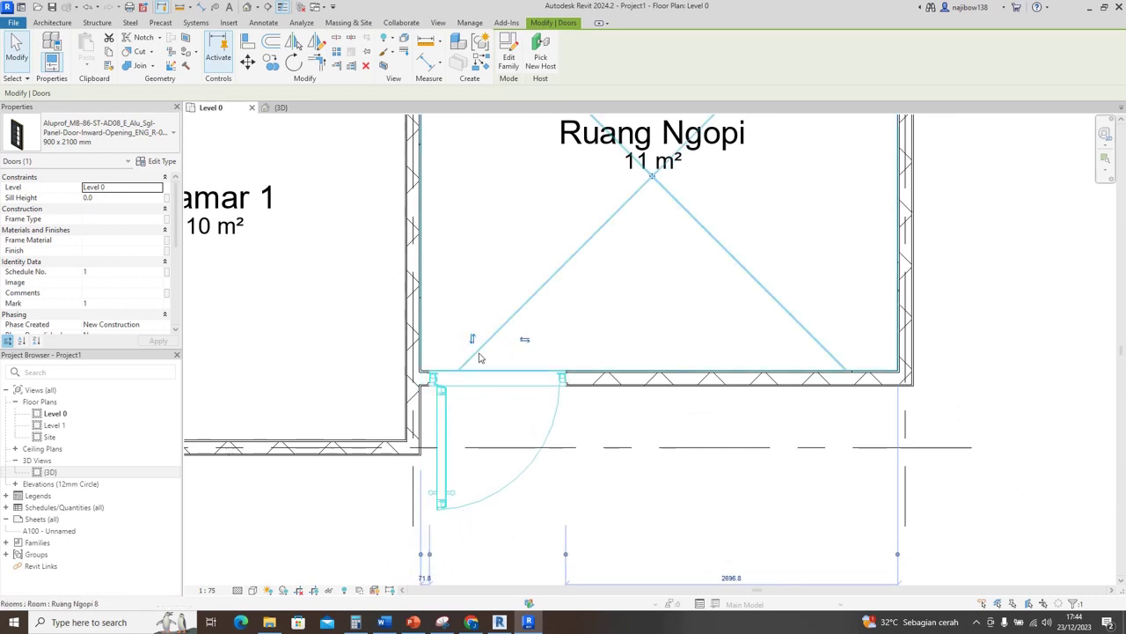
Step: Flip the door to swing into Ruang Ngopi and cycle its orientation, leaving the hinge on the Kamar 1 side
click(472, 338)
scroll(496, 365, up, 4)
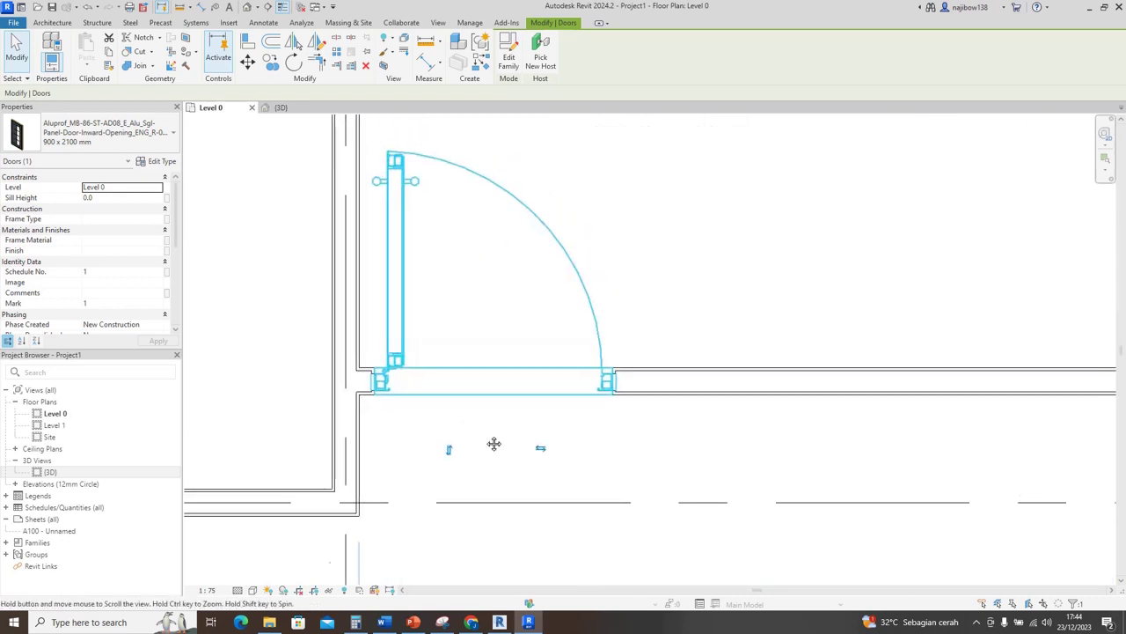
key(space)
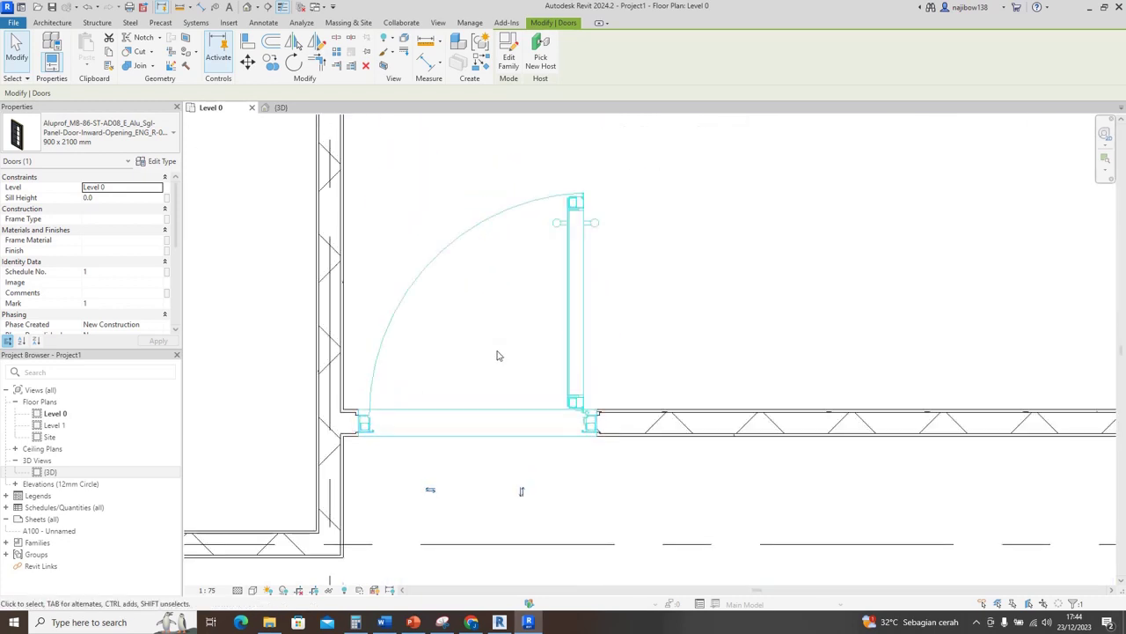
key(space)
key(space)
key(space)
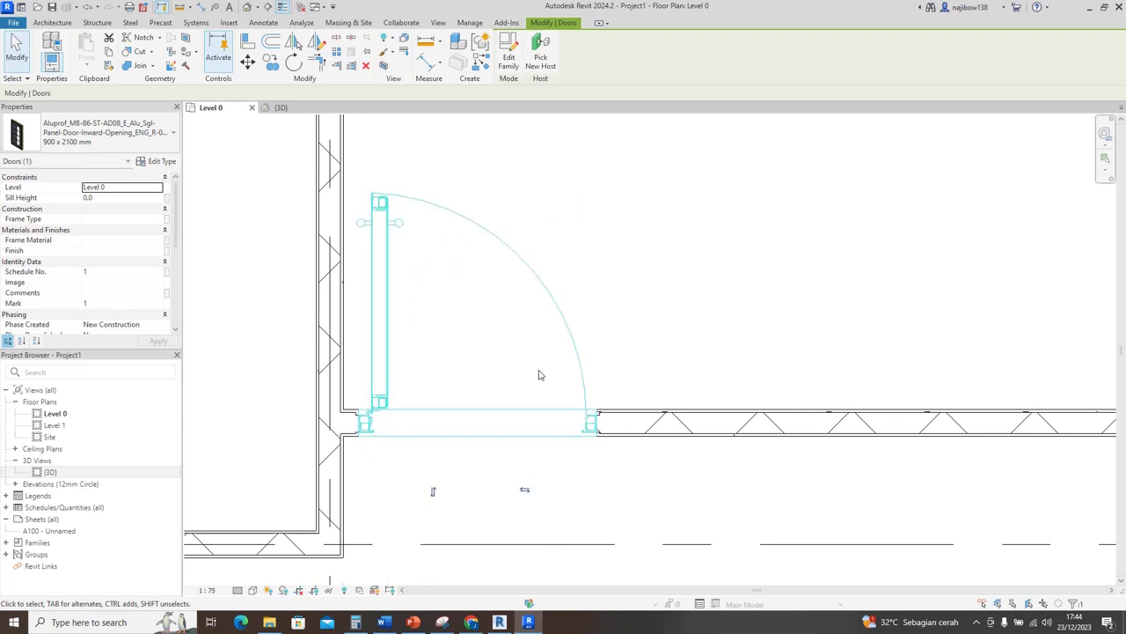
Step: Check the Aluprof entrance door beside the Kamar 1 wall on the plan and in the 3D view
scroll(540, 391, down, 3)
click(664, 440)
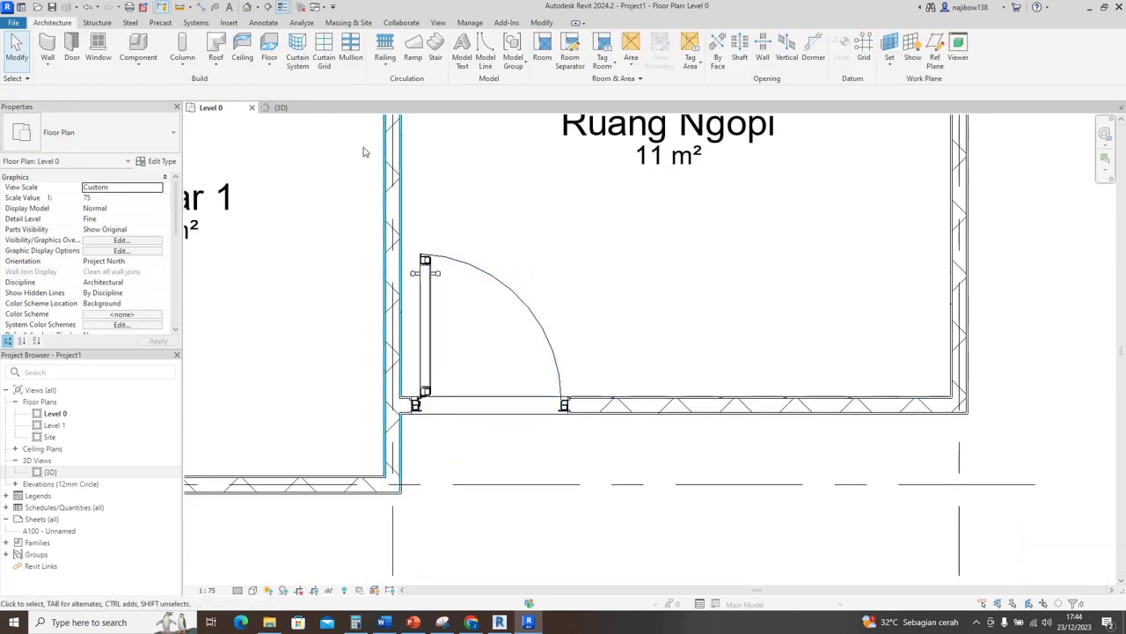
click(293, 108)
shift+middle_drag(686, 578, 512, 561)
scroll(528, 528, down, 1)
scroll(509, 561, up, 1)
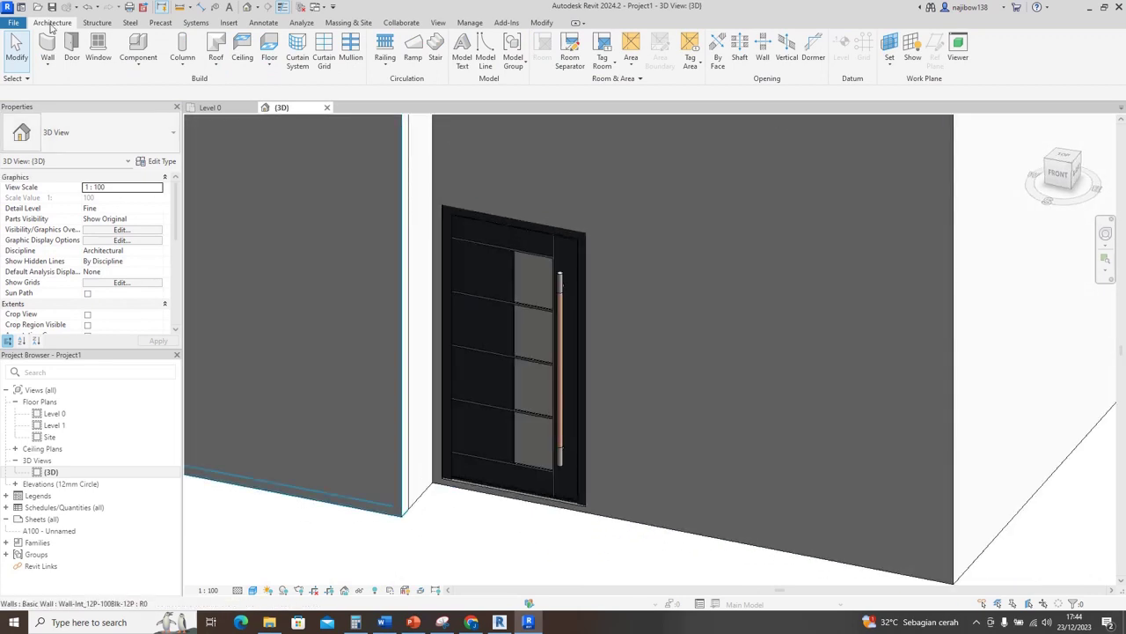
Step: Start placing a window and load the Double Window Door family from the FAMILY folder
click(101, 53)
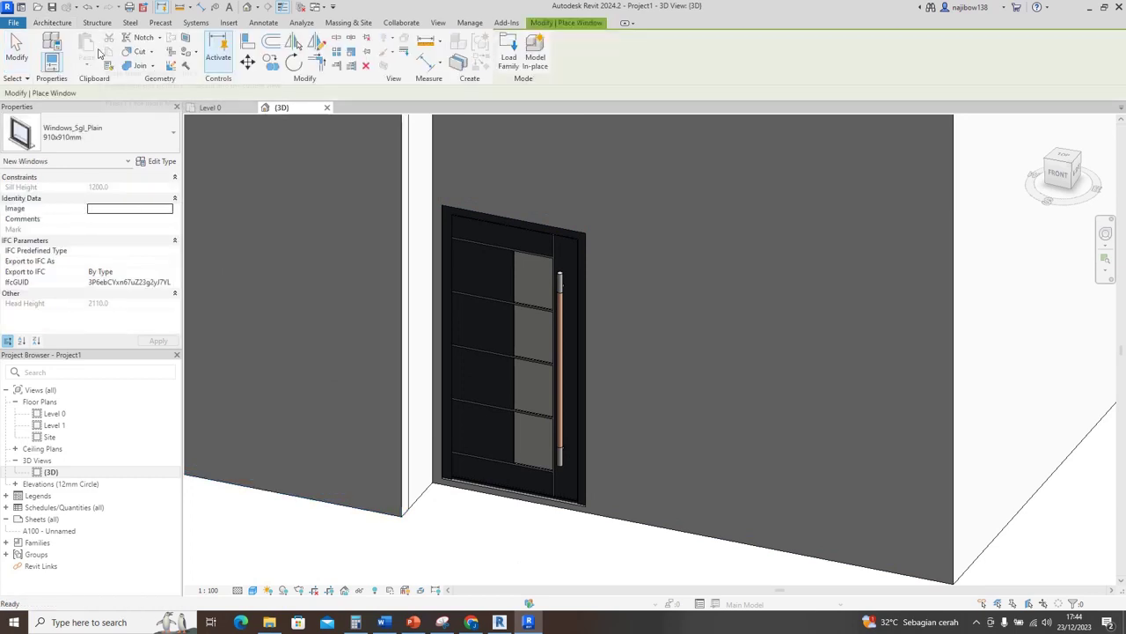
click(81, 130)
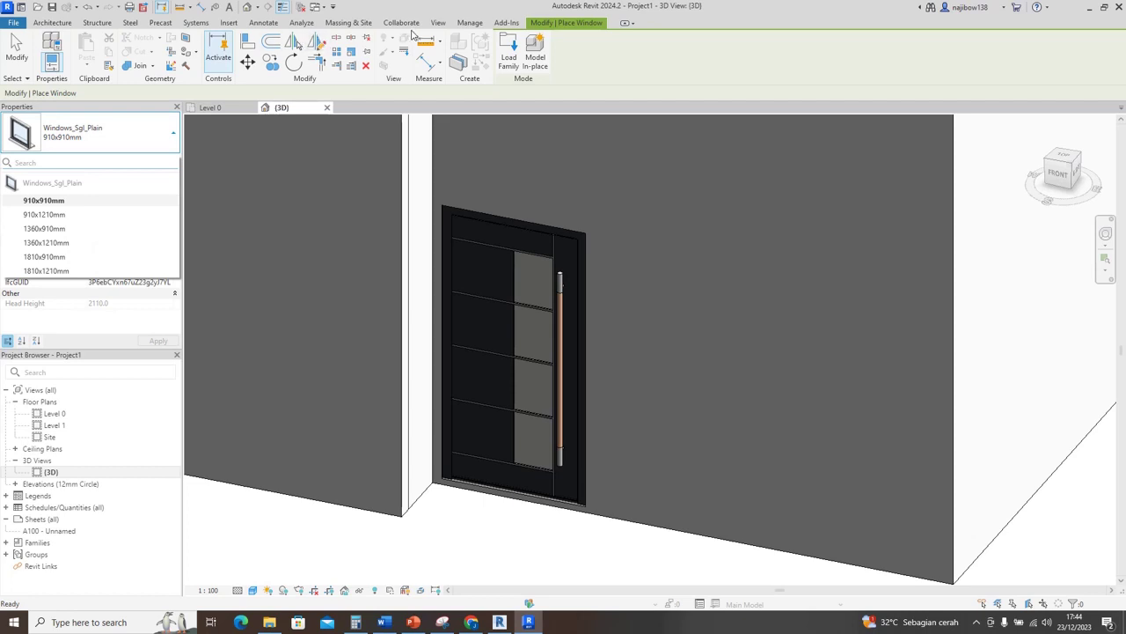
click(230, 23)
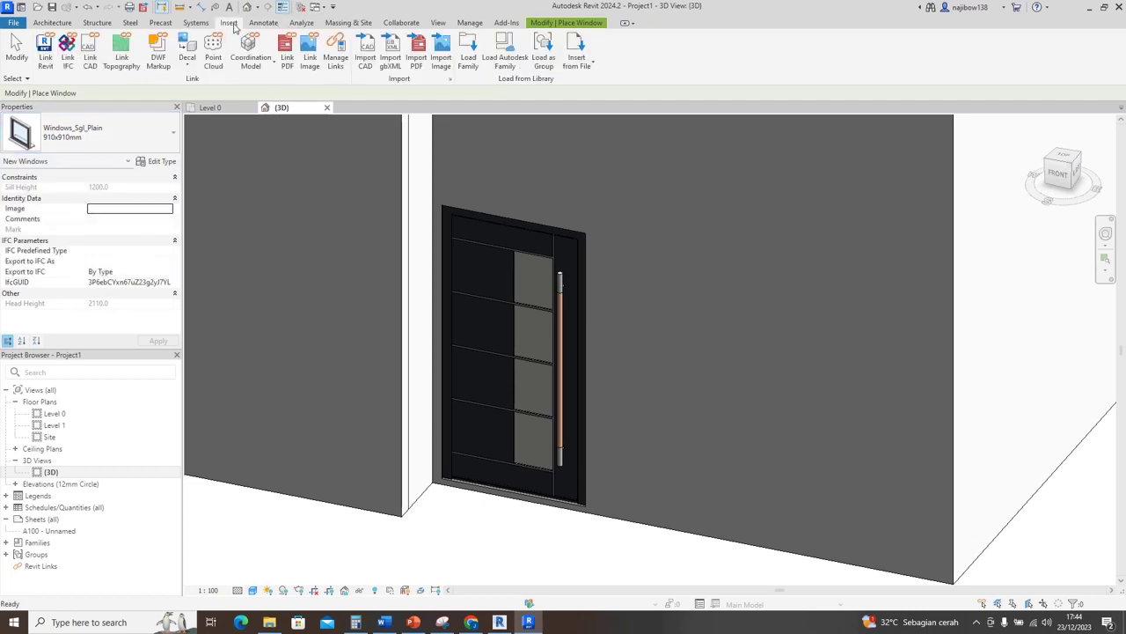
click(467, 60)
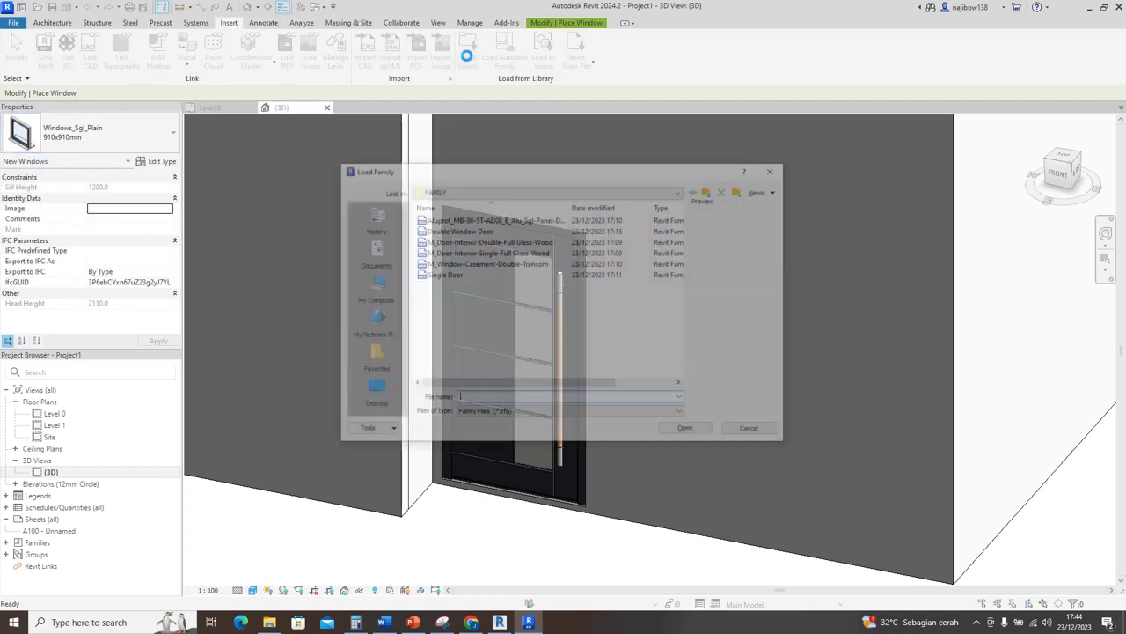
click(457, 229)
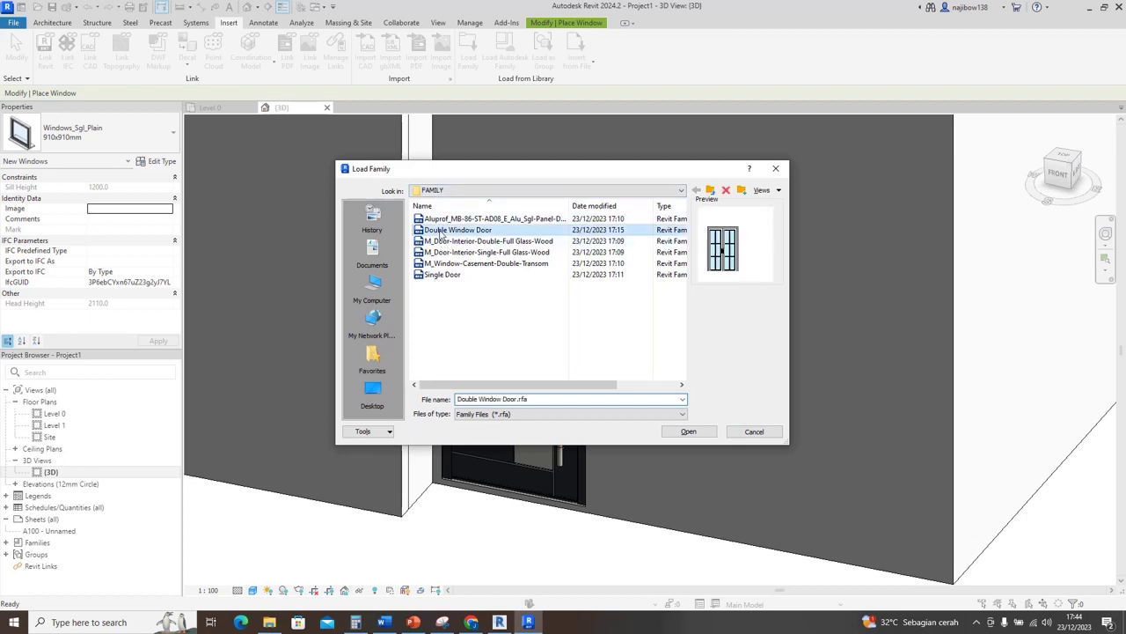
click(476, 241)
click(469, 252)
click(467, 263)
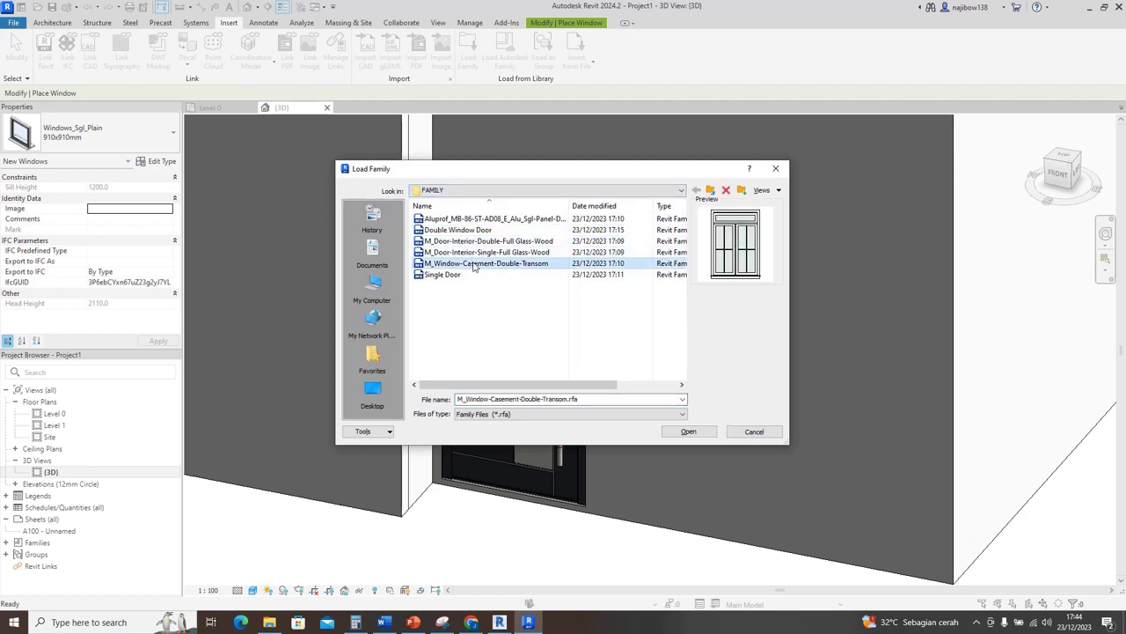
click(453, 231)
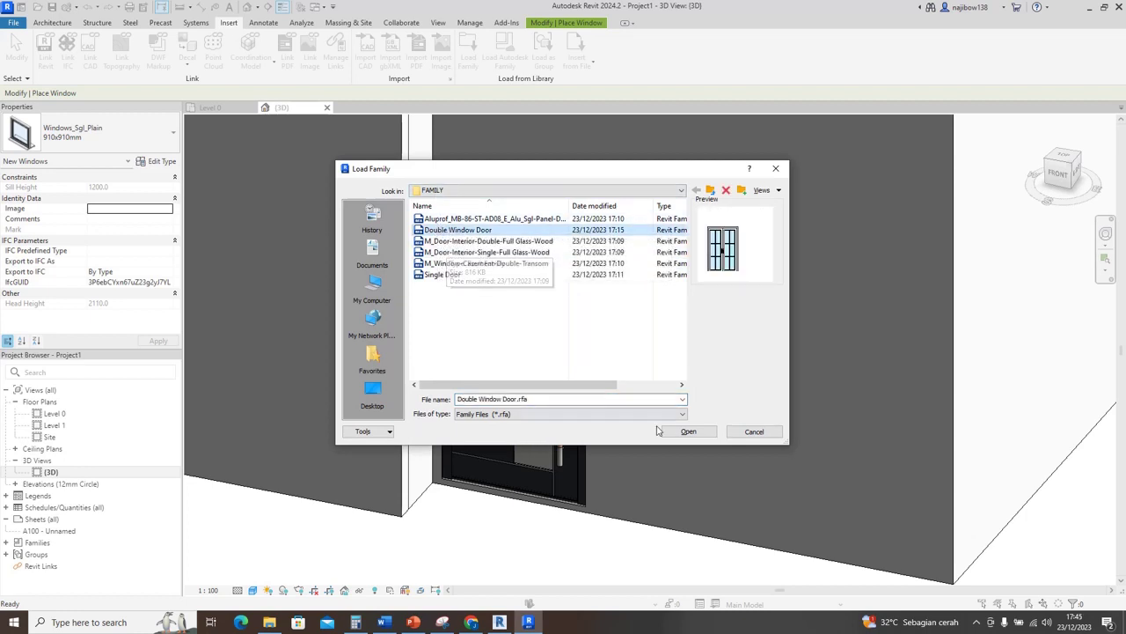
click(686, 431)
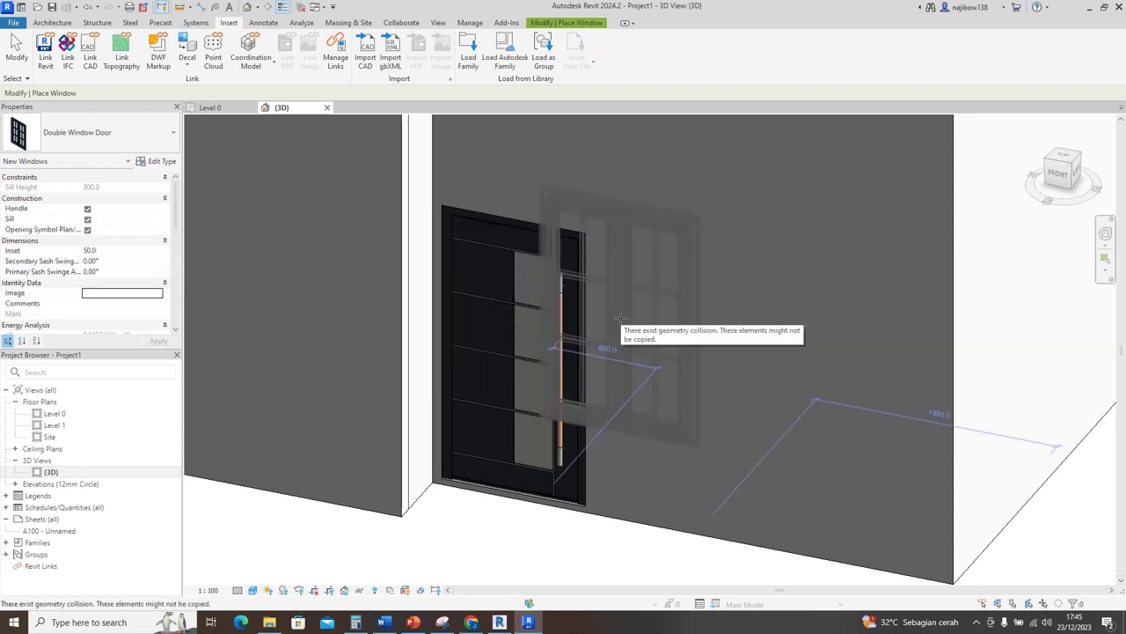
Step: Place a Double Window Door window on the front wall in the 3D view, about 100 mm from the Aluprof entrance door
click(53, 24)
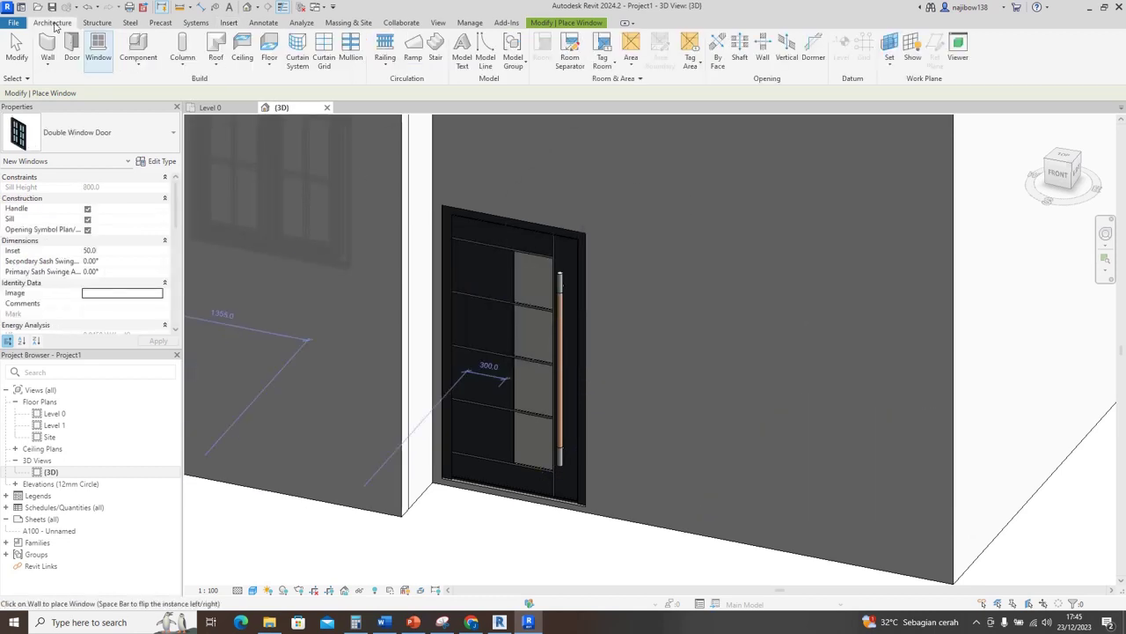
click(75, 133)
mouse_move(38, 205)
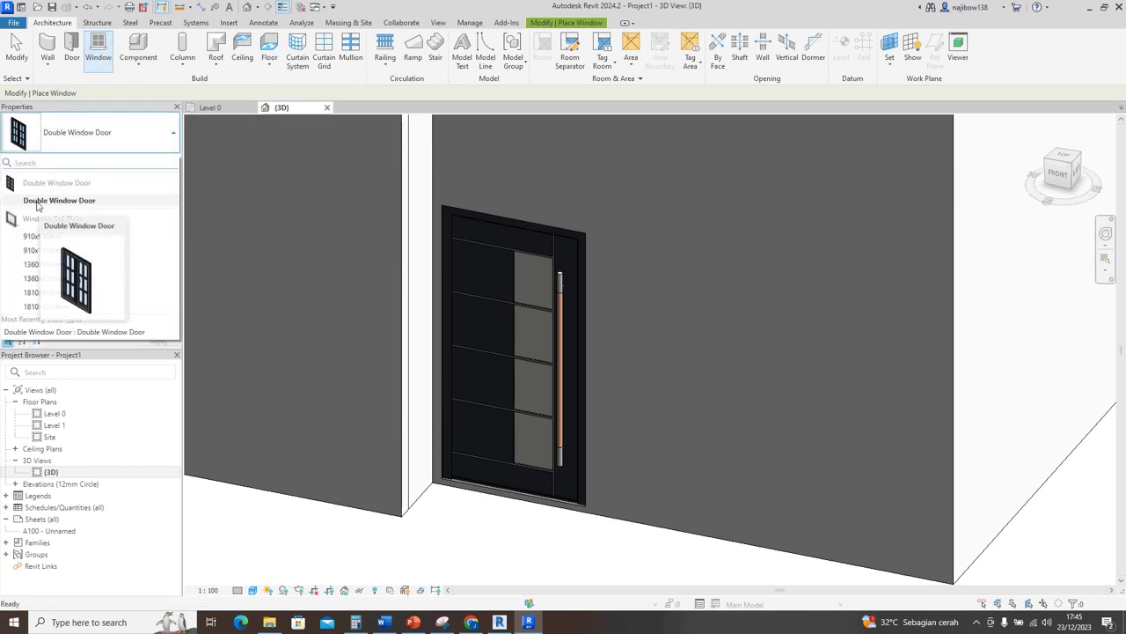
click(38, 203)
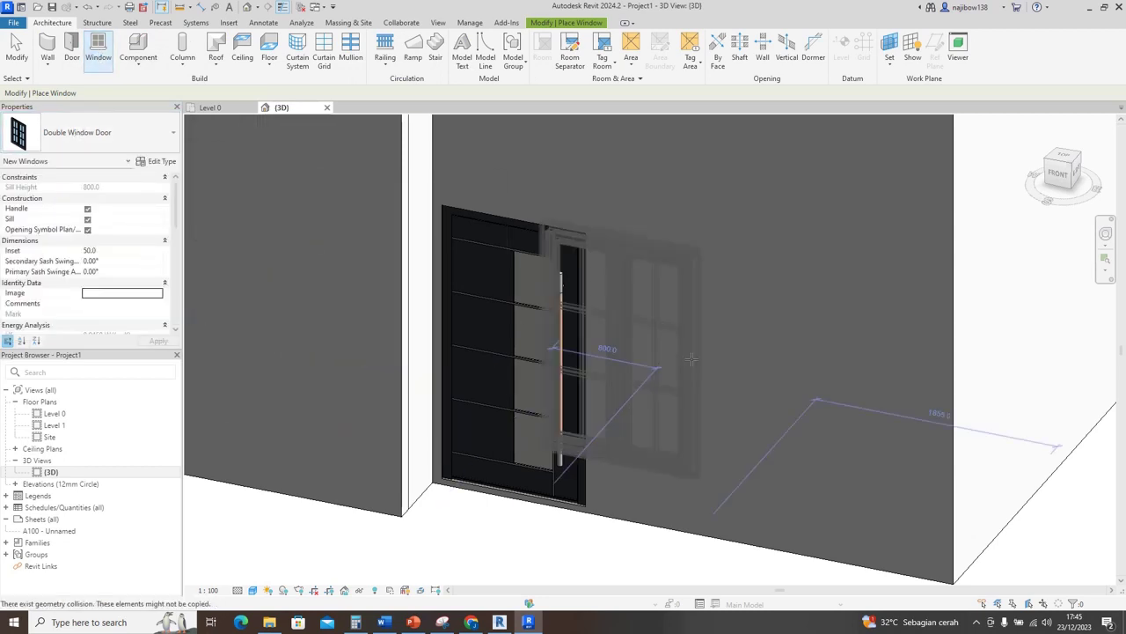
middle_drag(732, 375, 647, 387)
click(593, 387)
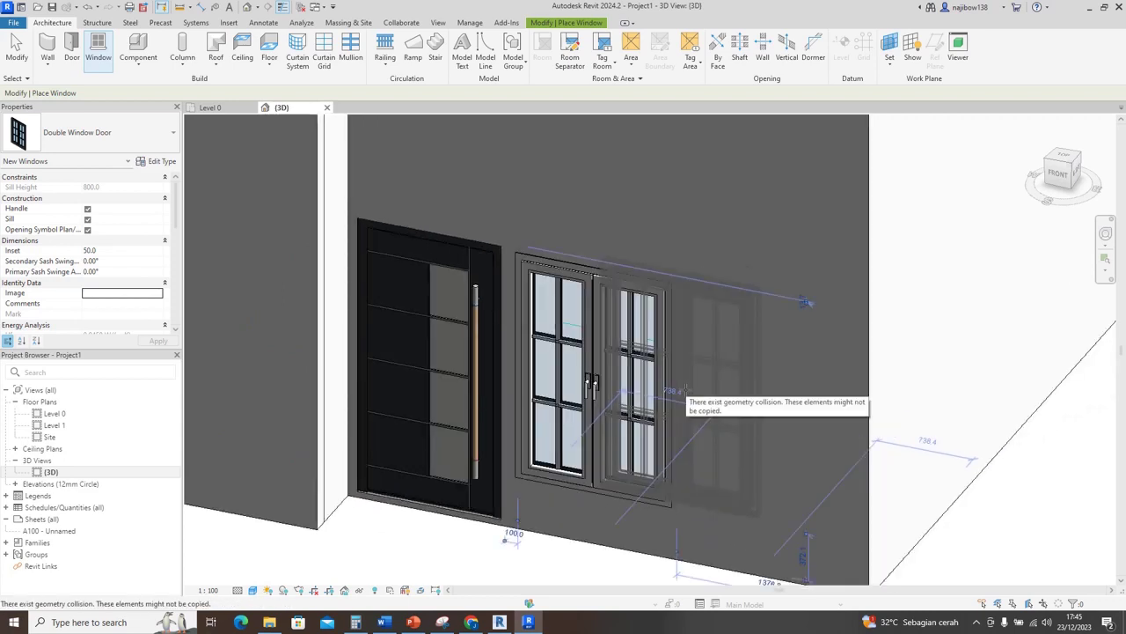
key(Escape)
key(Escape)
shift+middle_drag(616, 457, 762, 483)
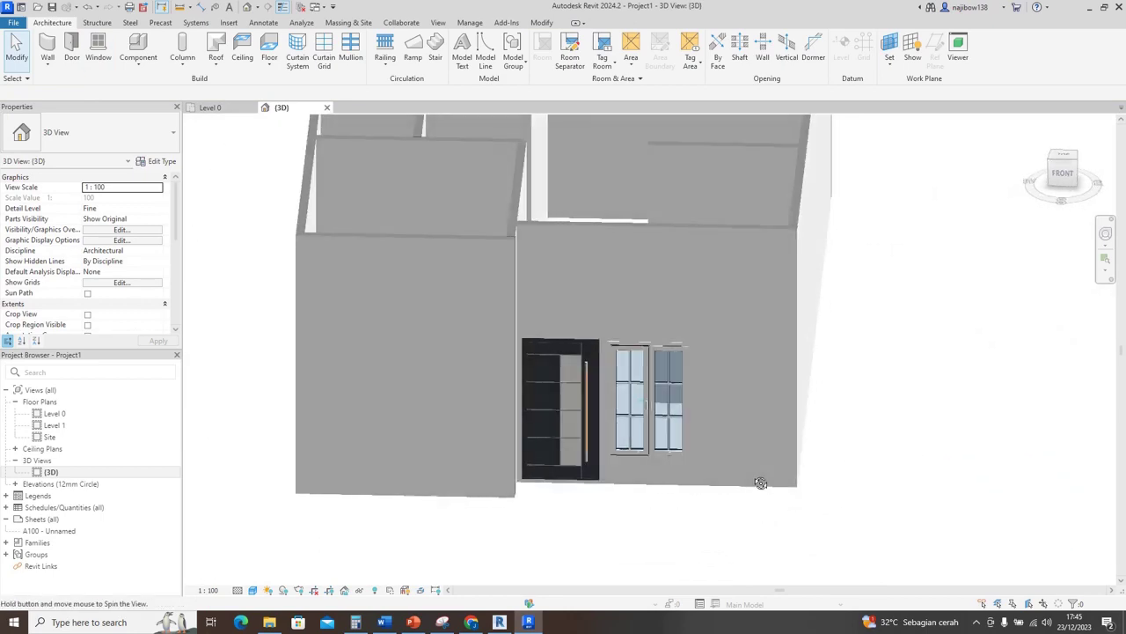
Step: Cycle the front window through its flip orientations on the Level 0 plan, leaving it opening outward
click(212, 107)
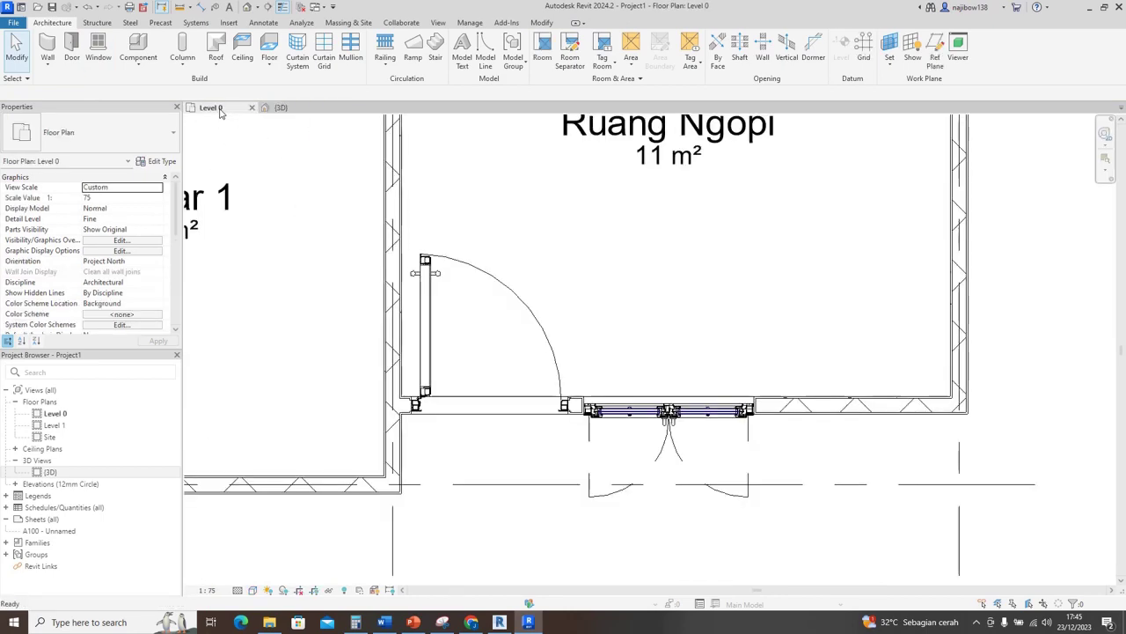
scroll(628, 420, up, 1)
click(628, 420)
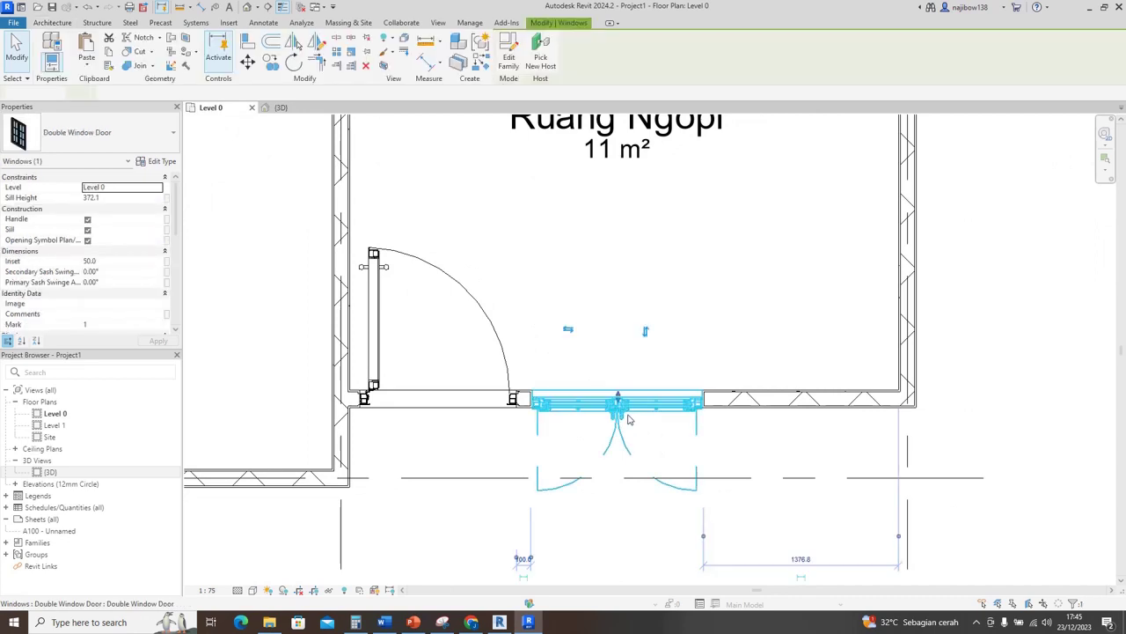
key(space)
key(space)
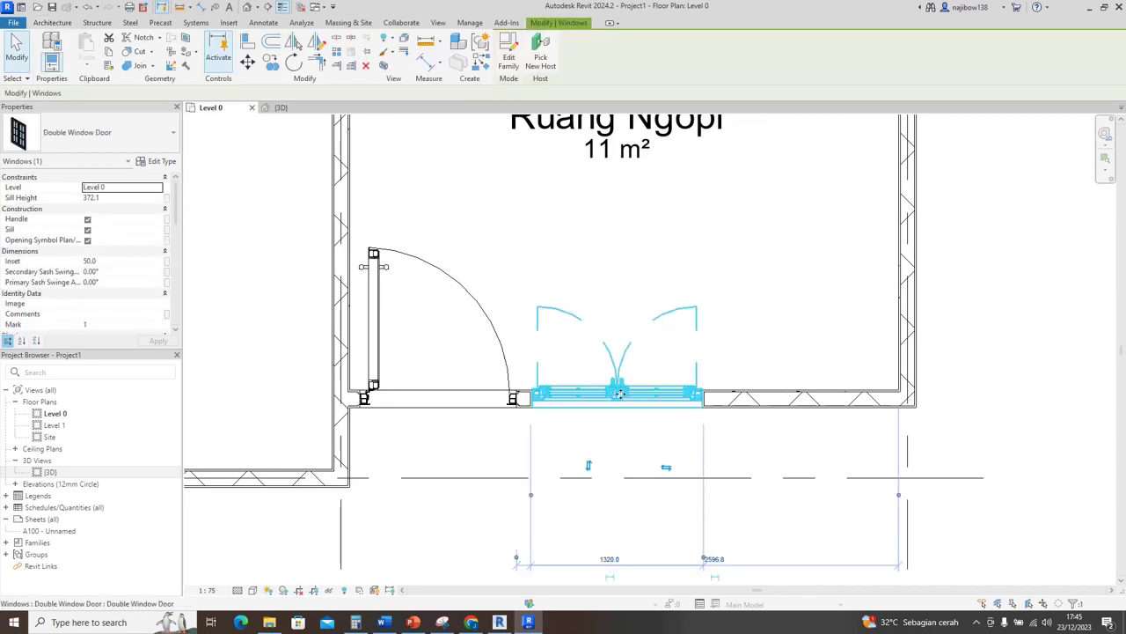
key(space)
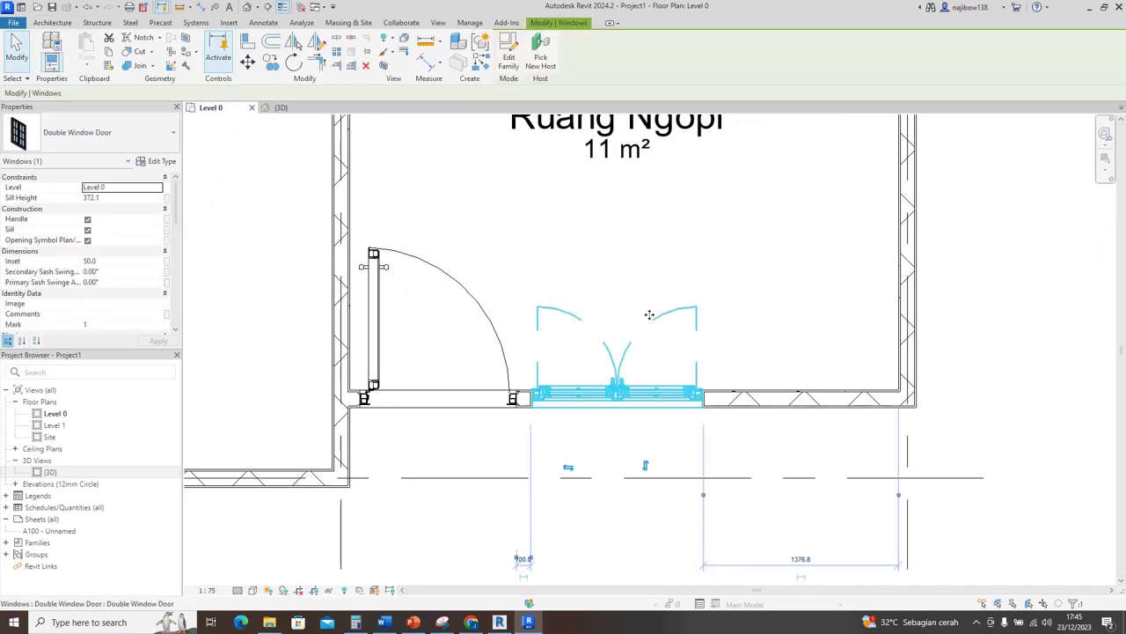
key(space)
scroll(784, 445, down, 3)
key(Escape)
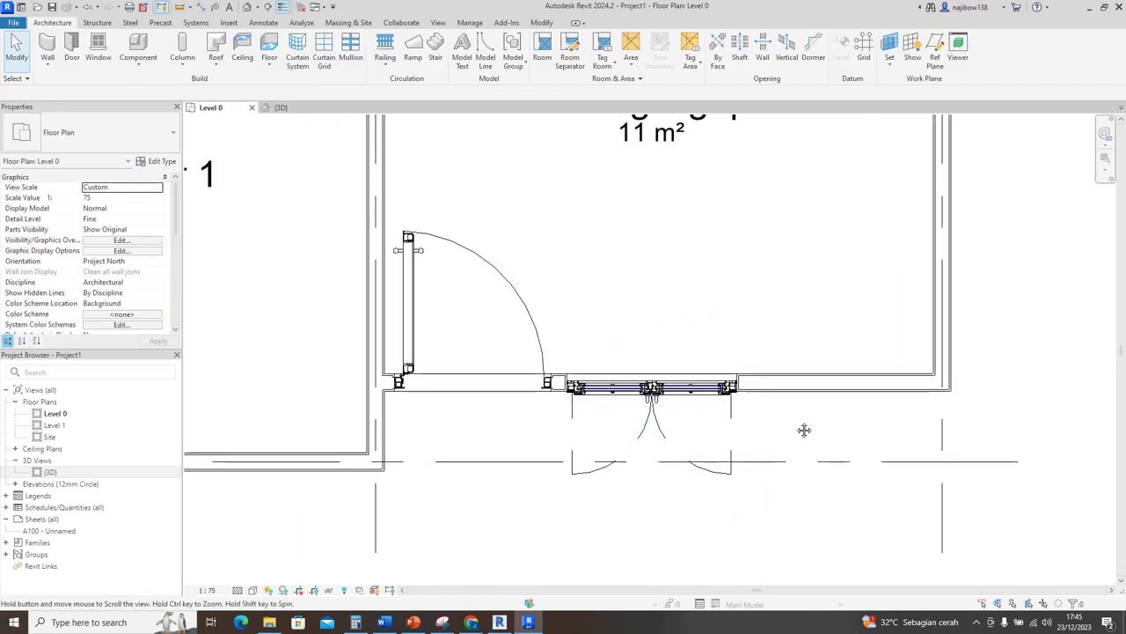
Step: Check the window's position beside the entrance door on the plan and in the 3D view
middle_drag(735, 434, 790, 438)
scroll(790, 436, down, 1)
middle_drag(704, 485, 739, 479)
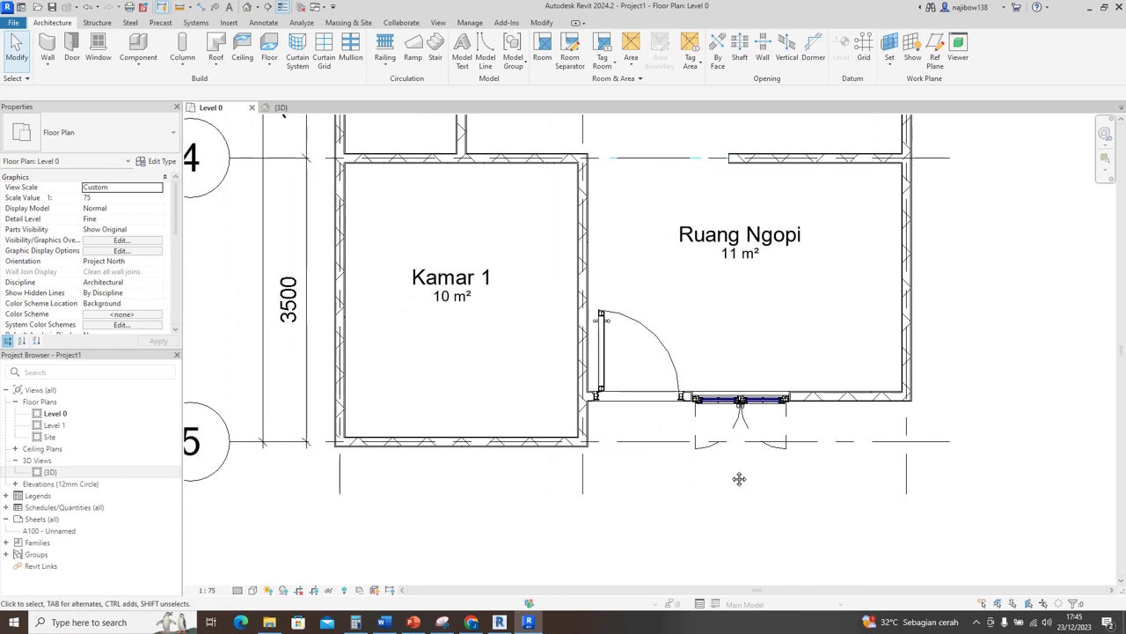
click(281, 107)
shift+middle_drag(495, 462, 458, 466)
click(215, 109)
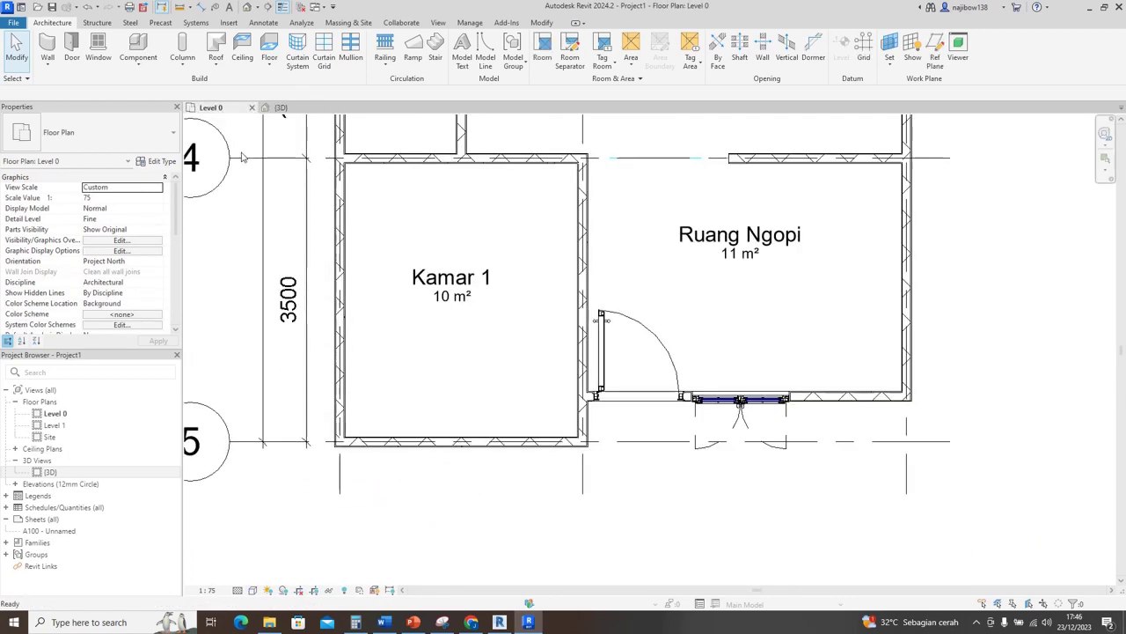
Step: Draw a building section line on Level 0 in front of the house, spanning its full width and looking toward the facade
scroll(608, 510, down, 4)
scroll(553, 400, up, 1)
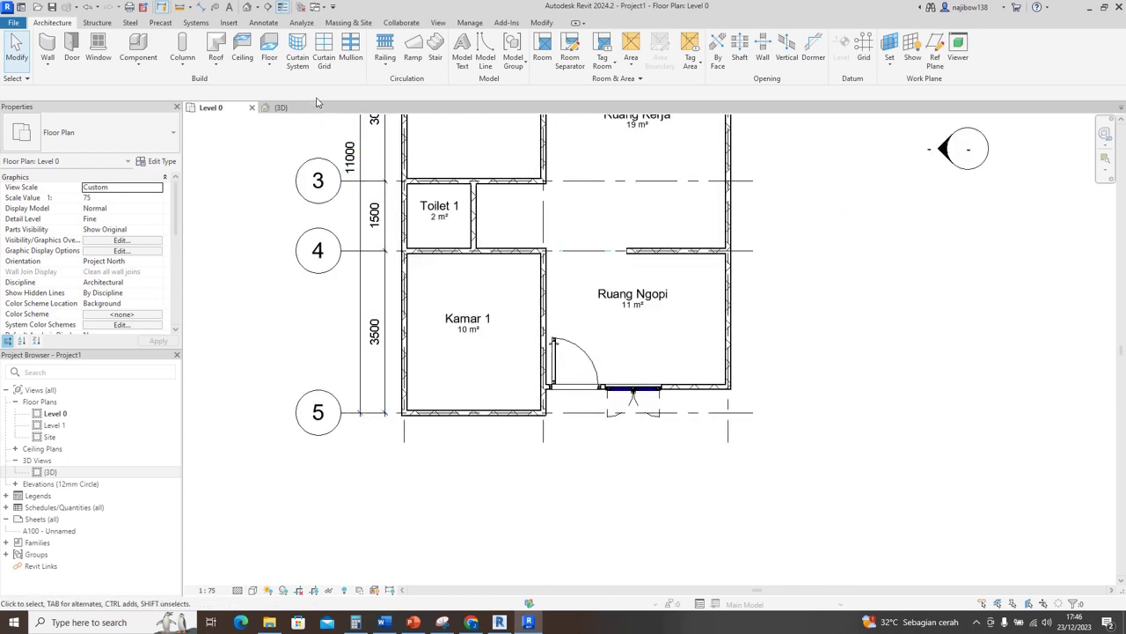
click(269, 8)
click(278, 456)
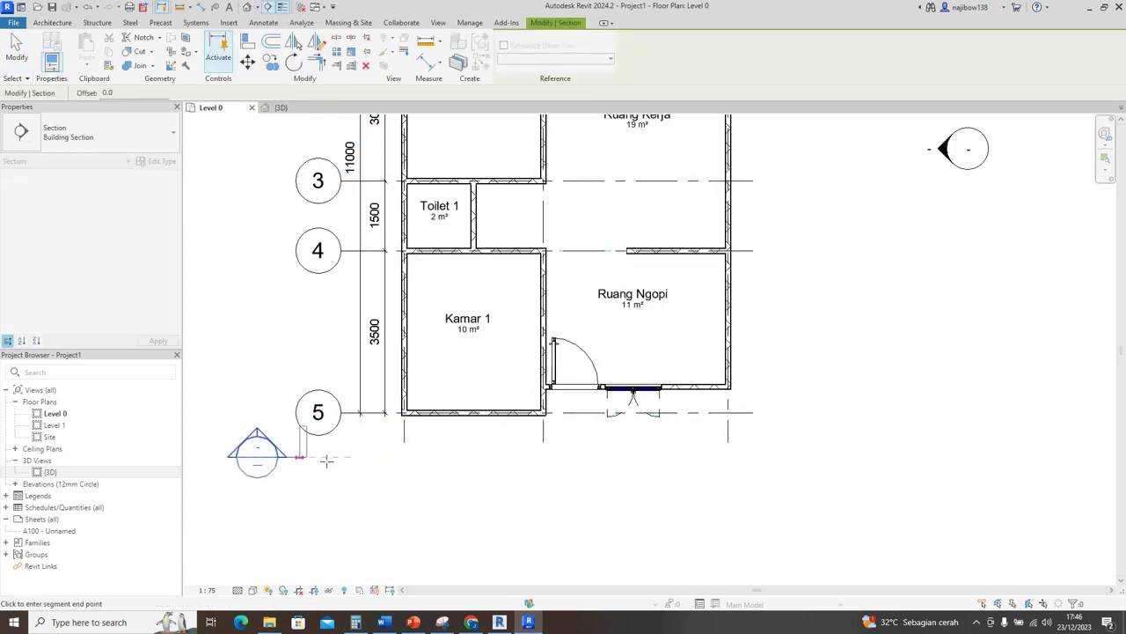
click(802, 456)
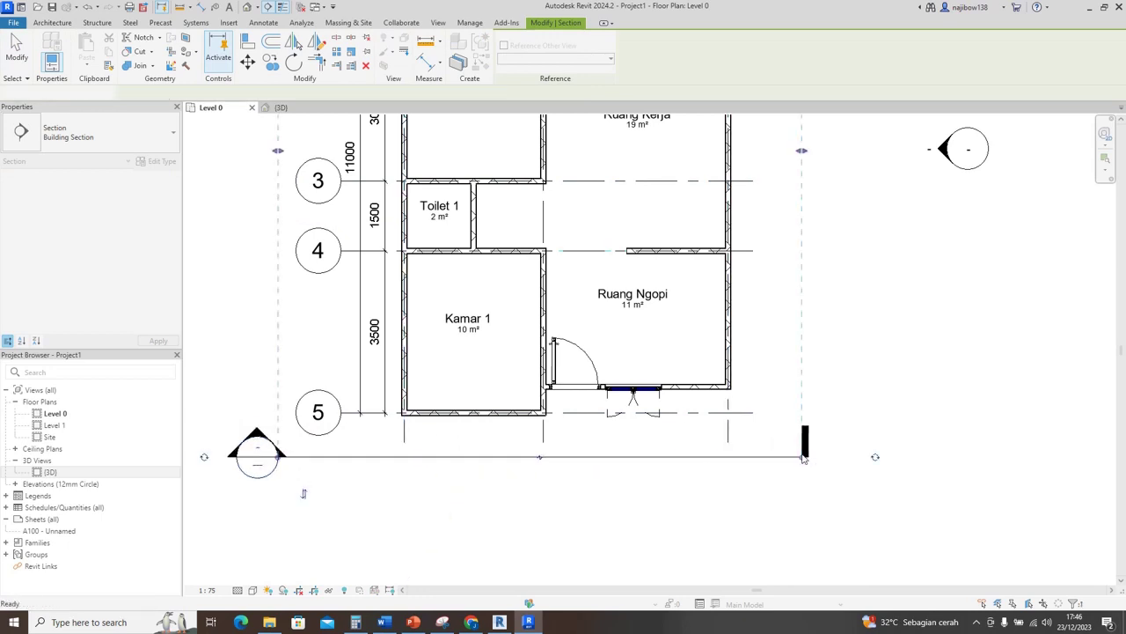
Step: Shorten the section's view depth so it ends just behind the front wall, across Kamar 1 and Ruang Ngopi
scroll(574, 492, down, 3)
middle_drag(721, 423, 689, 446)
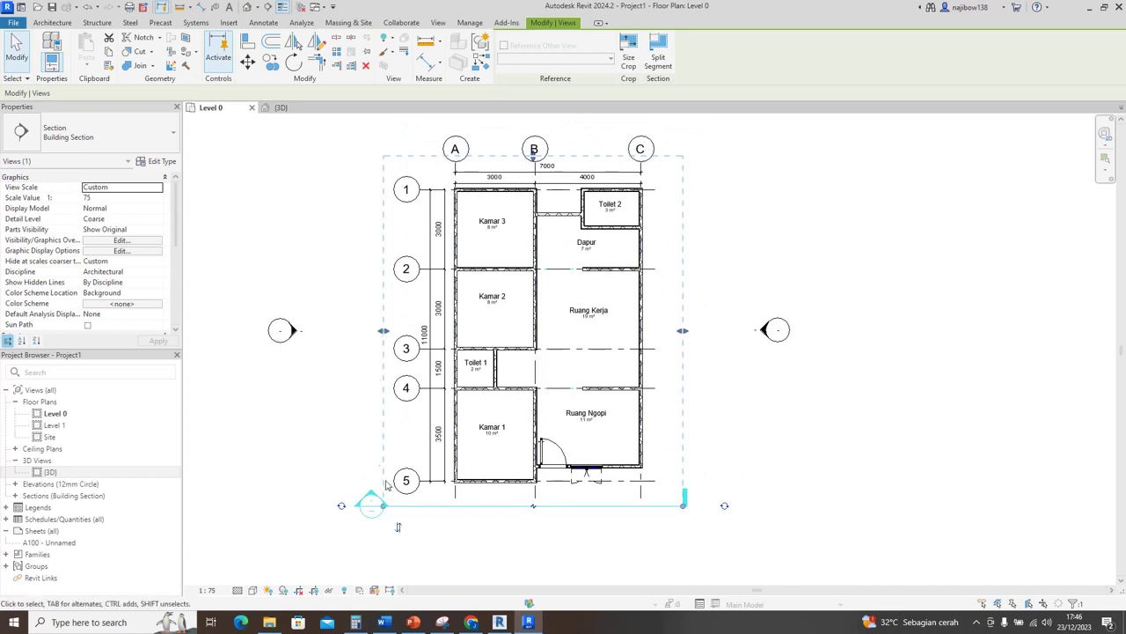
scroll(692, 415, up, 2)
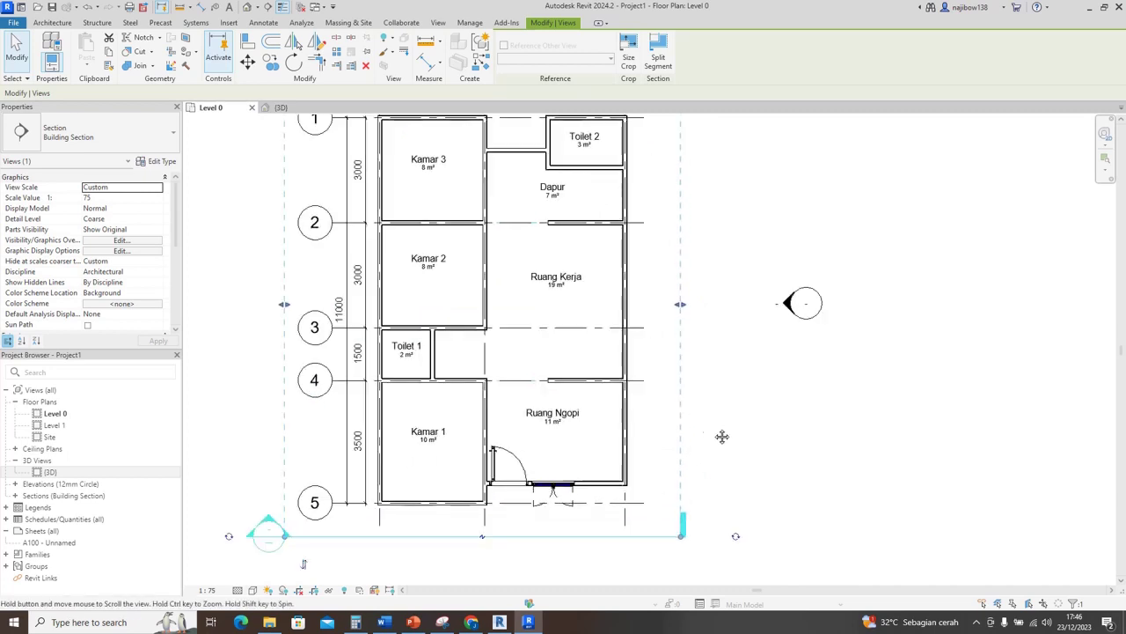
middle_drag(721, 437, 826, 476)
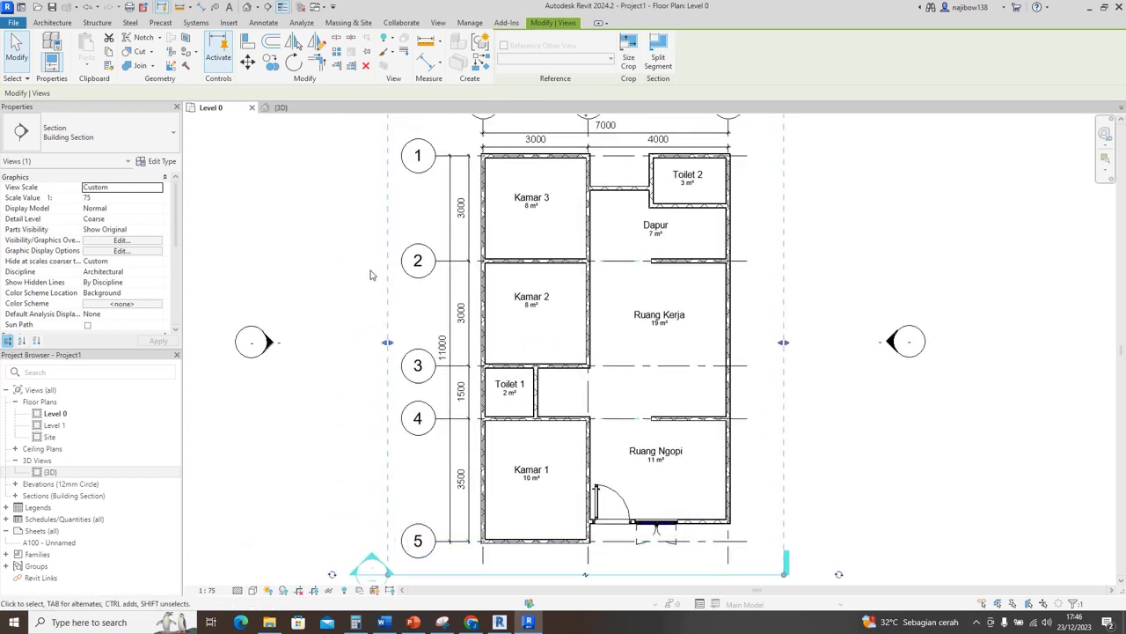
scroll(371, 275, down, 1)
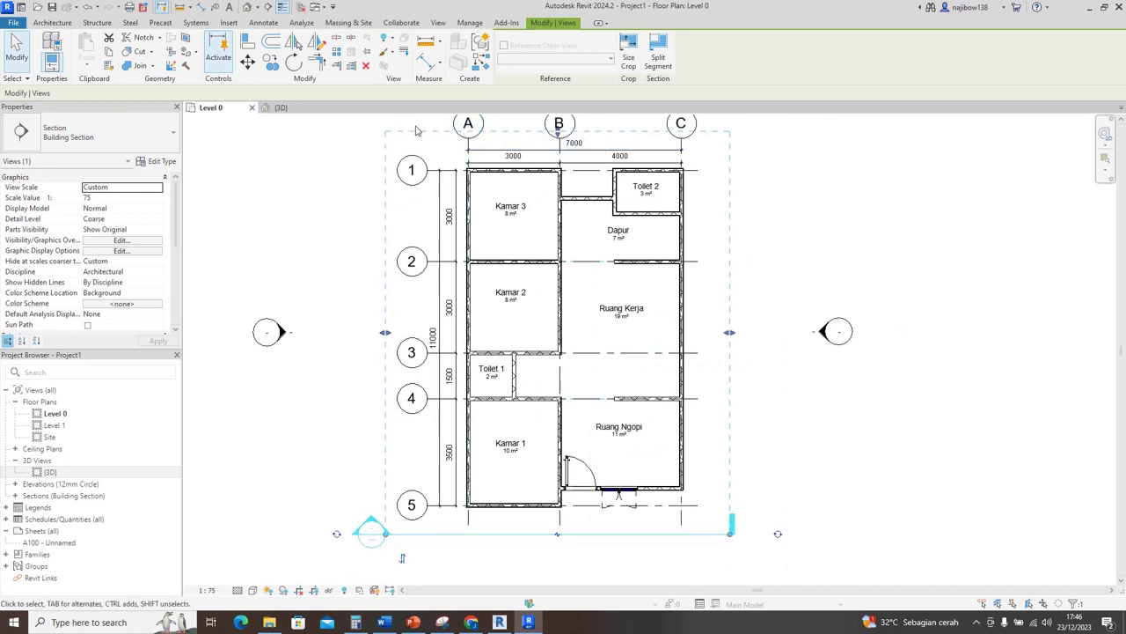
middle_drag(734, 270, 721, 275)
drag(546, 140, 534, 352)
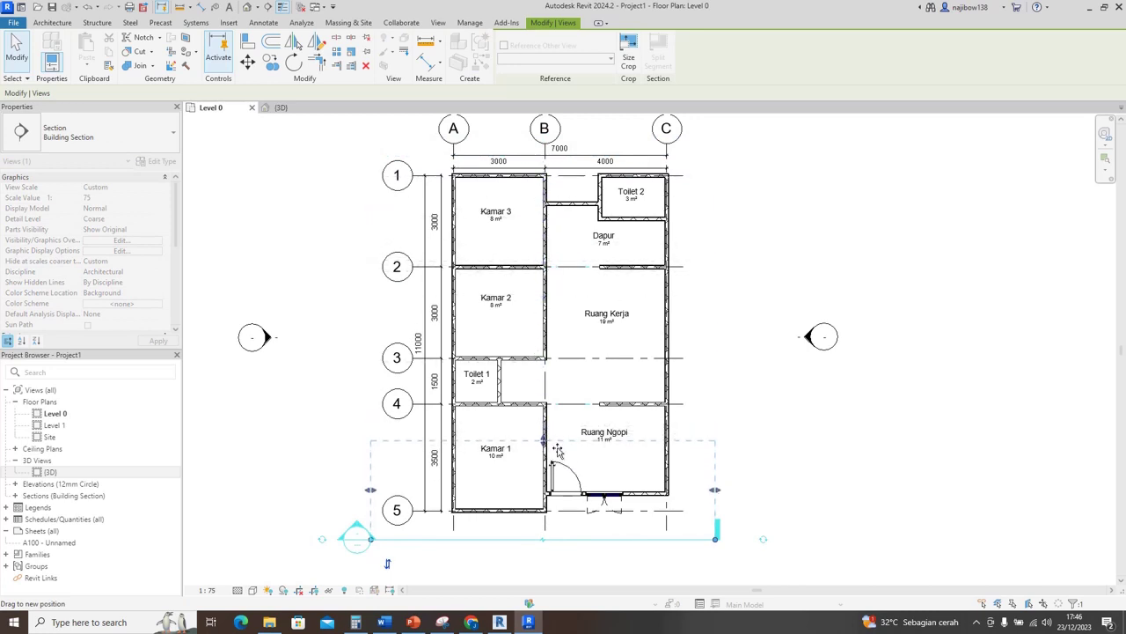
Step: Open the section's view at the front entrance door and window
scroll(576, 475, up, 2)
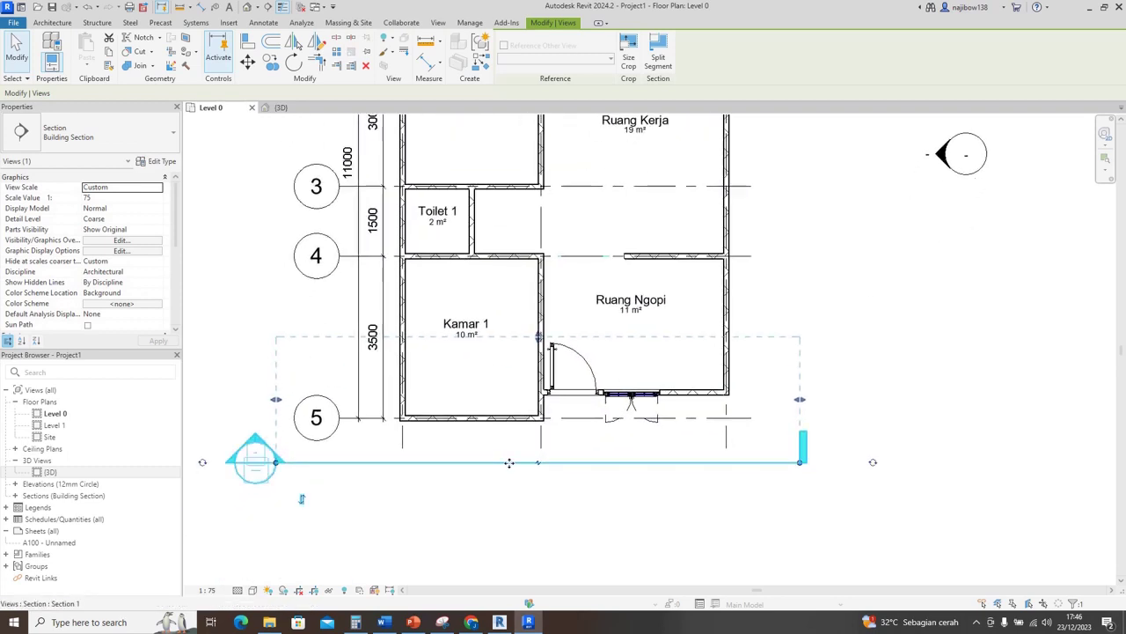
right_click(509, 462)
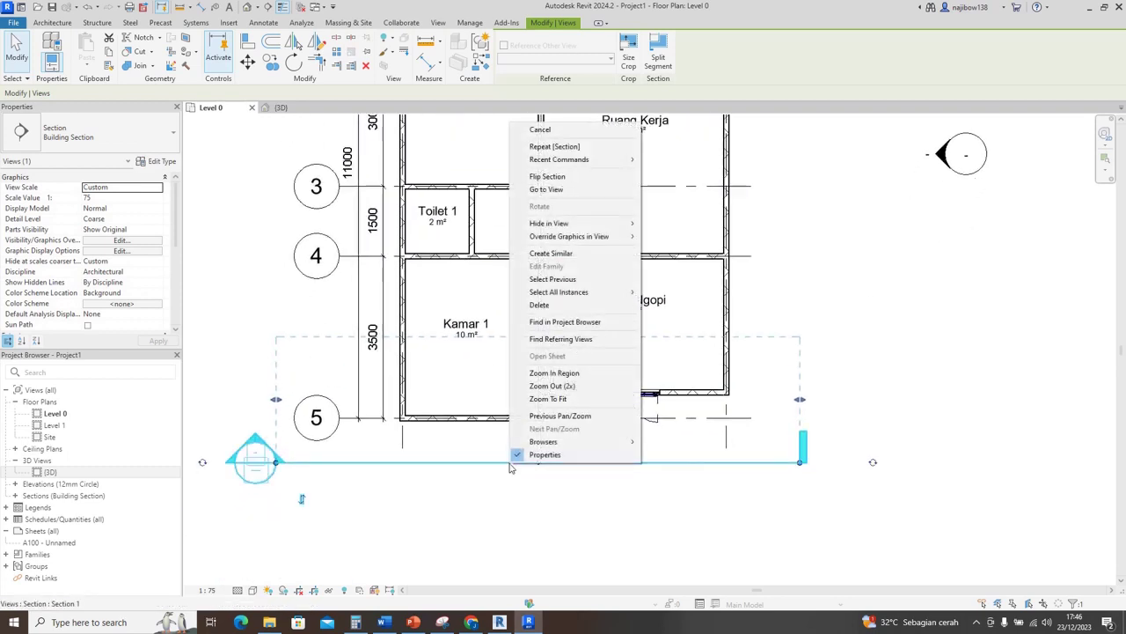
click(572, 191)
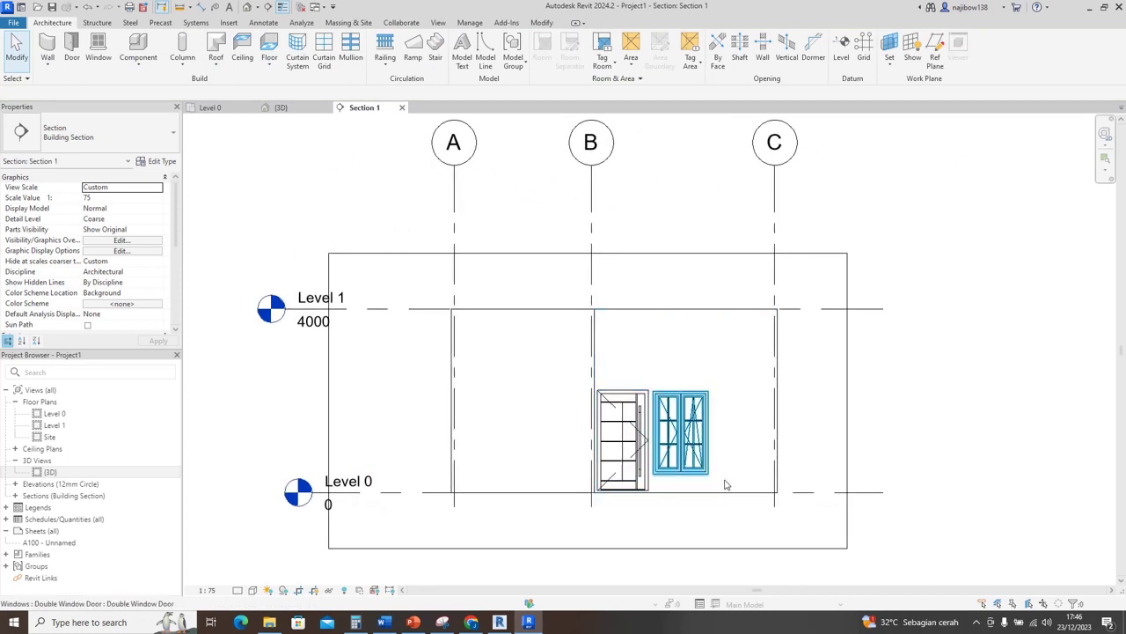
scroll(726, 484, up, 5)
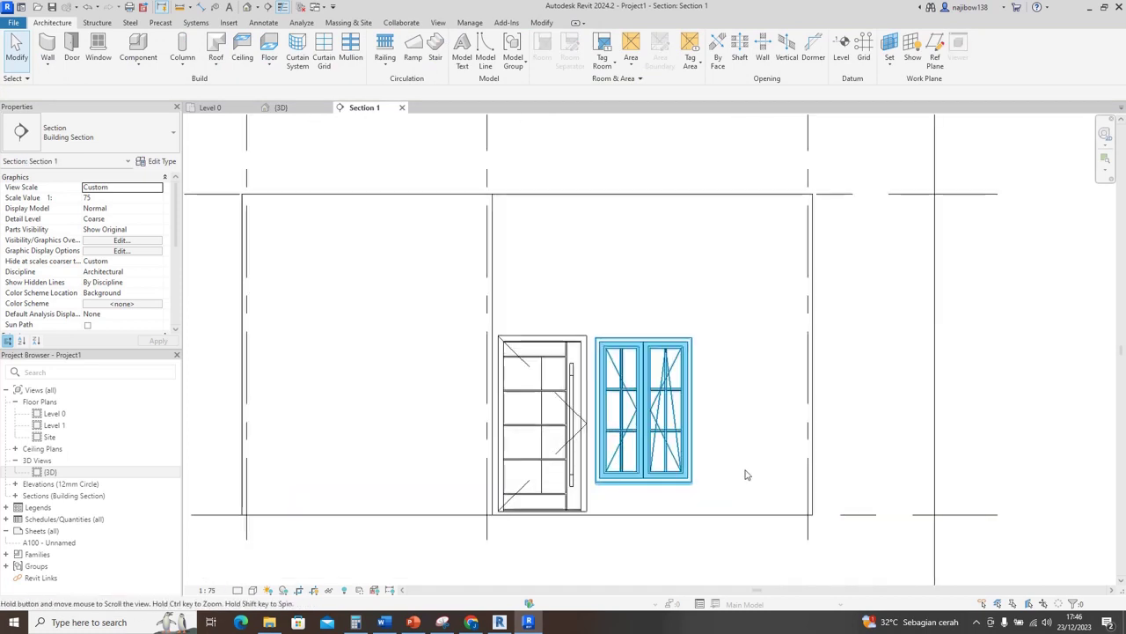
scroll(616, 370, up, 3)
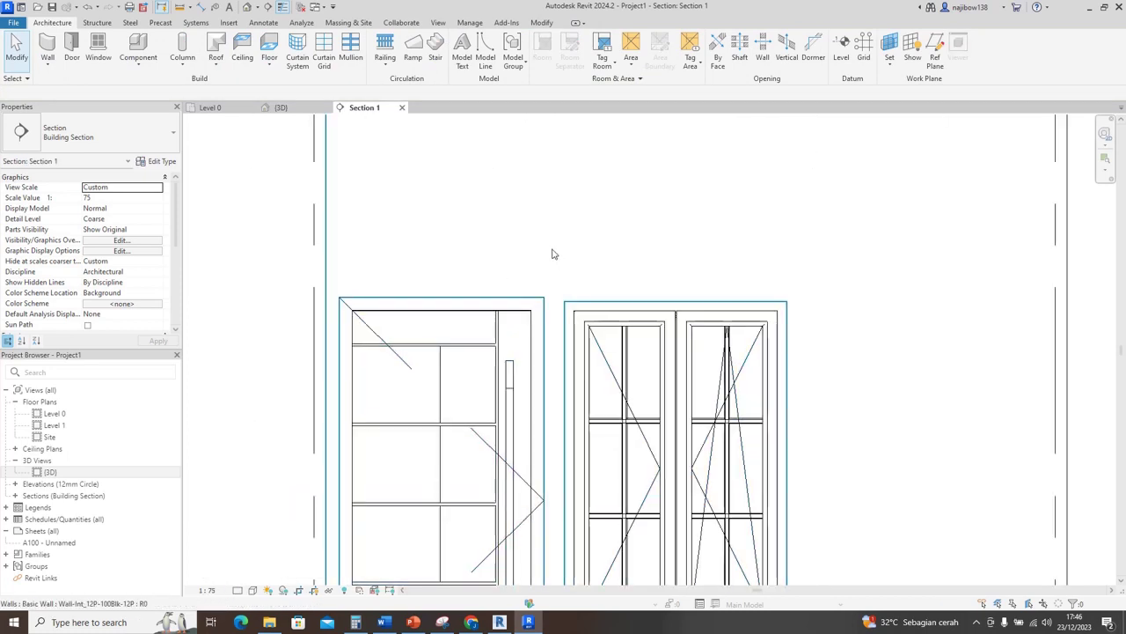
Step: Align the top edge of the Double Window Door window with the top of the entrance door frame
scroll(576, 291, up, 2)
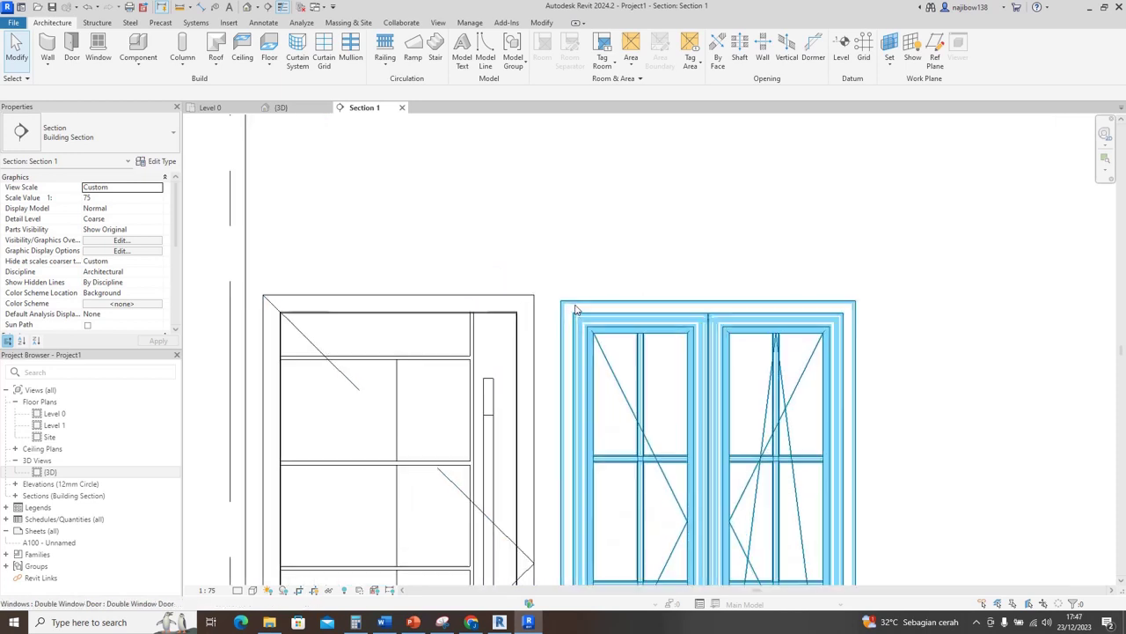
key(a)
key(l)
click(501, 301)
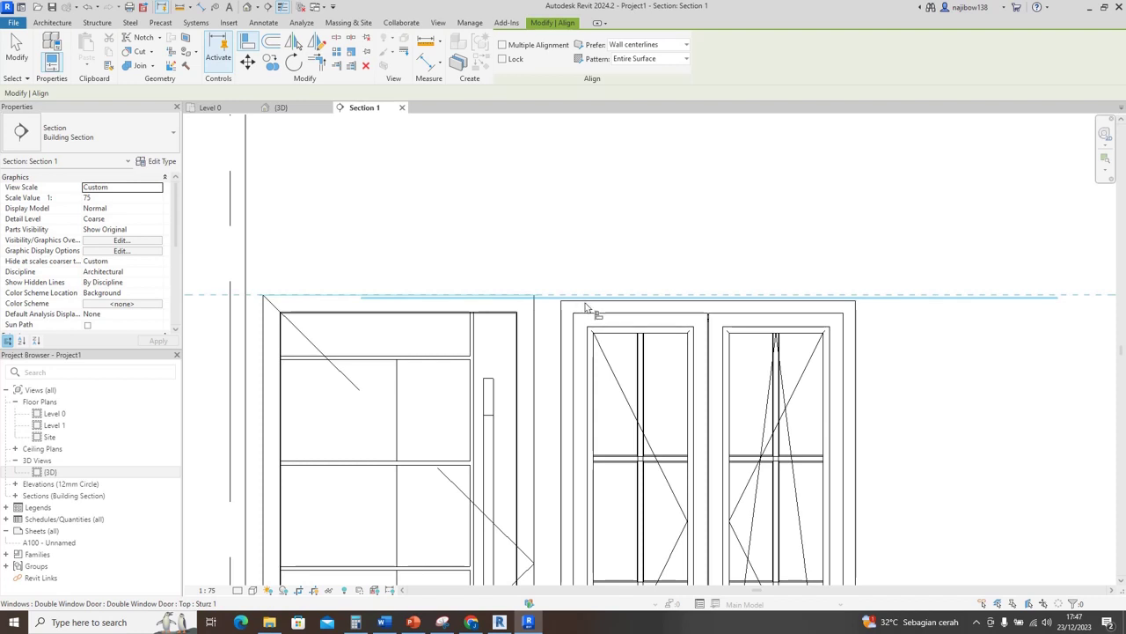
scroll(586, 306, up, 3)
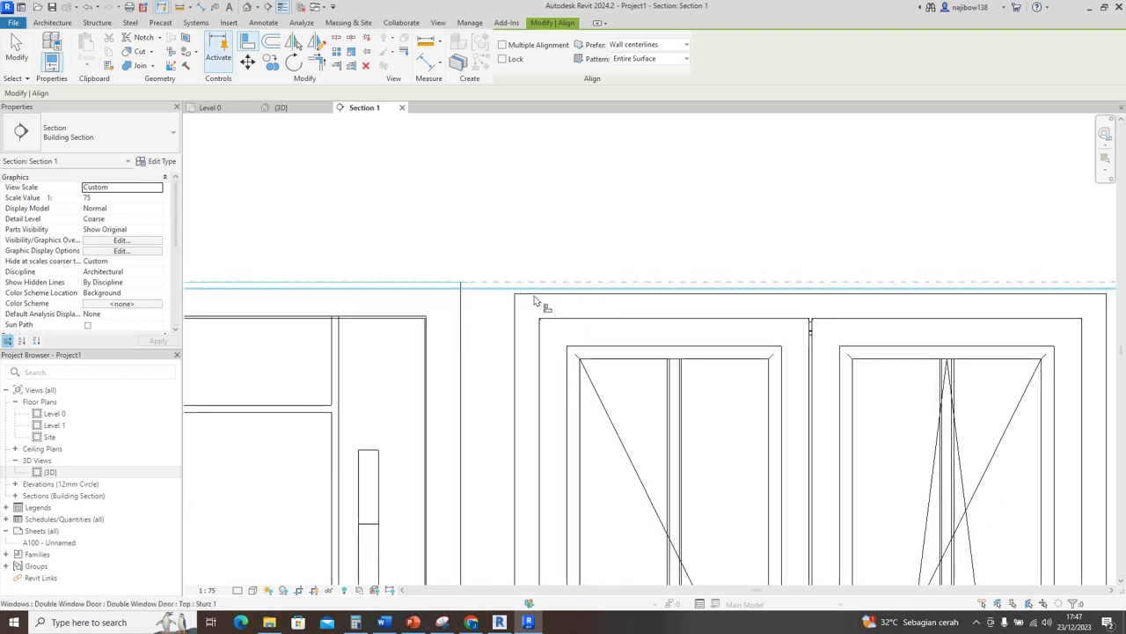
click(534, 297)
scroll(560, 286, down, 4)
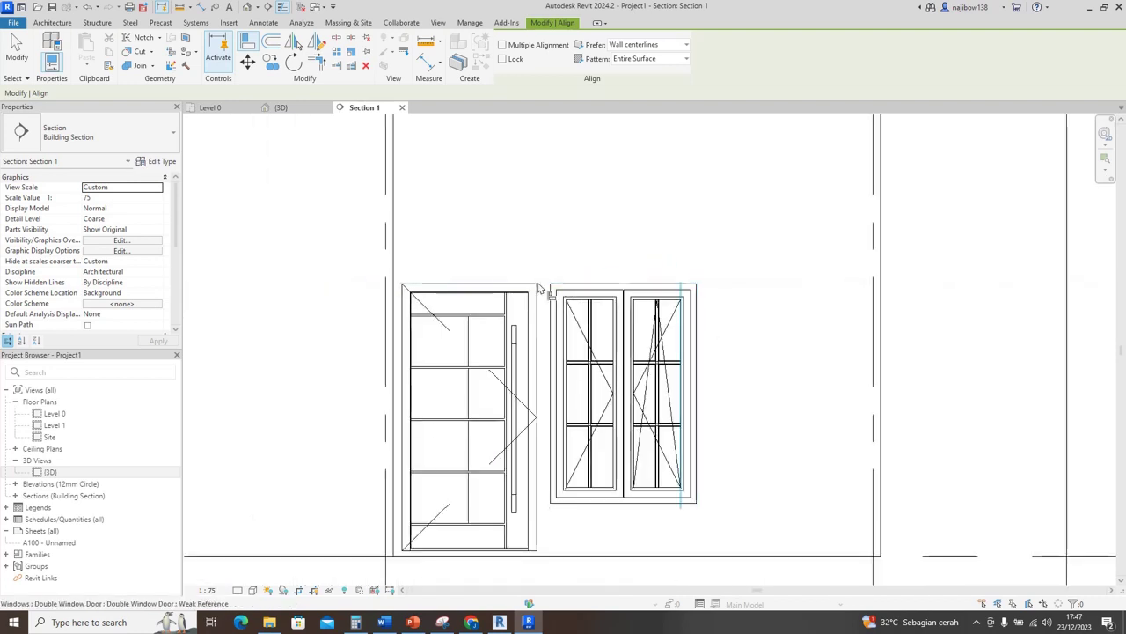
scroll(532, 283, up, 3)
key(Escape)
key(Escape)
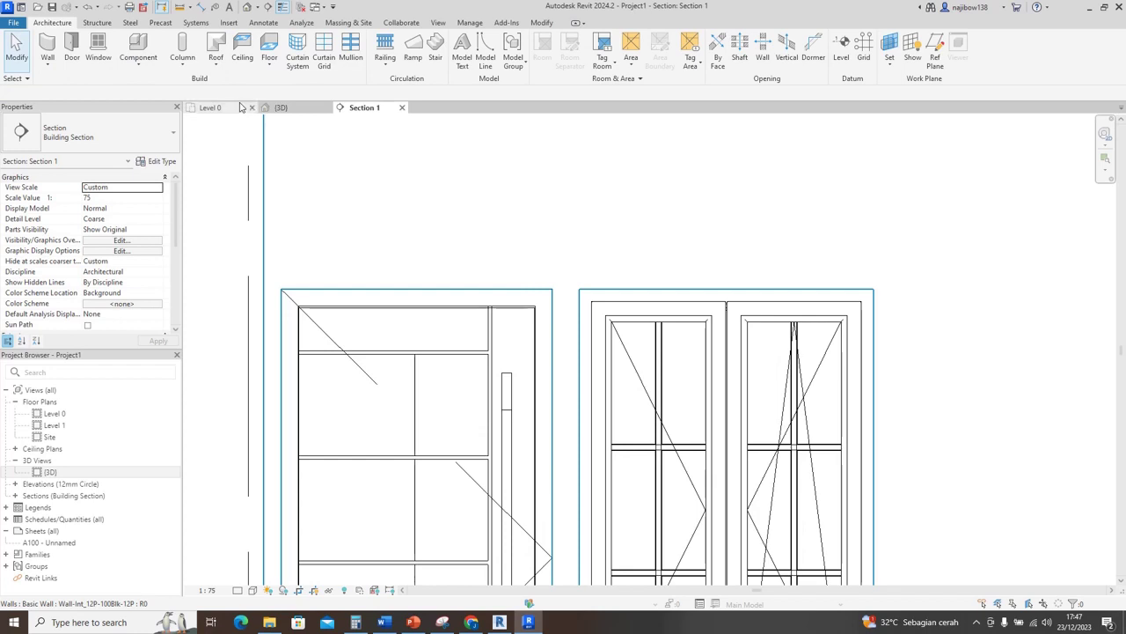
Step: Add an aligned dimension across the gap between the entrance door frame and the window, above both
scroll(553, 206, down, 1)
click(541, 23)
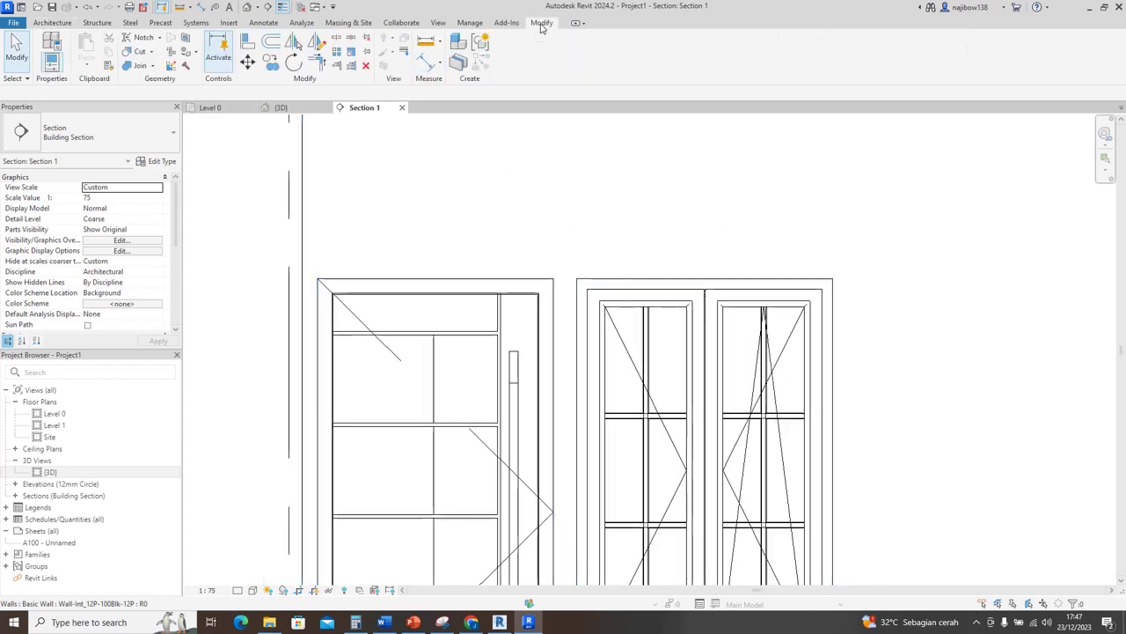
click(425, 63)
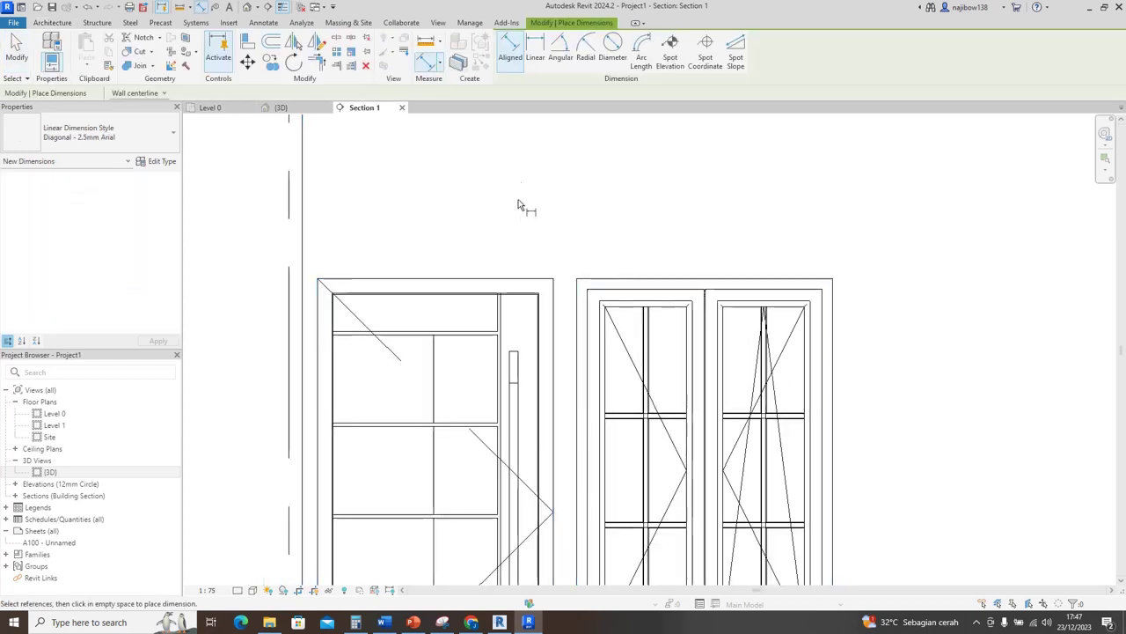
scroll(545, 257, up, 2)
click(563, 325)
click(595, 322)
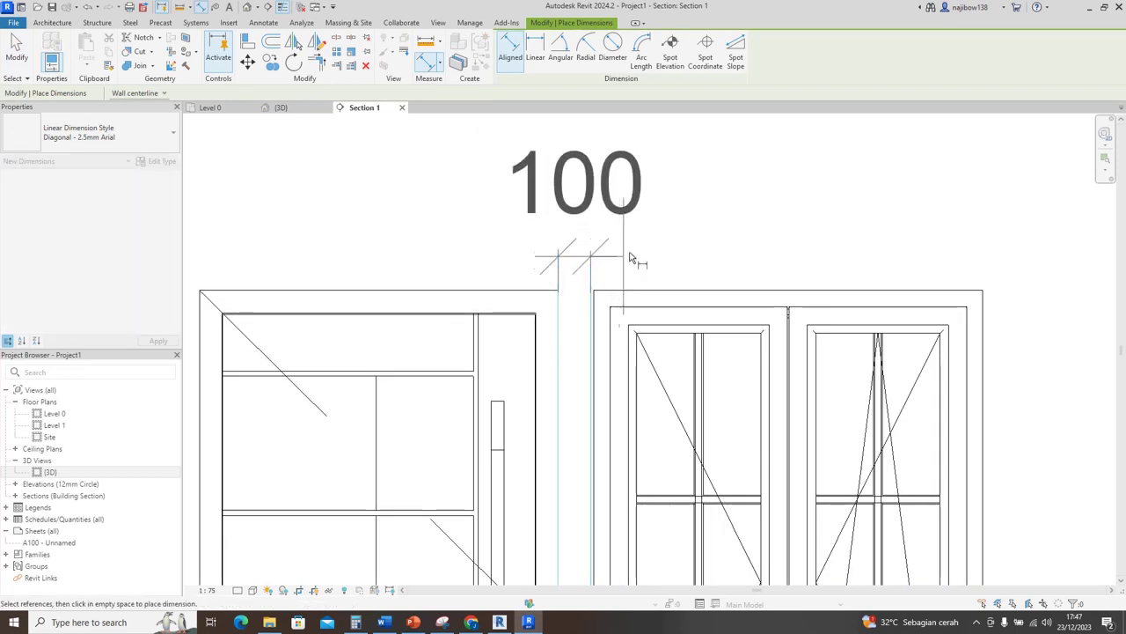
click(630, 252)
scroll(630, 252, down, 2)
key(Escape)
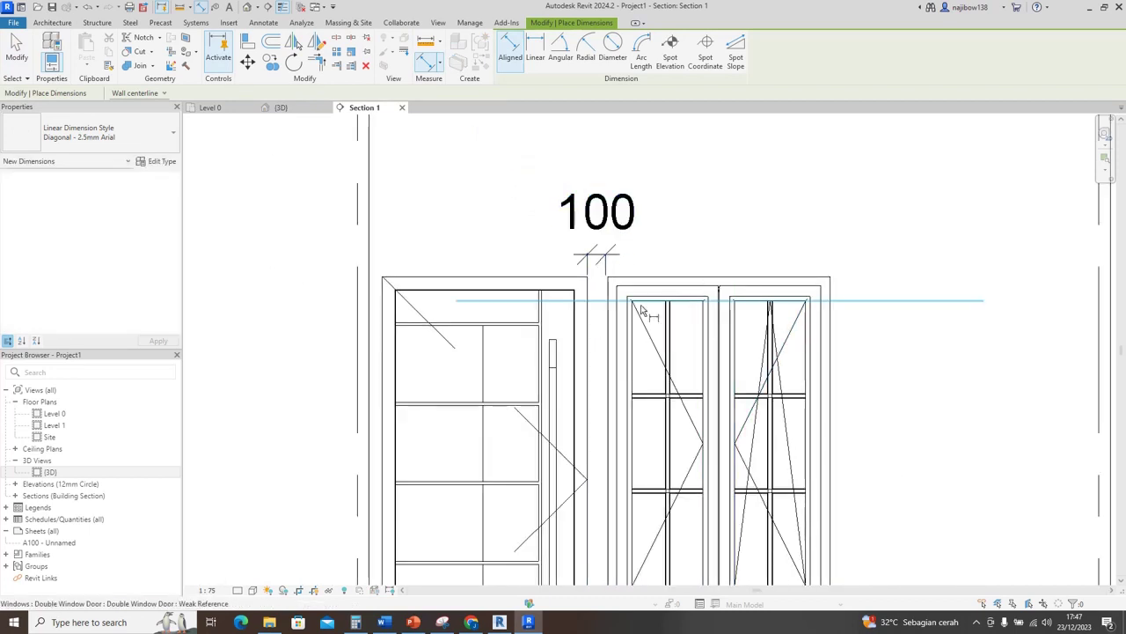
scroll(640, 303, up, 4)
key(Escape)
scroll(619, 319, down, 3)
Step: Set the gap between the entrance door and the window to 200 mm by moving the window
click(661, 288)
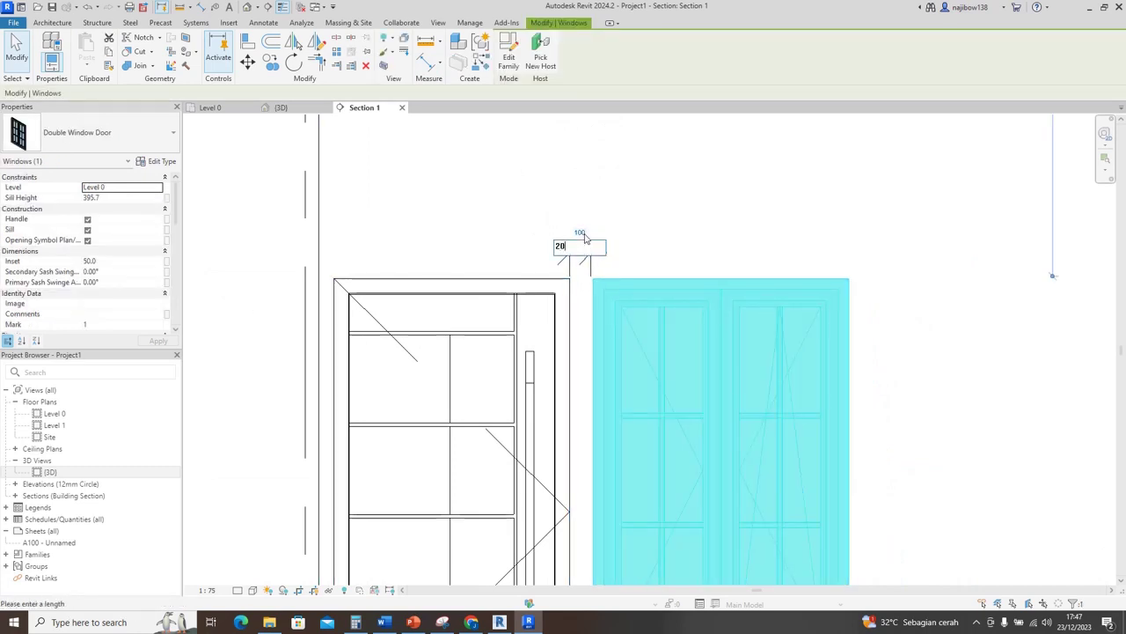
click(585, 238)
text(200)
key(Return)
scroll(641, 289, up, 2)
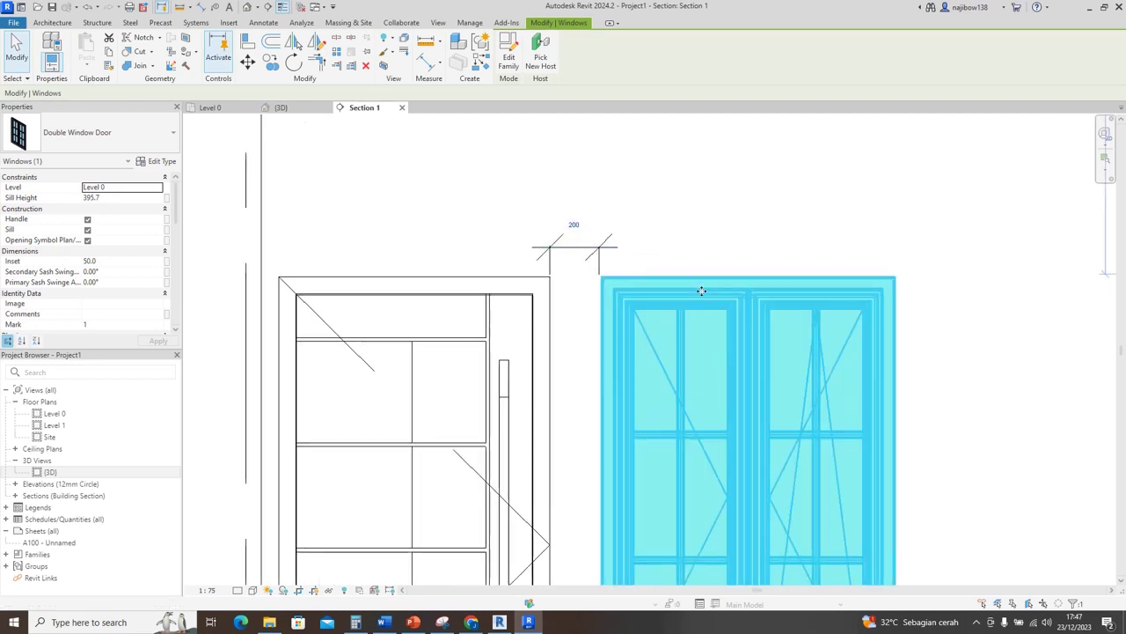
scroll(651, 281, up, 1)
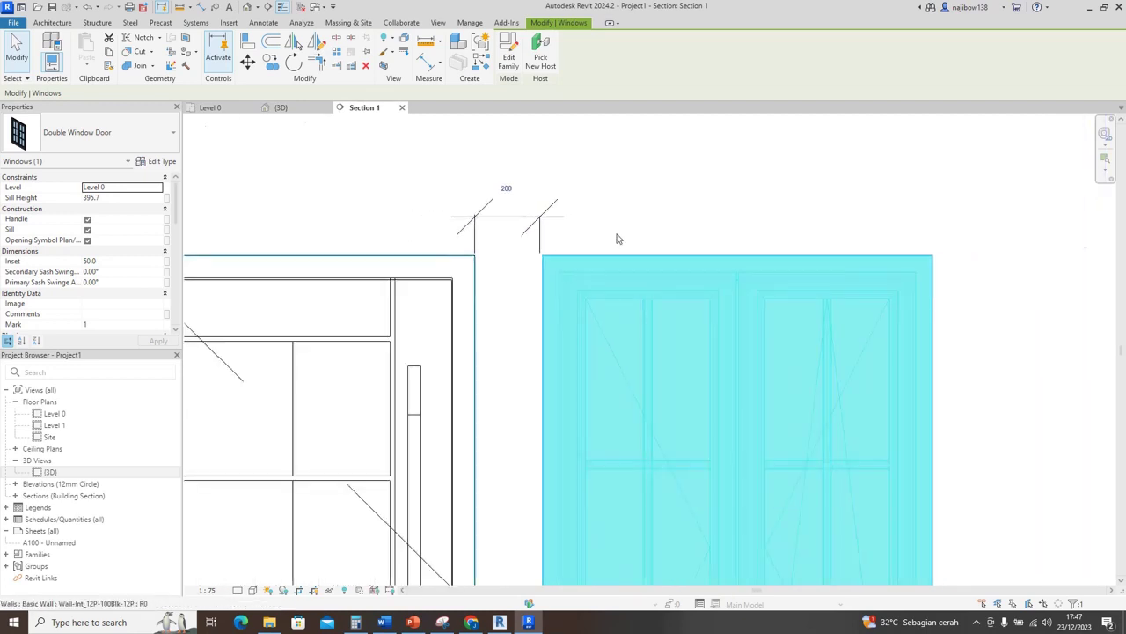
Step: Delete the gap dimension between the entrance door and the window
scroll(617, 239, down, 2)
scroll(617, 239, down, 2)
click(627, 246)
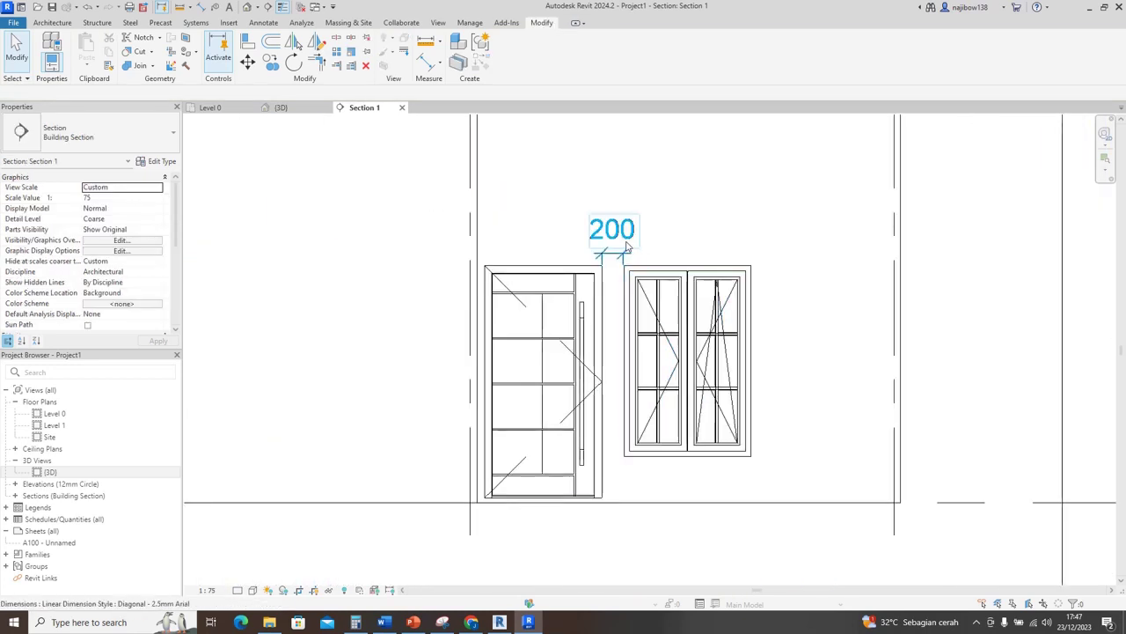
key(Delete)
mouse_move(645, 337)
middle_down()
mouse_move(663, 319)
mouse_move(666, 335)
middle_up()
scroll(666, 335, down, 2)
middle_drag(650, 282, 656, 332)
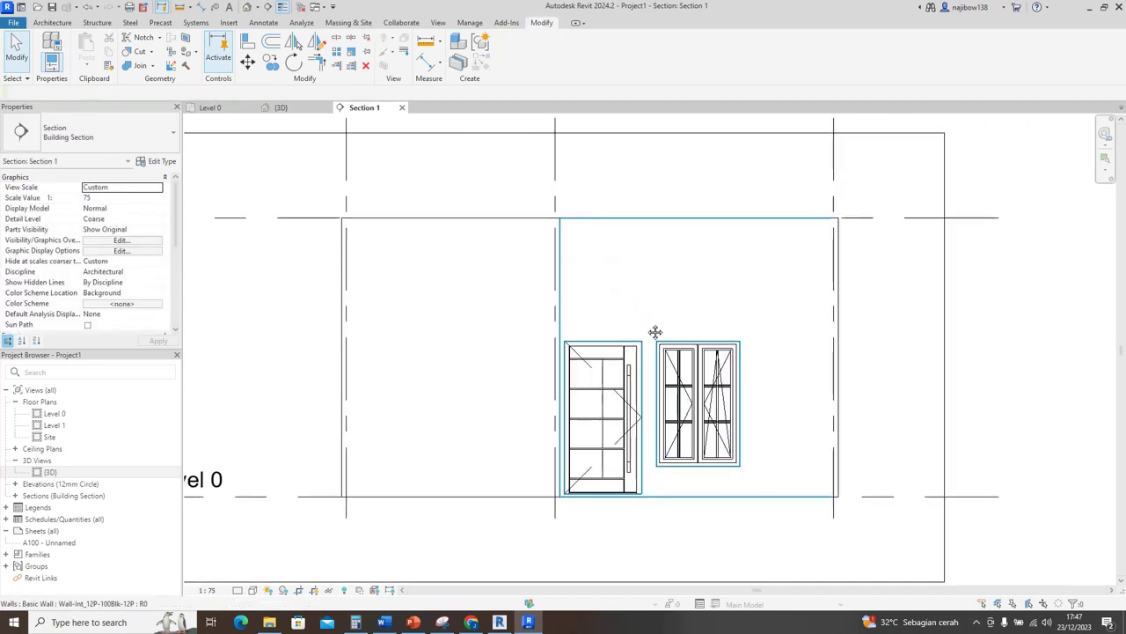
scroll(654, 345, up, 1)
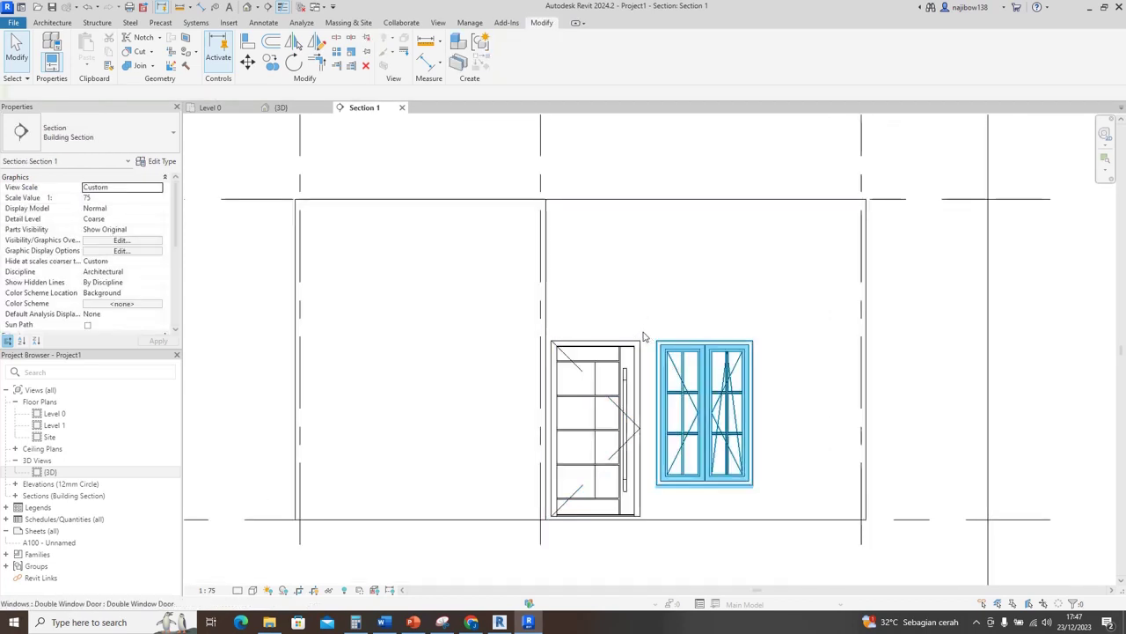
Step: Return to the Level 0 floor plan and look over the walls around Kamar 1, Toilet 1 and Kamar 2
click(225, 111)
middle_drag(255, 196, 322, 364)
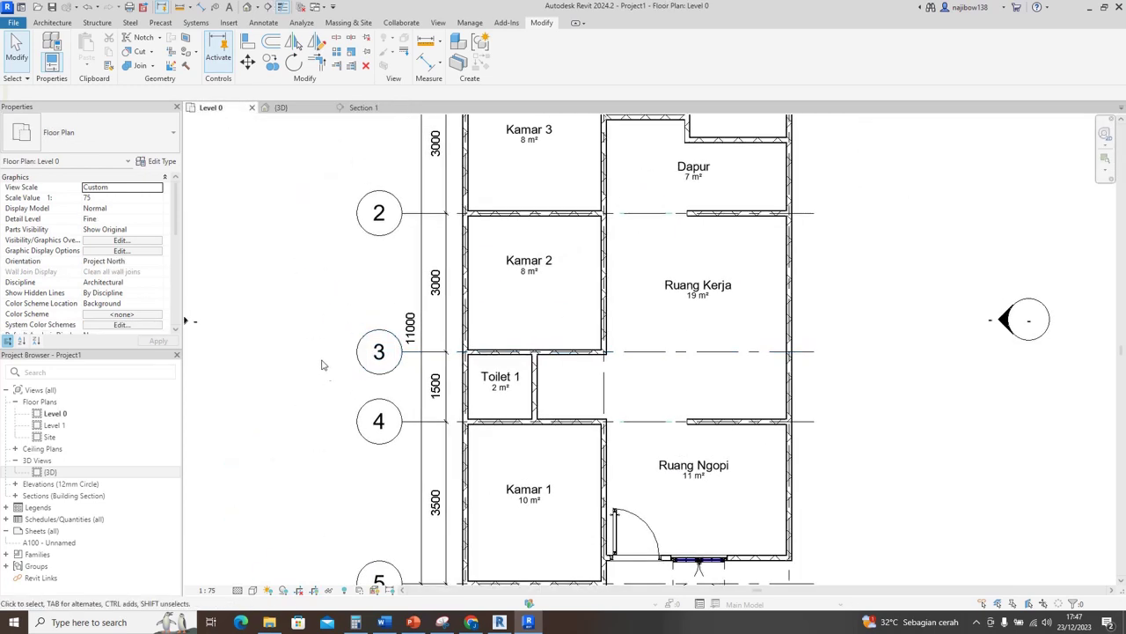
scroll(322, 364, down, 4)
scroll(574, 404, up, 3)
middle_drag(519, 430, 606, 405)
scroll(540, 395, up, 2)
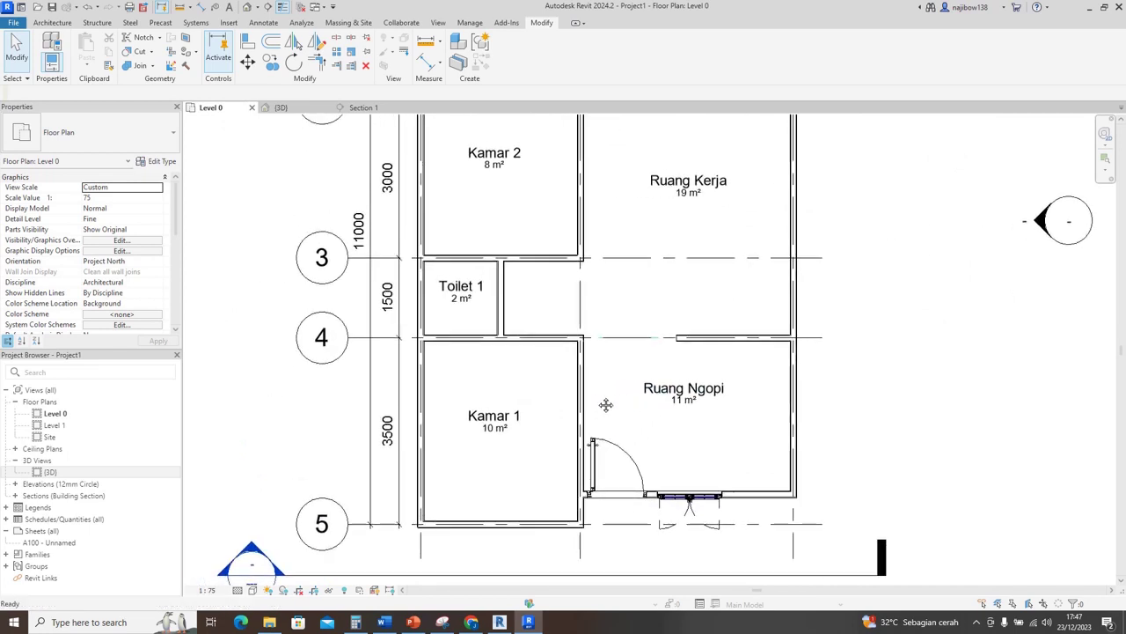
middle_drag(549, 362, 551, 425)
middle_drag(599, 379, 603, 427)
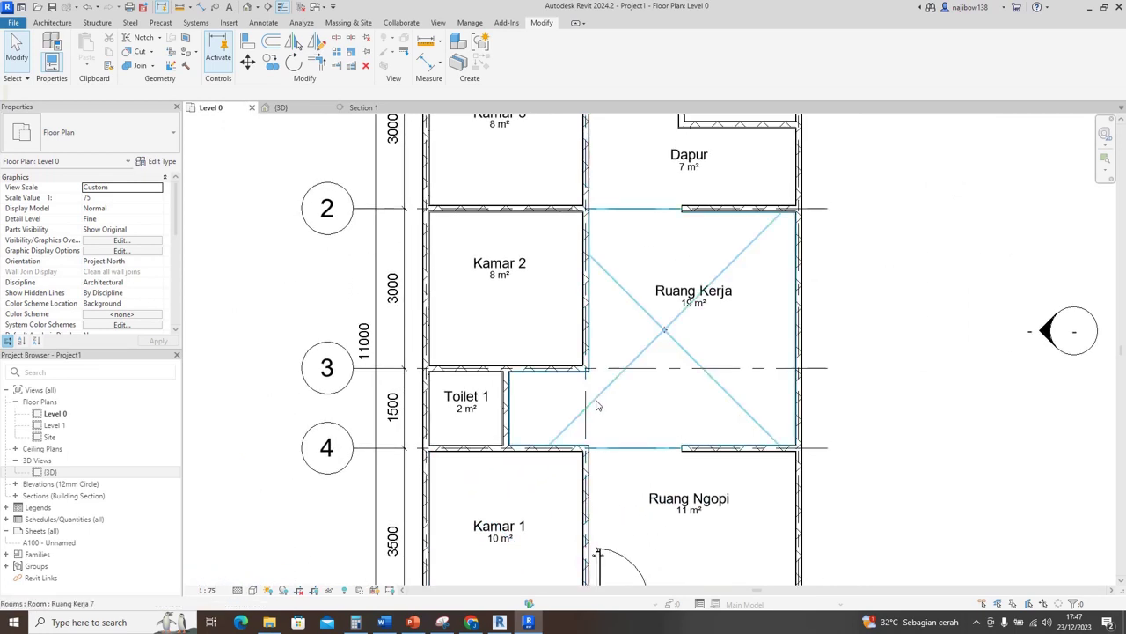
Step: Place a Doors_IntSgl 810x2110mm door in Kamar 1's wall on grid 4, beside Toilet 1, swinging into Kamar 1
click(60, 24)
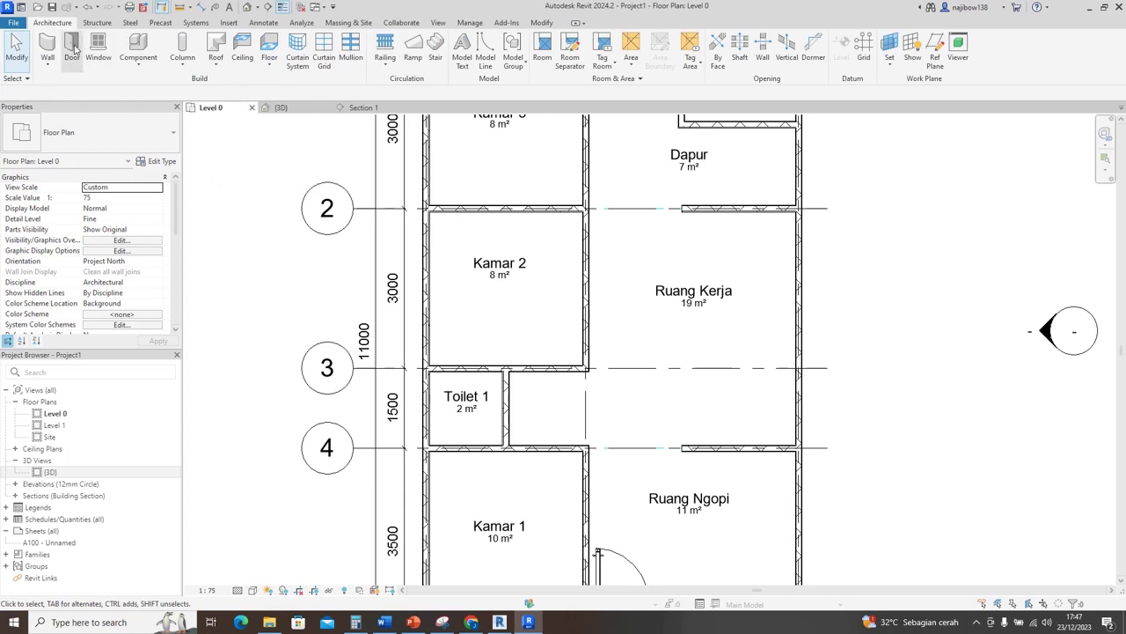
click(72, 48)
click(71, 136)
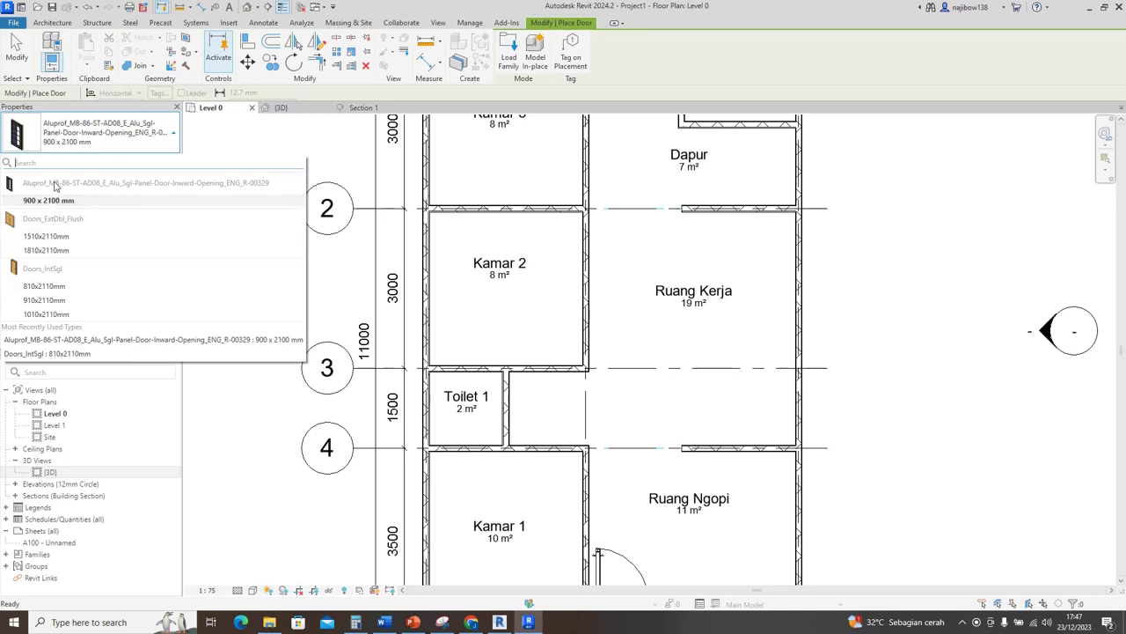
click(44, 287)
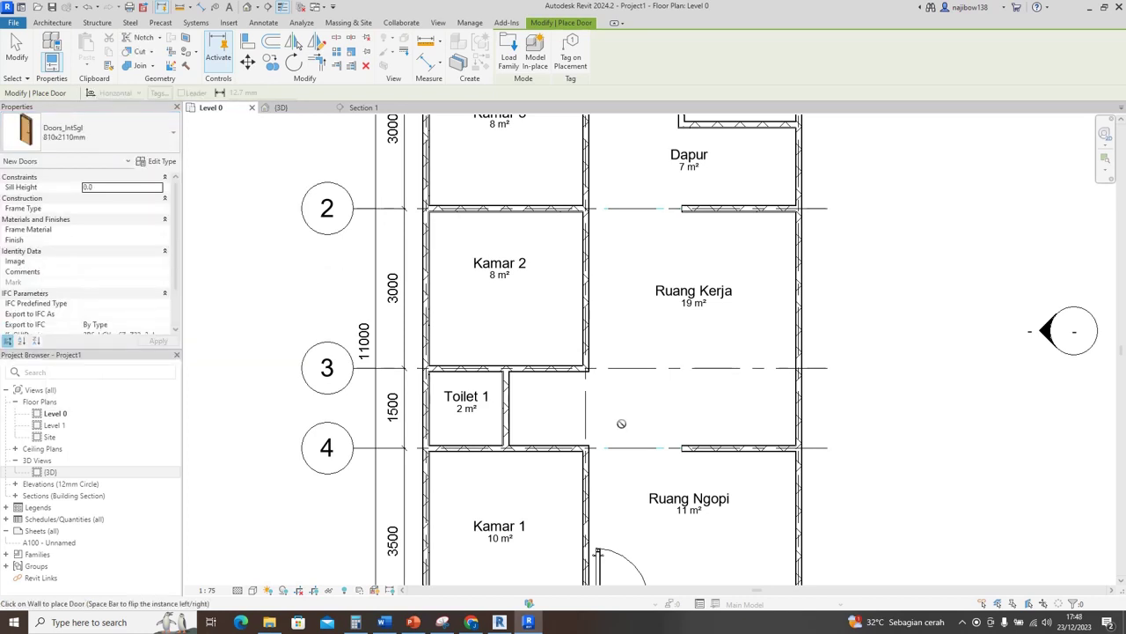
scroll(595, 391, up, 2)
scroll(596, 390, up, 3)
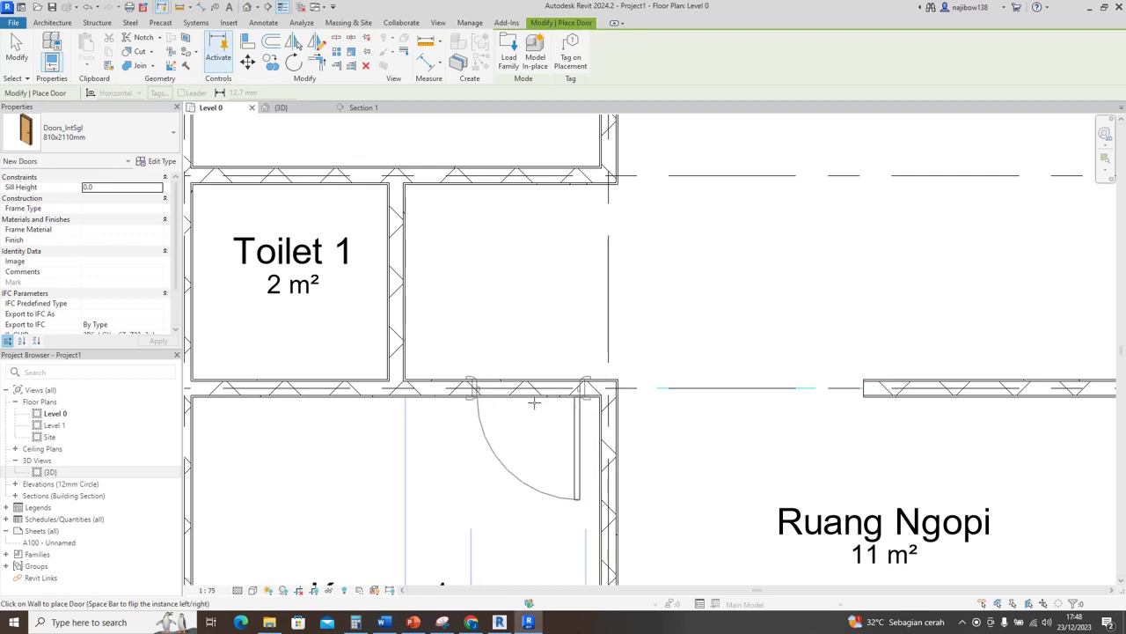
click(533, 402)
Step: Place a matching door in Kamar 2's wall on grid 3, opposite the Kamar 1 door, swinging into Kamar 2
scroll(533, 402, down, 2)
scroll(525, 308, down, 1)
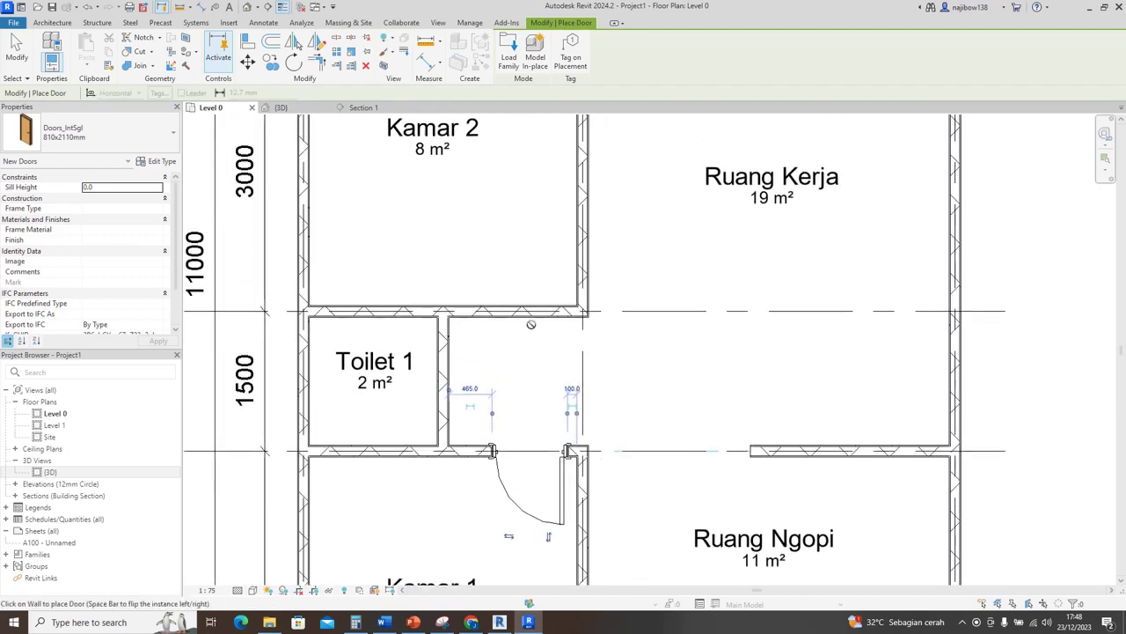
key(space)
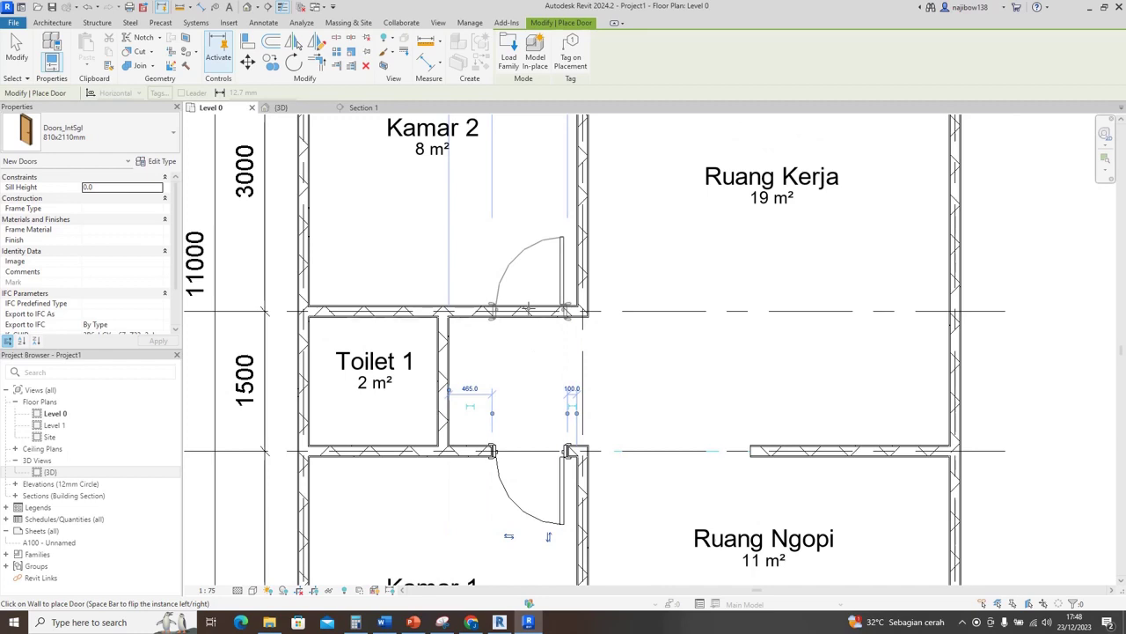
click(529, 308)
Step: Place a Doors_IntSgl 810x2110mm door in the wall between Kamar 3 and Dapur, close to grid 2, swinging into Kamar 3
middle_drag(508, 350, 518, 434)
scroll(457, 472, down, 1)
scroll(497, 357, down, 1)
scroll(524, 326, up, 3)
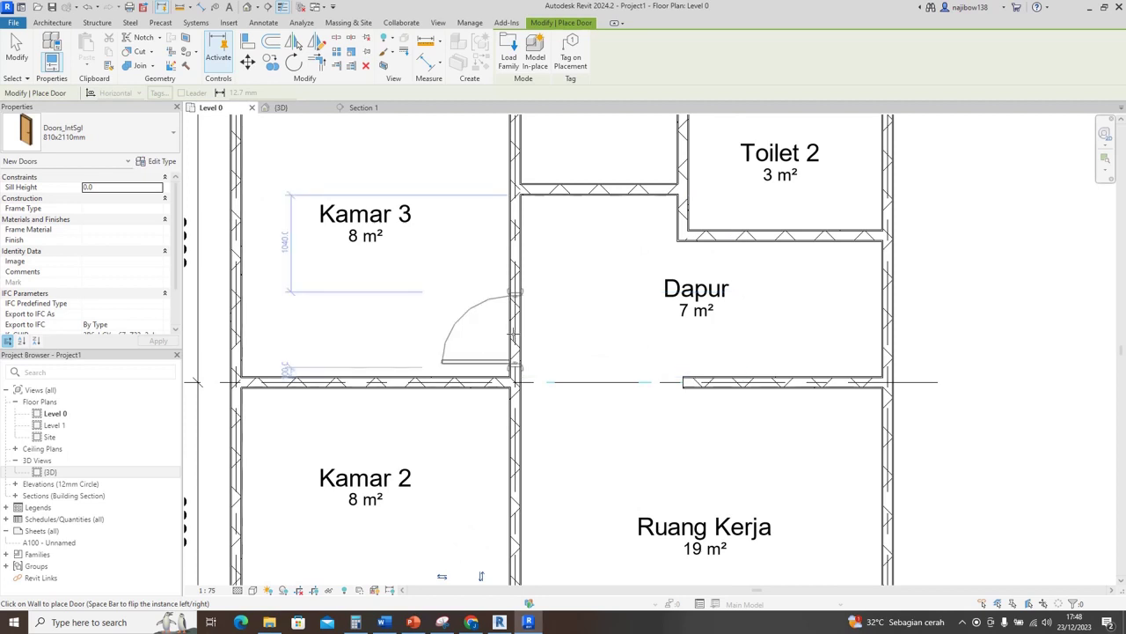
scroll(508, 335, up, 1)
scroll(507, 334, up, 2)
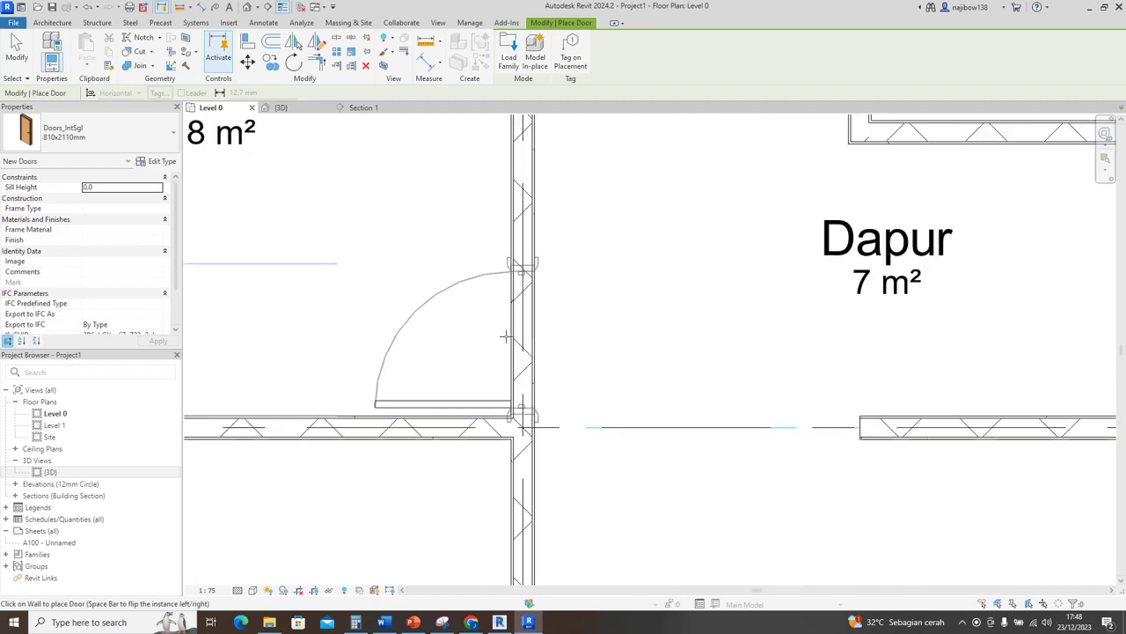
Step: Place a Doors_IntSgl 810x2110mm door in Dapur's rear wall, beside the Kamar 3 wall, flipped to hinge at that wall and swing into Dapur
scroll(507, 334, down, 3)
scroll(515, 431, up, 3)
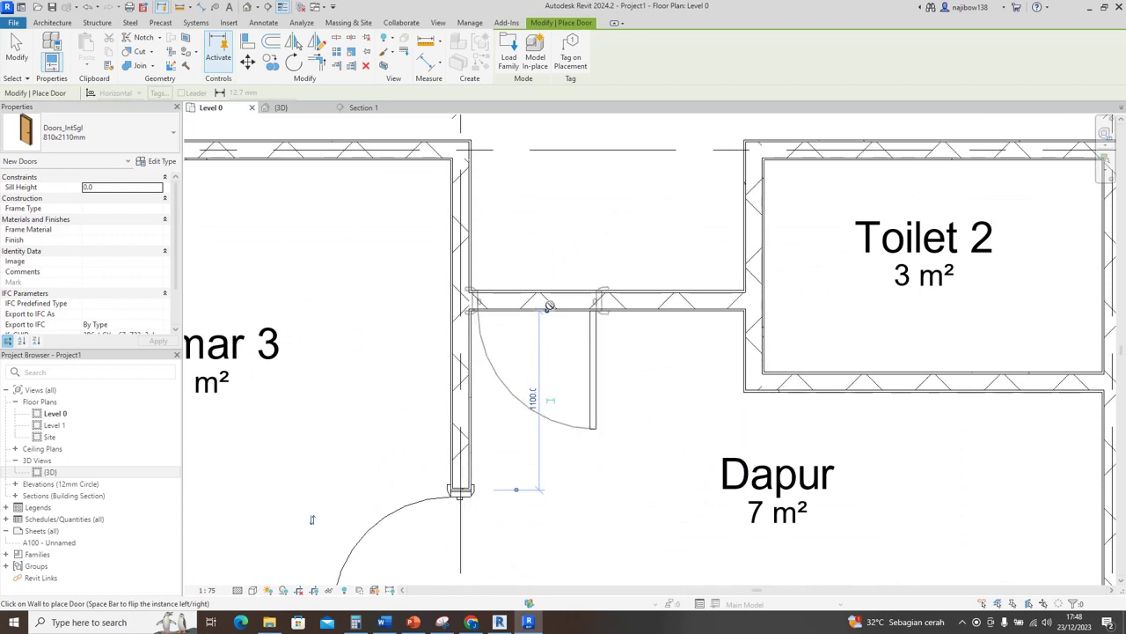
key(space)
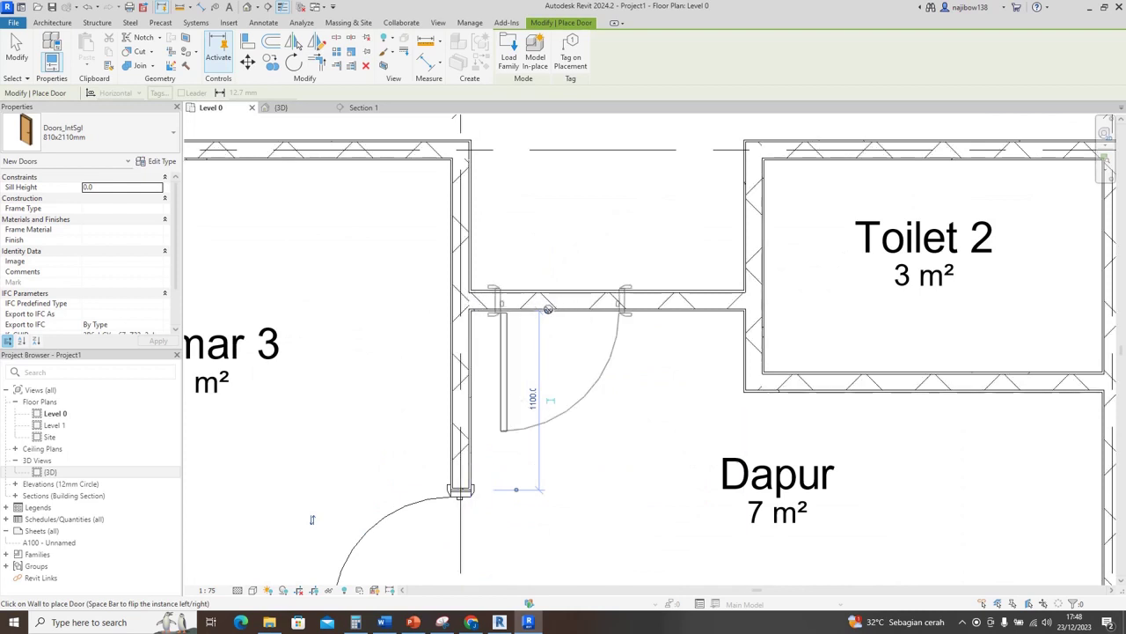
scroll(546, 310, up, 2)
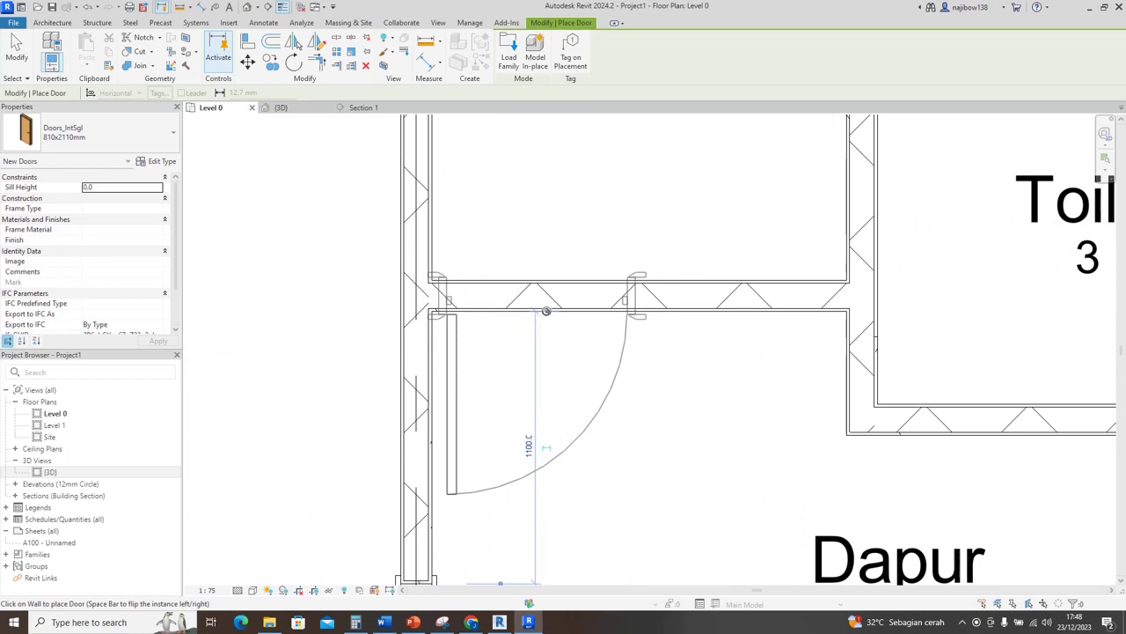
scroll(558, 314, down, 2)
middle_drag(614, 336, 431, 334)
scroll(369, 314, up, 1)
scroll(369, 314, up, 1)
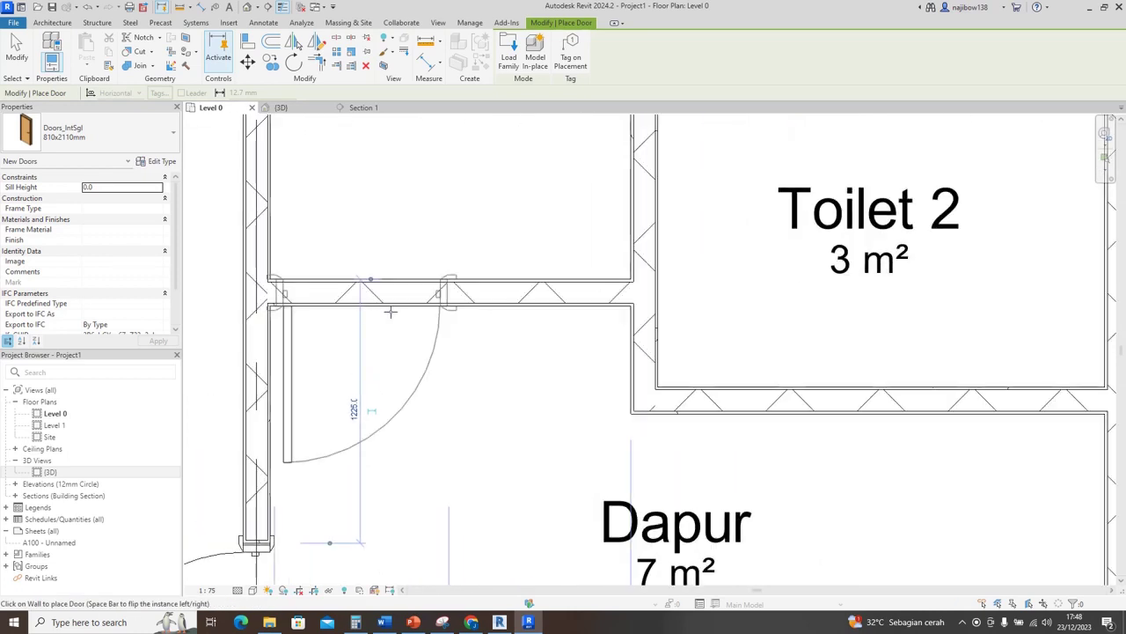
click(391, 311)
Step: Place a Doors_IntSgl 810x2110mm door in the wall between Toilet 2 and Dapur, near the outer wall, swinging into Toilet 2
scroll(703, 380, down, 2)
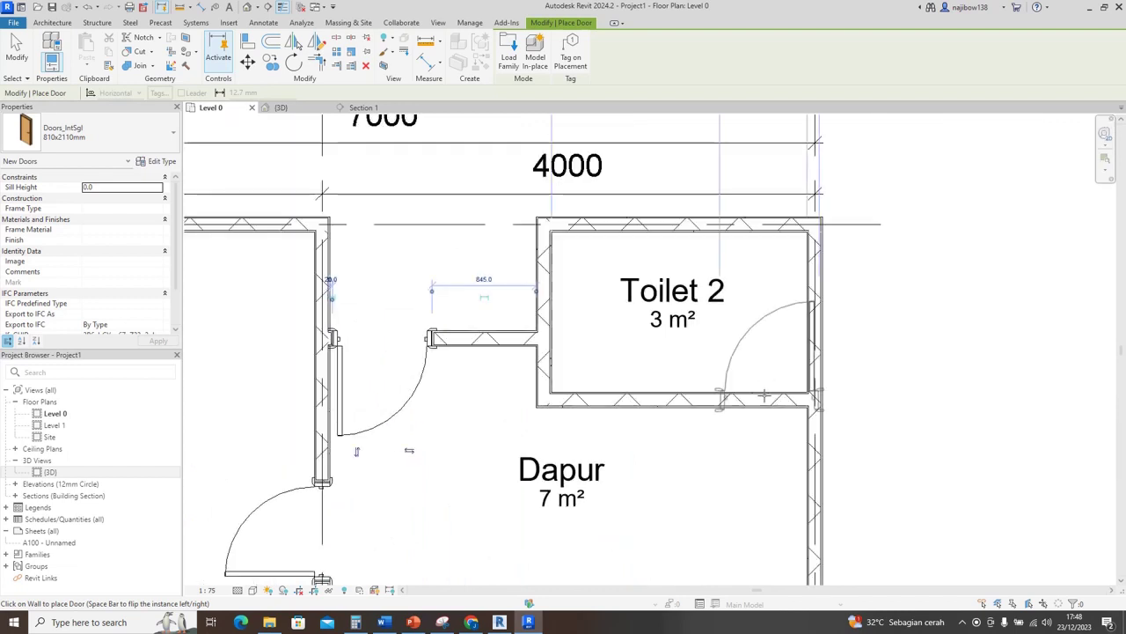
scroll(741, 392, up, 1)
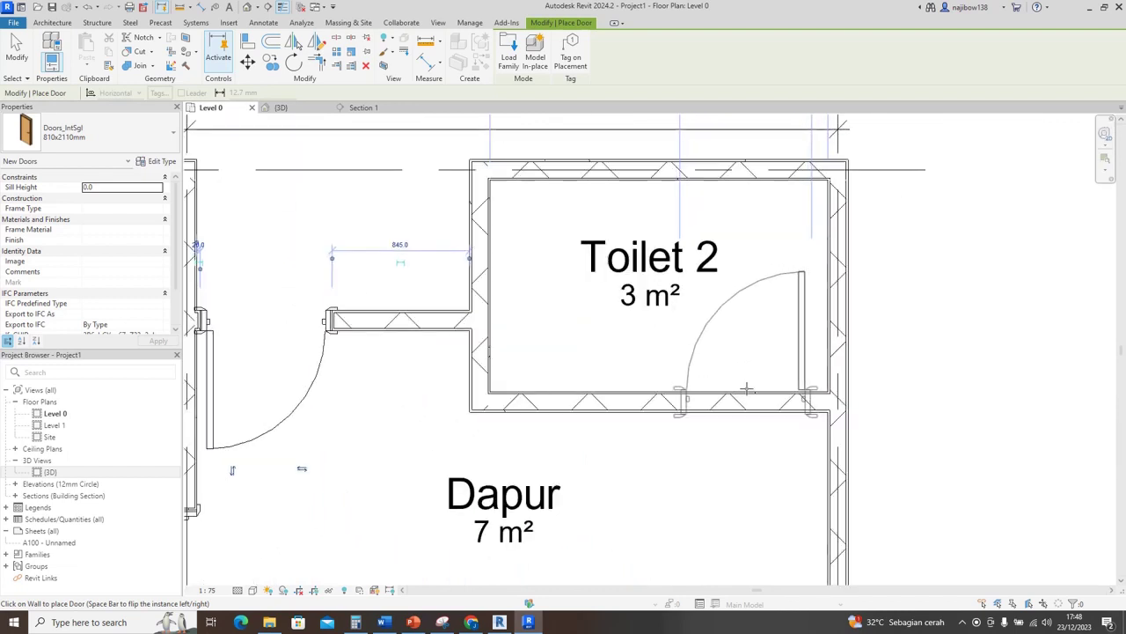
click(749, 388)
key(Escape)
key(Escape)
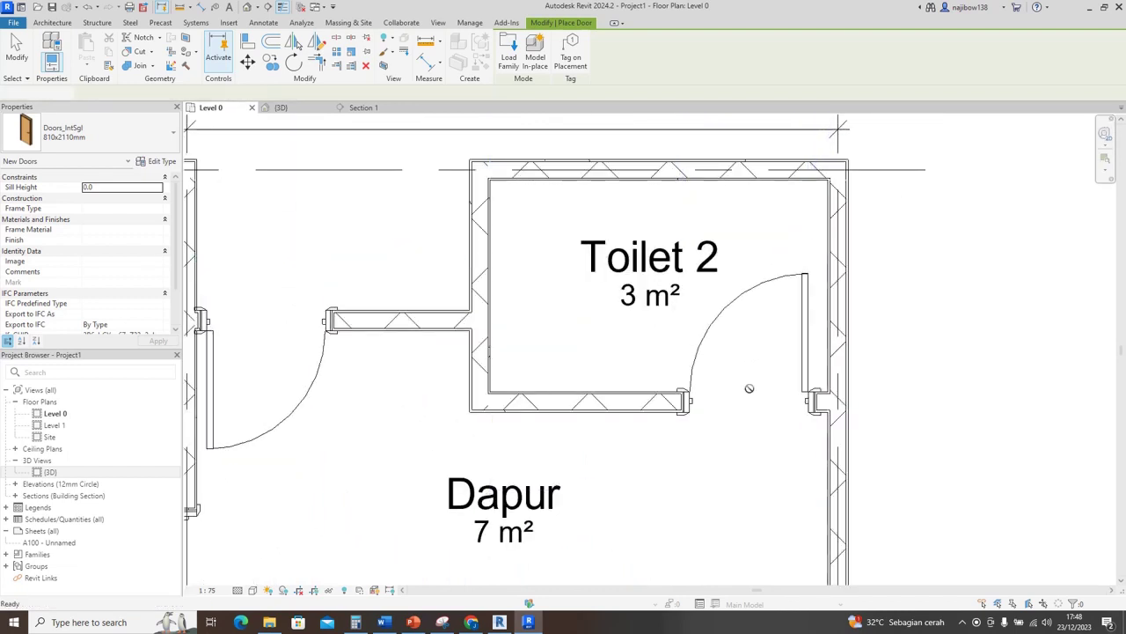
click(718, 323)
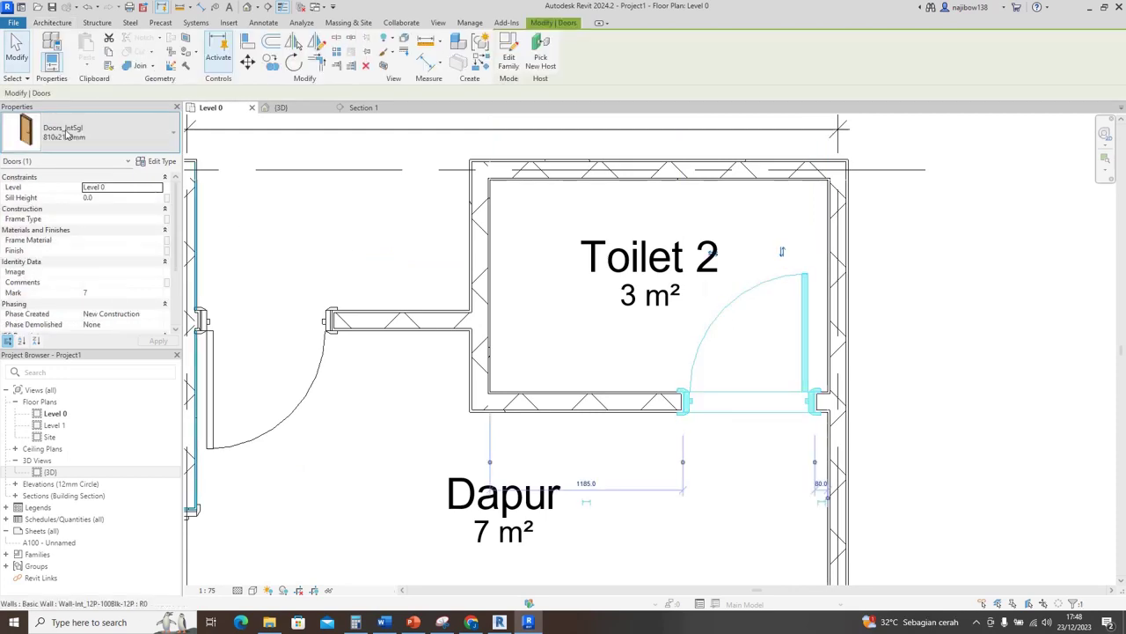
click(97, 132)
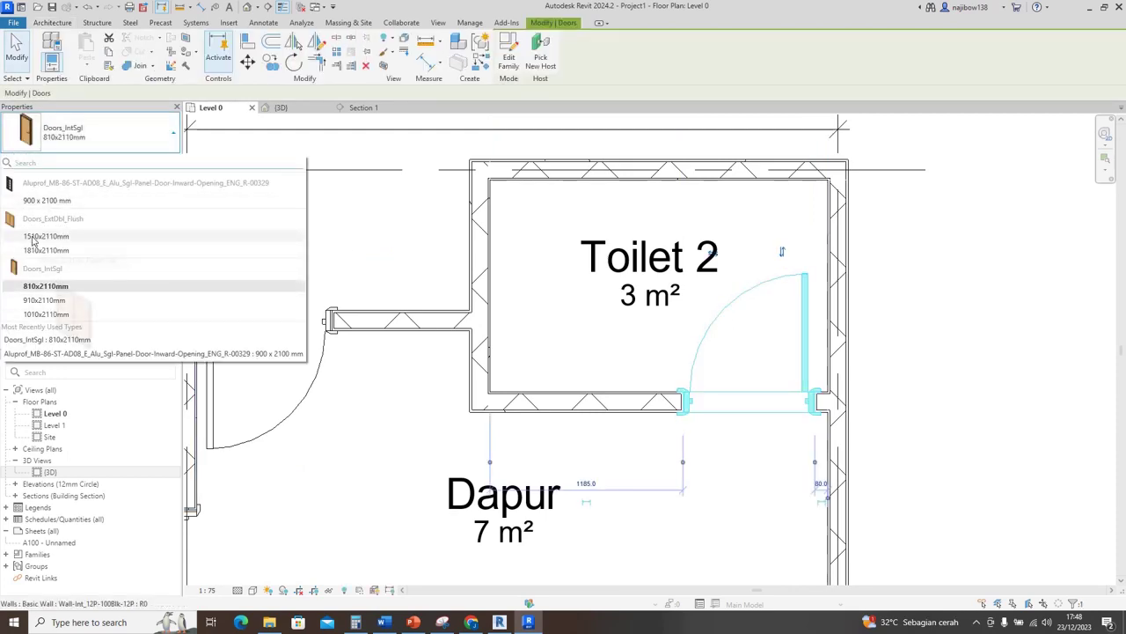
key(Escape)
key(Escape)
scroll(605, 362, down, 5)
scroll(528, 415, up, 1)
middle_drag(537, 412, 577, 240)
scroll(577, 241, up, 1)
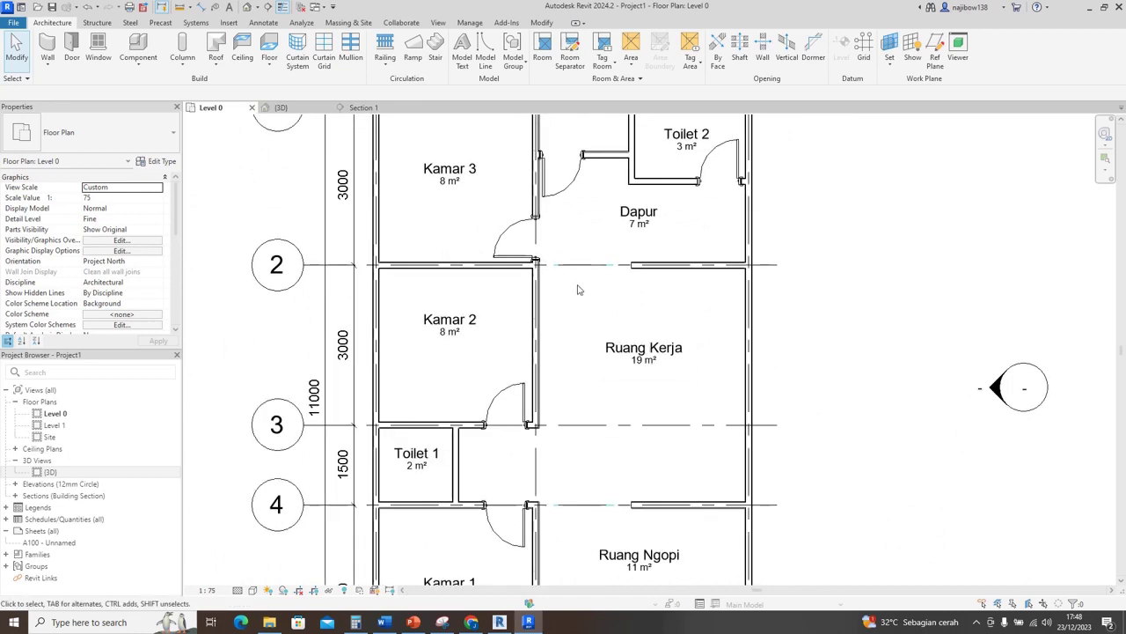
middle_drag(578, 285, 555, 427)
scroll(558, 346, up, 4)
middle_drag(560, 349, 457, 364)
scroll(749, 268, up, 3)
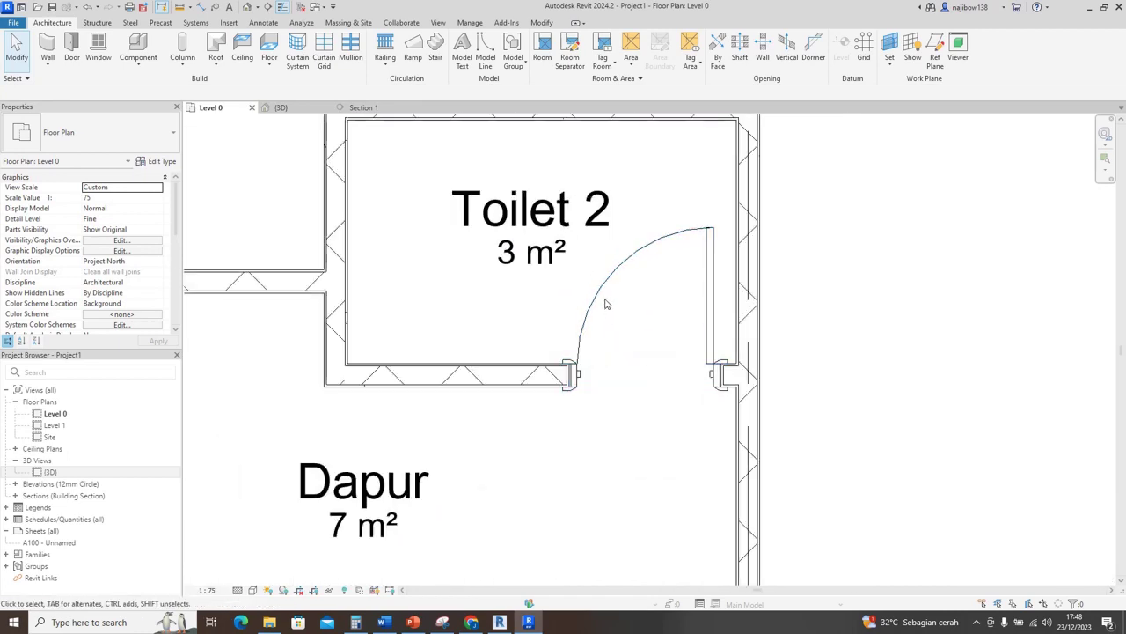
click(729, 284)
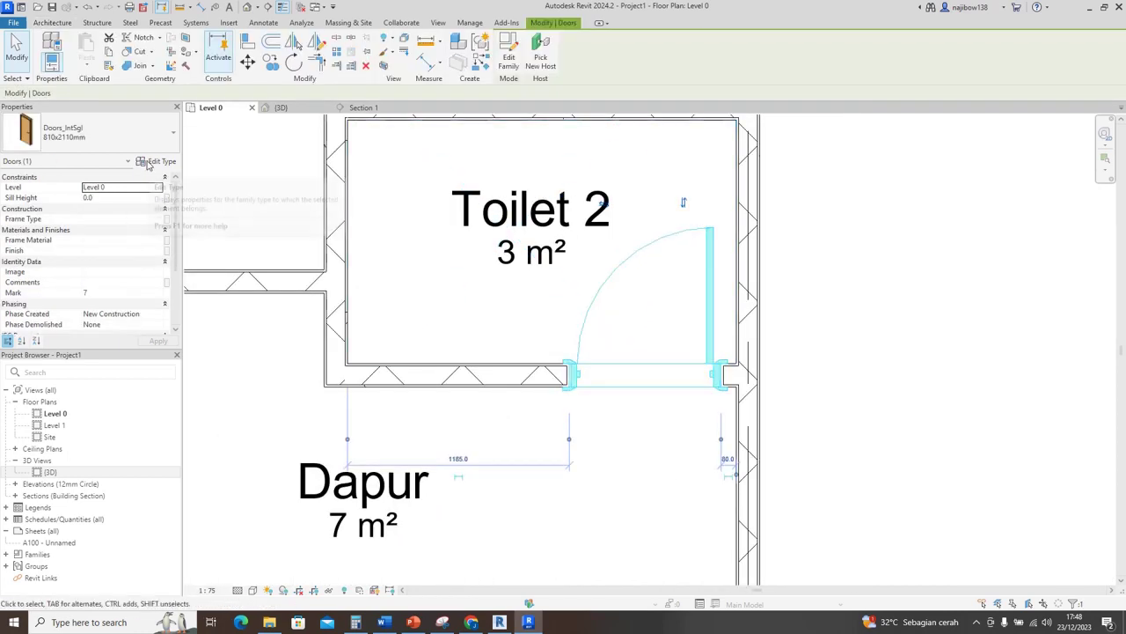
click(616, 348)
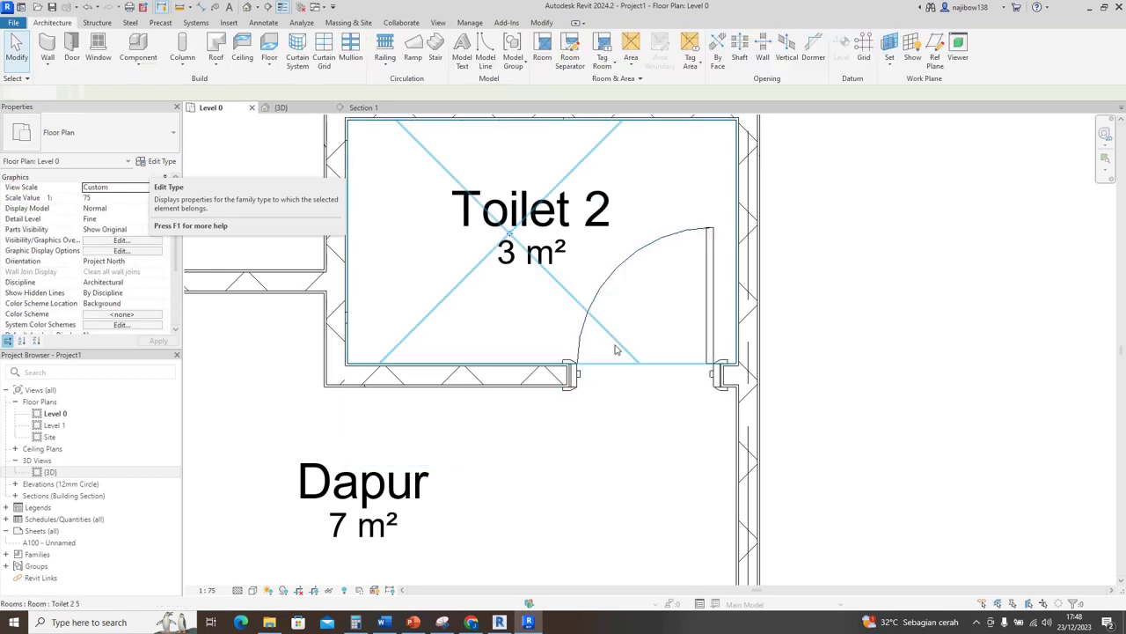
Step: Duplicate the Toilet 2 door's type under the name Pintu Toilet
click(597, 297)
middle_drag(579, 318, 609, 319)
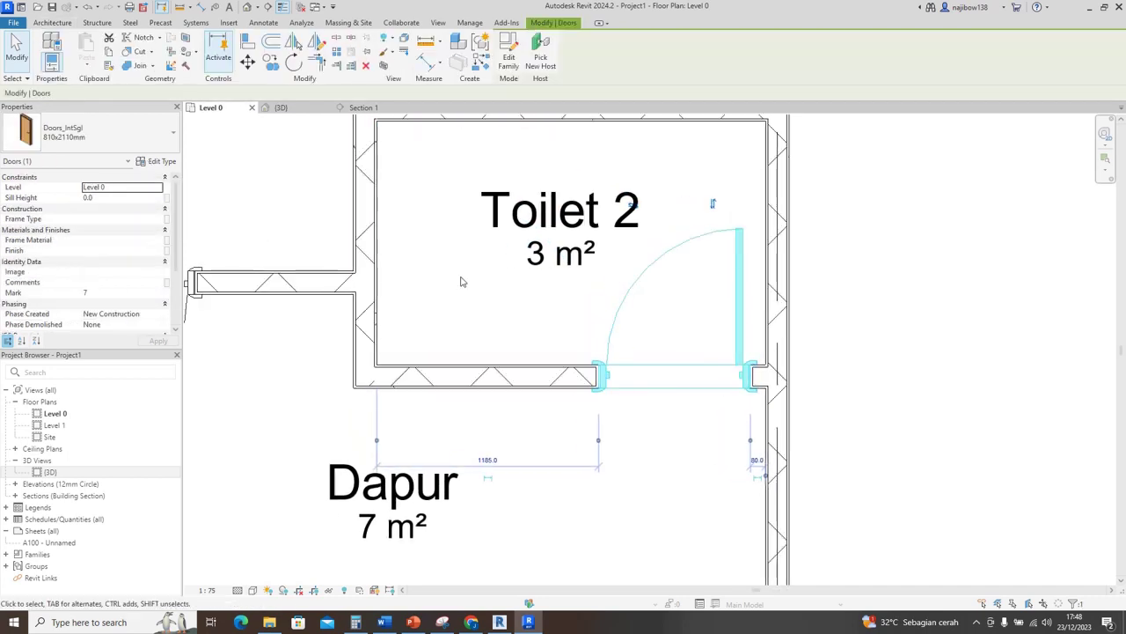
click(154, 162)
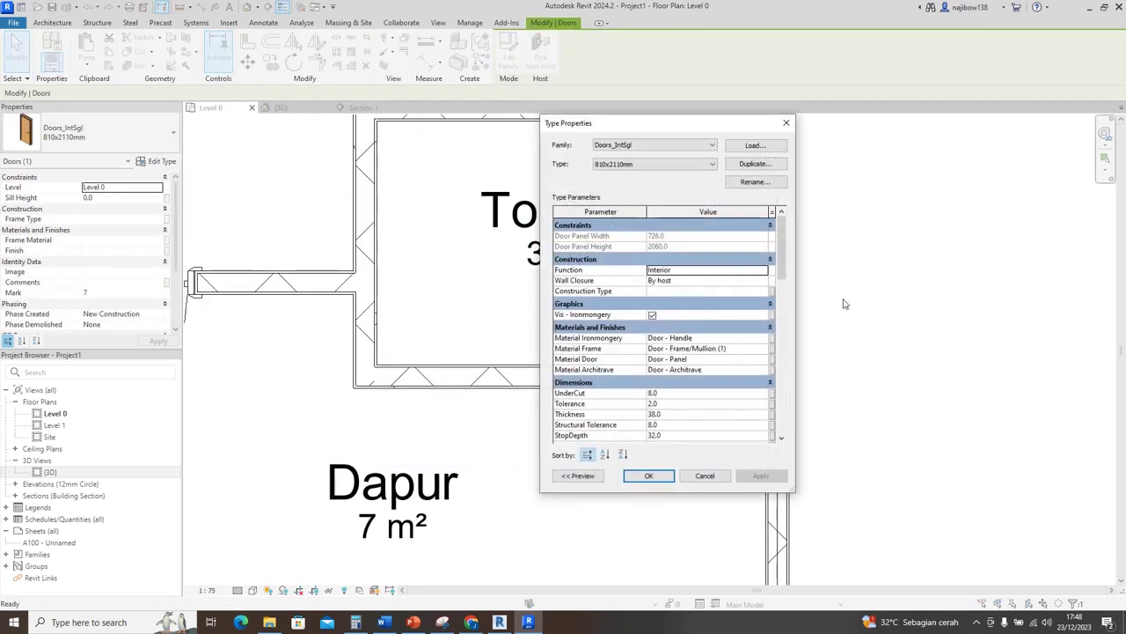
click(753, 164)
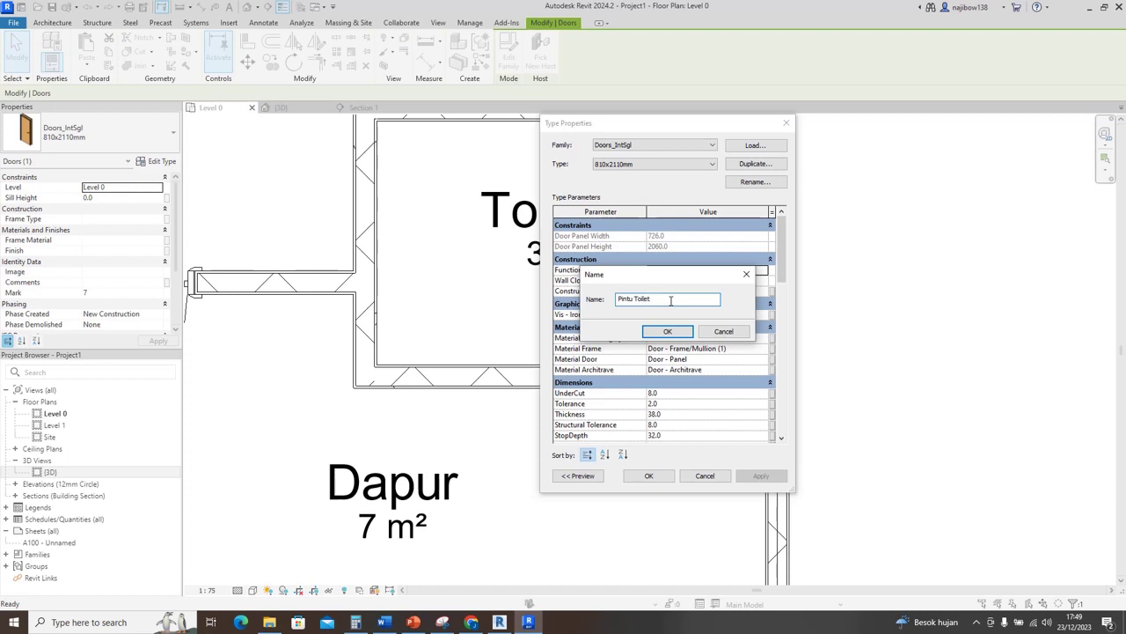
click(668, 331)
Step: Set the Pintu Toilet type's Rough Width to 700 and Rough Height to 2000, and apply the type changes
scroll(679, 313, down, 5)
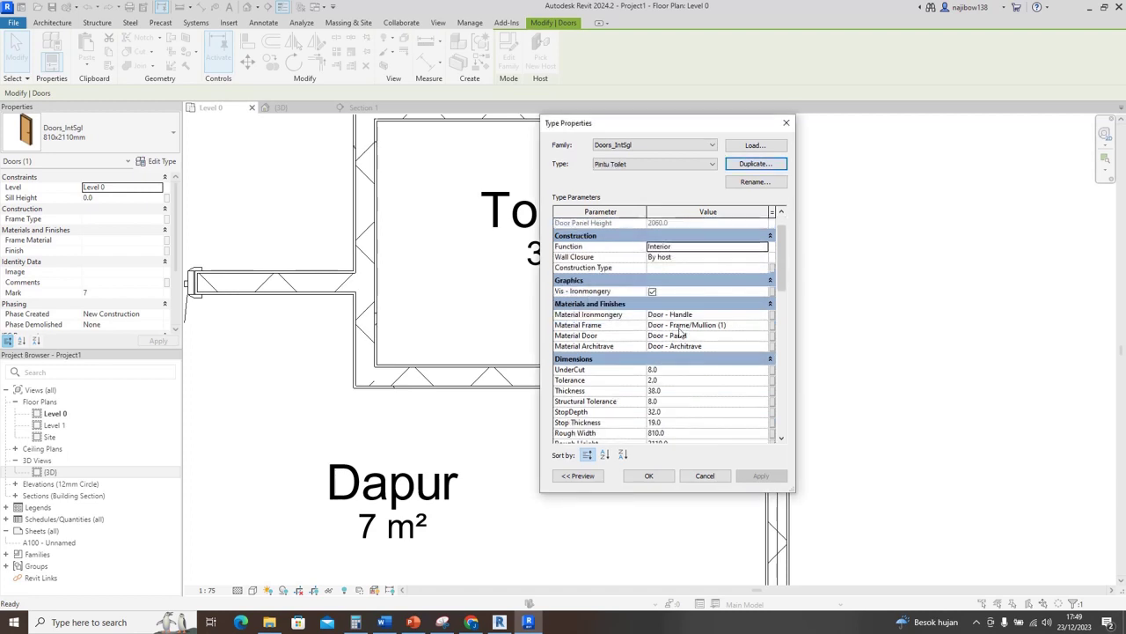
drag(618, 128, 874, 132)
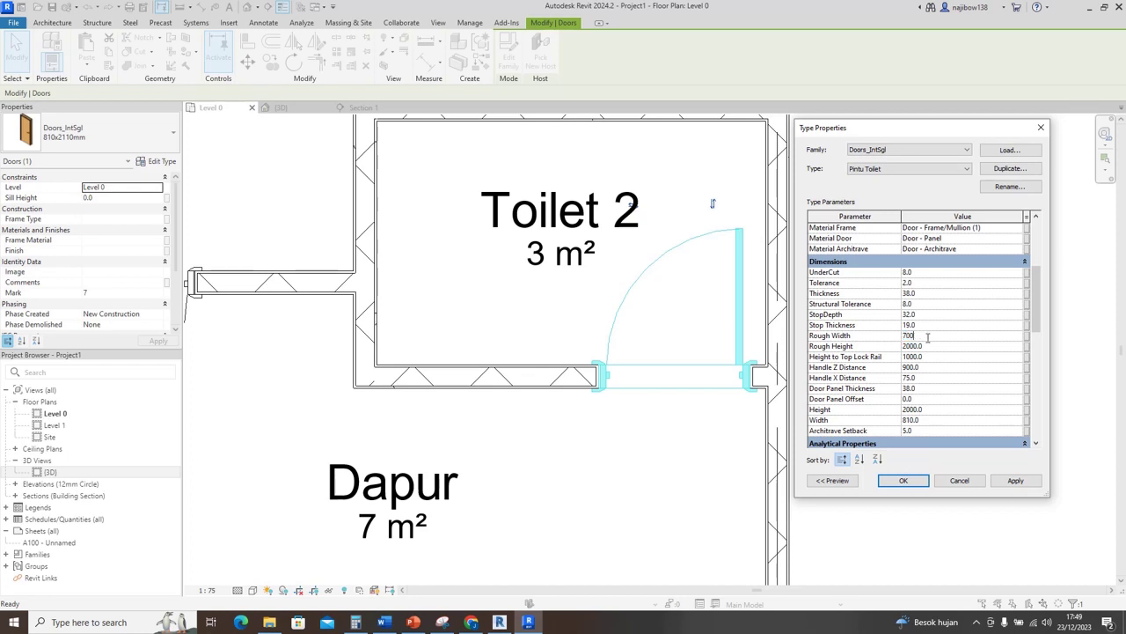
click(902, 481)
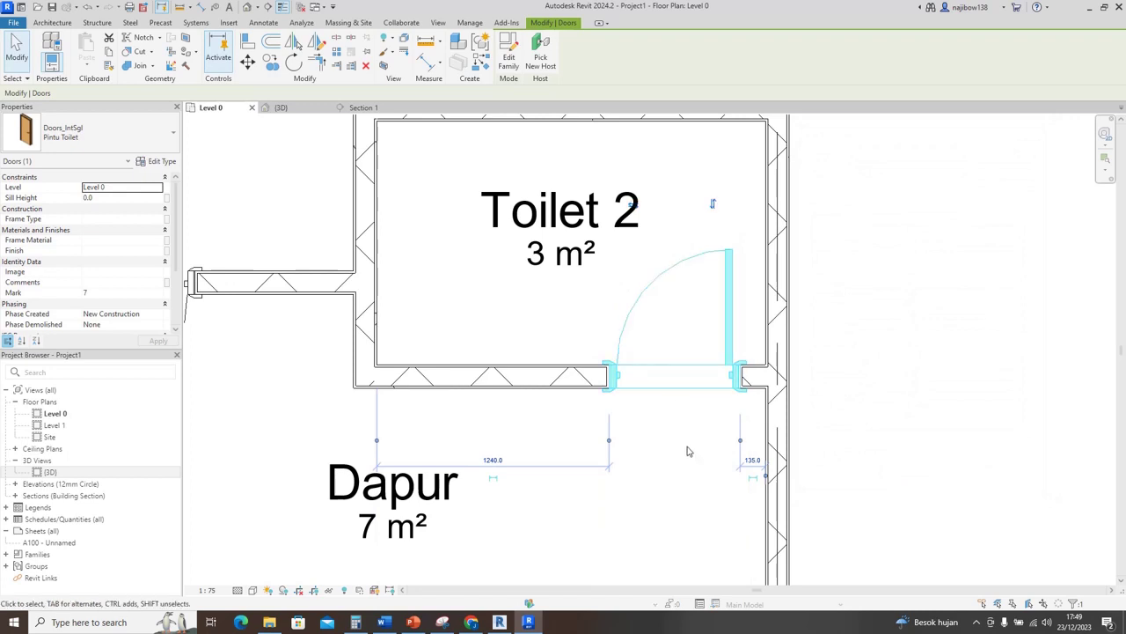
Step: Nudge the Toilet 2 door along its wall closer to the outer wall on grid C
click(708, 425)
click(729, 328)
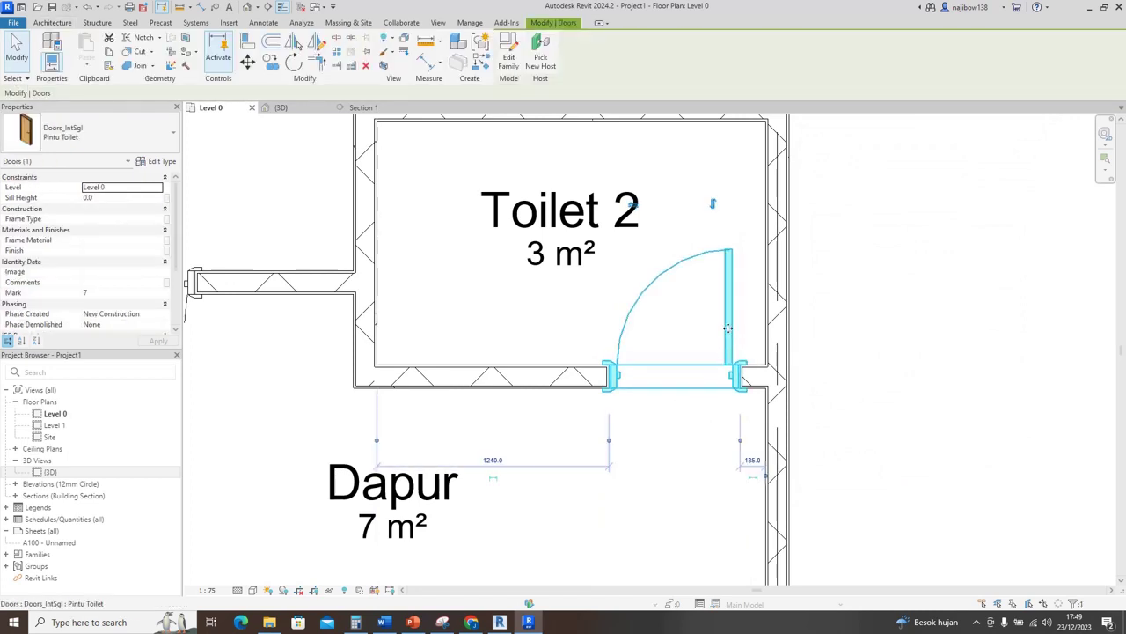
key(Right)
key(Right)
key(Right)
key(Right)
key(Right)
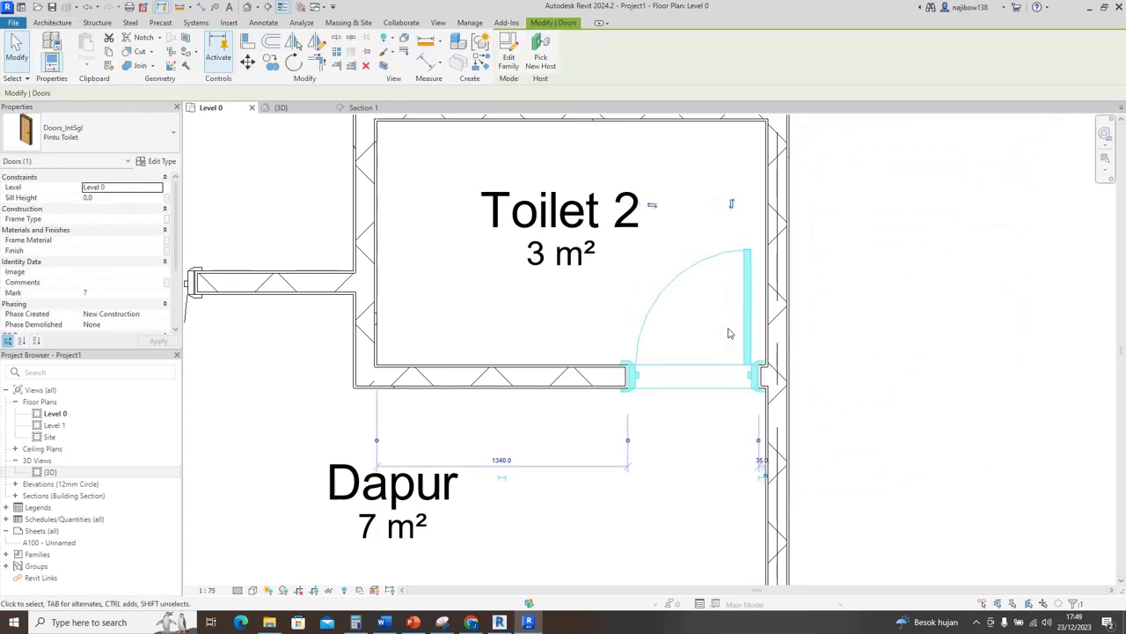
key(Left)
scroll(729, 332, down, 3)
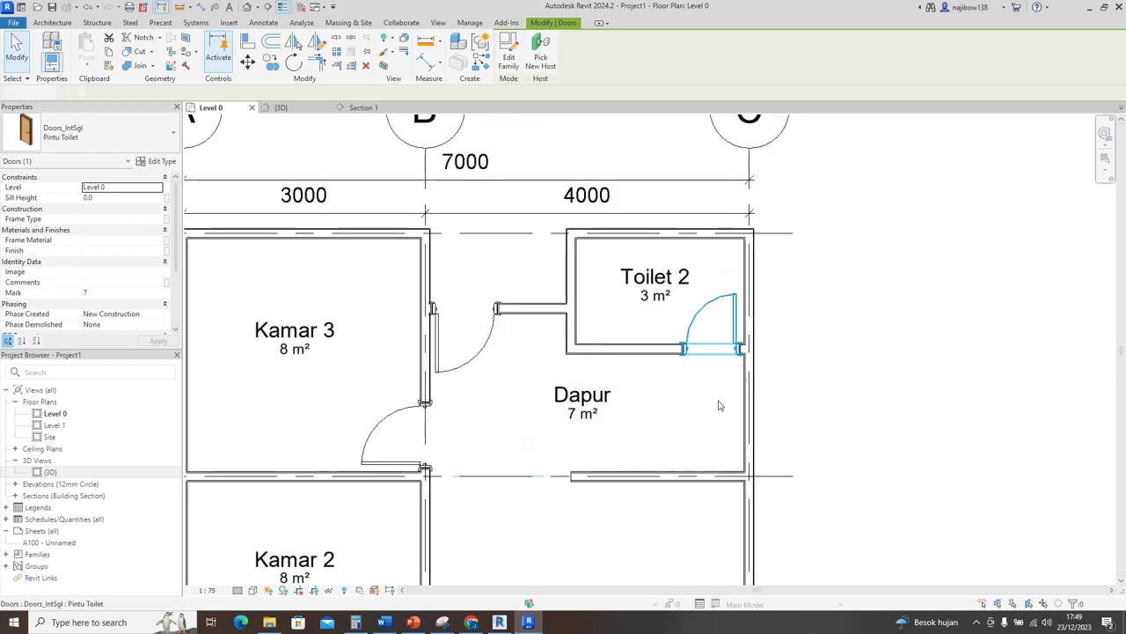
click(717, 409)
Step: Place a Pintu Toilet door in Toilet 1's wall facing the corridor, about 100 mm from the grid 3 wall, swinging into Toilet 1
scroll(709, 433, down, 1)
middle_drag(707, 437, 746, 159)
scroll(746, 158, down, 1)
scroll(542, 466, up, 2)
middle_drag(592, 411, 568, 284)
scroll(569, 285, down, 1)
middle_drag(655, 476, 627, 330)
scroll(626, 330, down, 1)
middle_drag(303, 405, 357, 458)
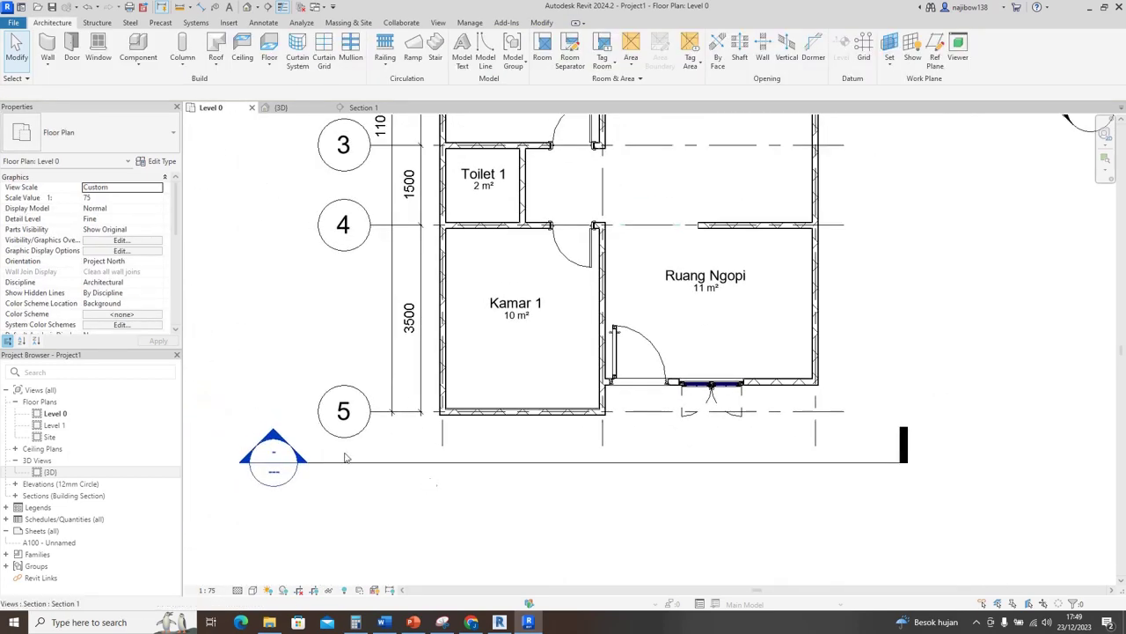
middle_drag(542, 318, 505, 466)
scroll(460, 342, up, 2)
scroll(528, 396, up, 1)
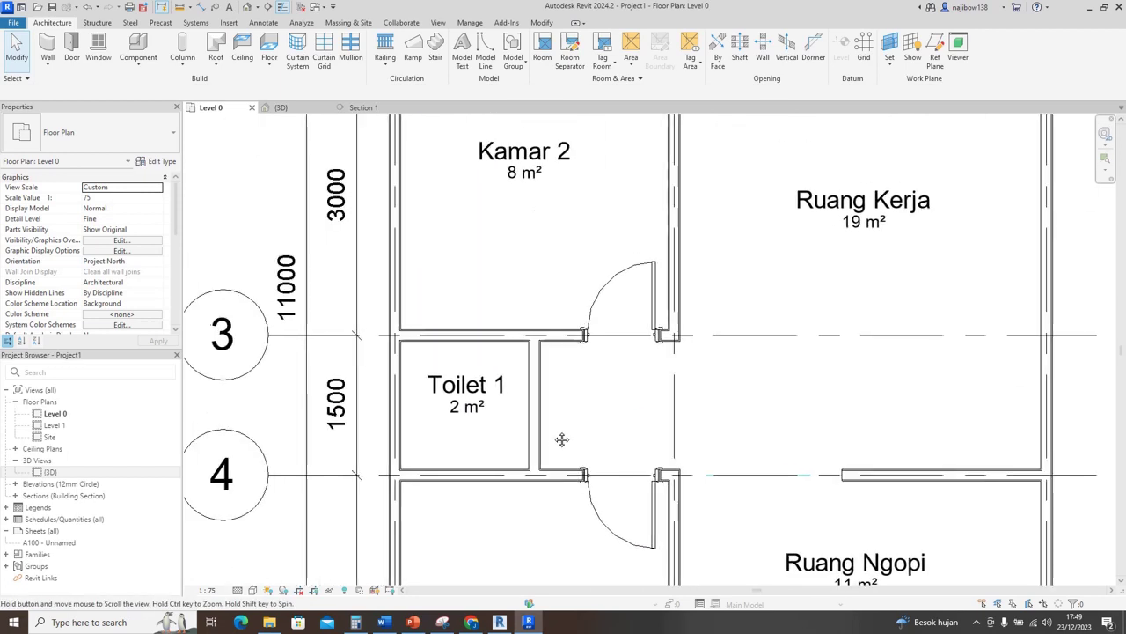
click(70, 46)
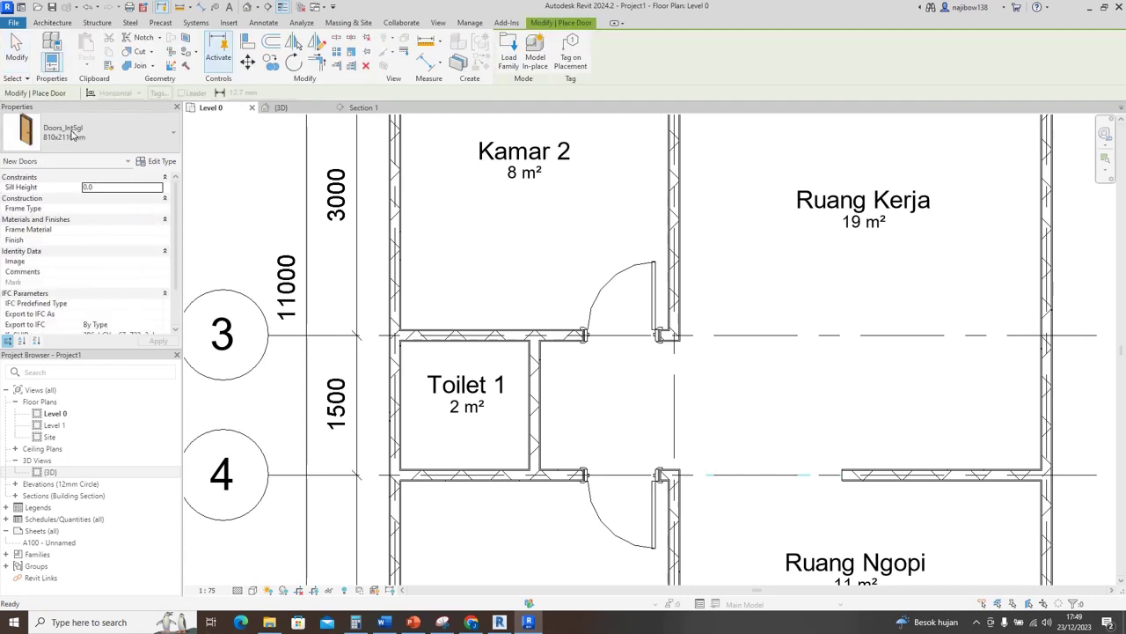
click(74, 133)
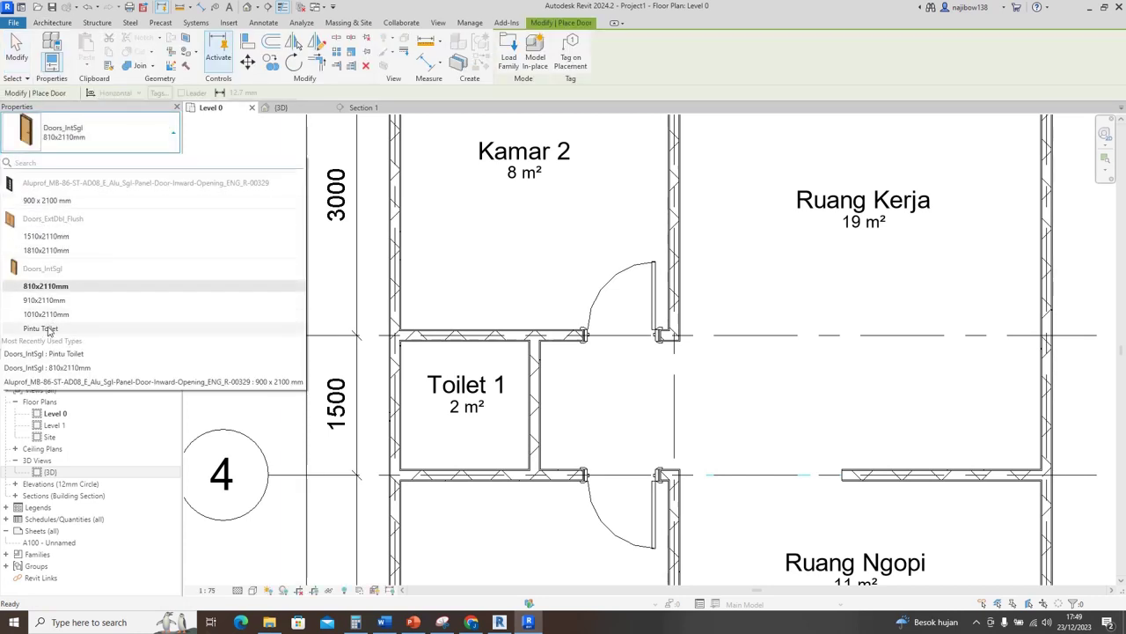
click(40, 328)
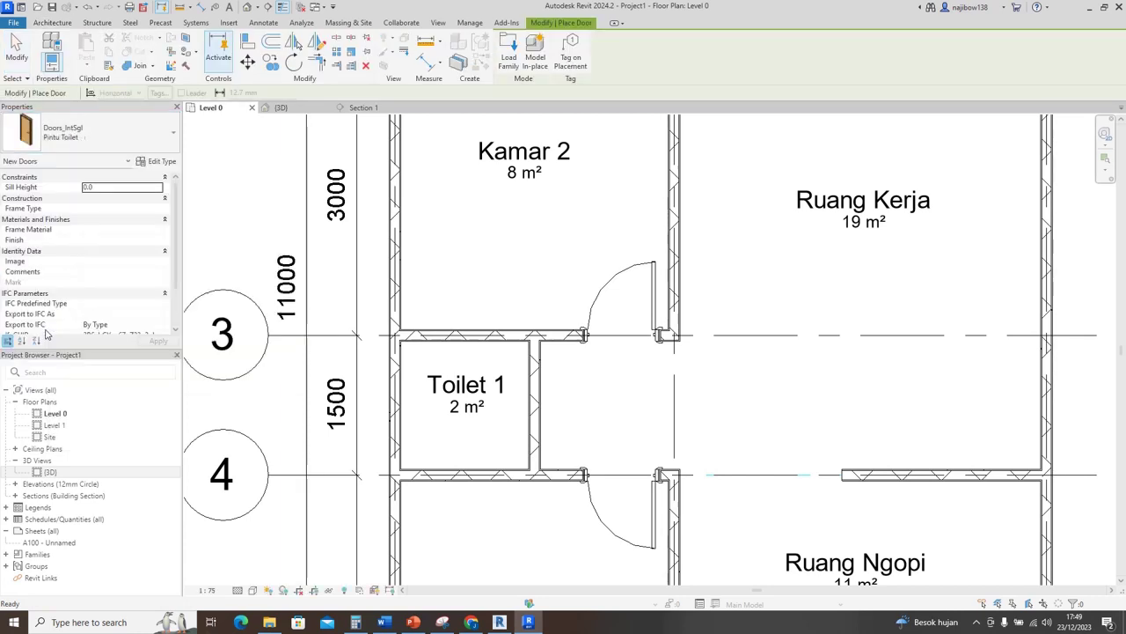
scroll(511, 424, up, 2)
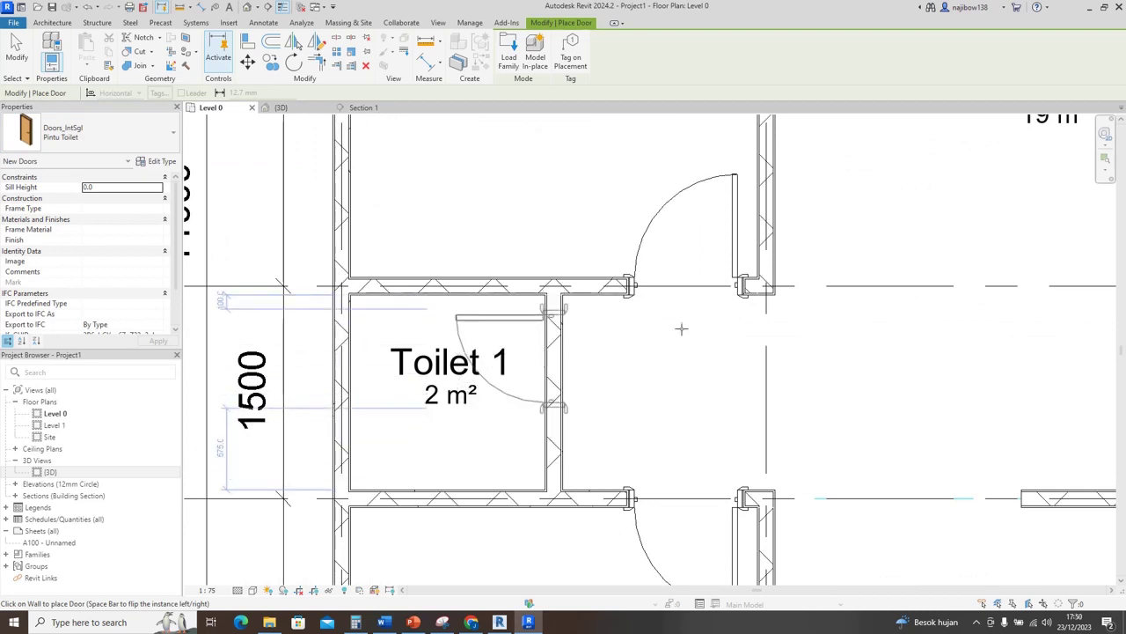
key(Escape)
key(Escape)
scroll(572, 371, down, 2)
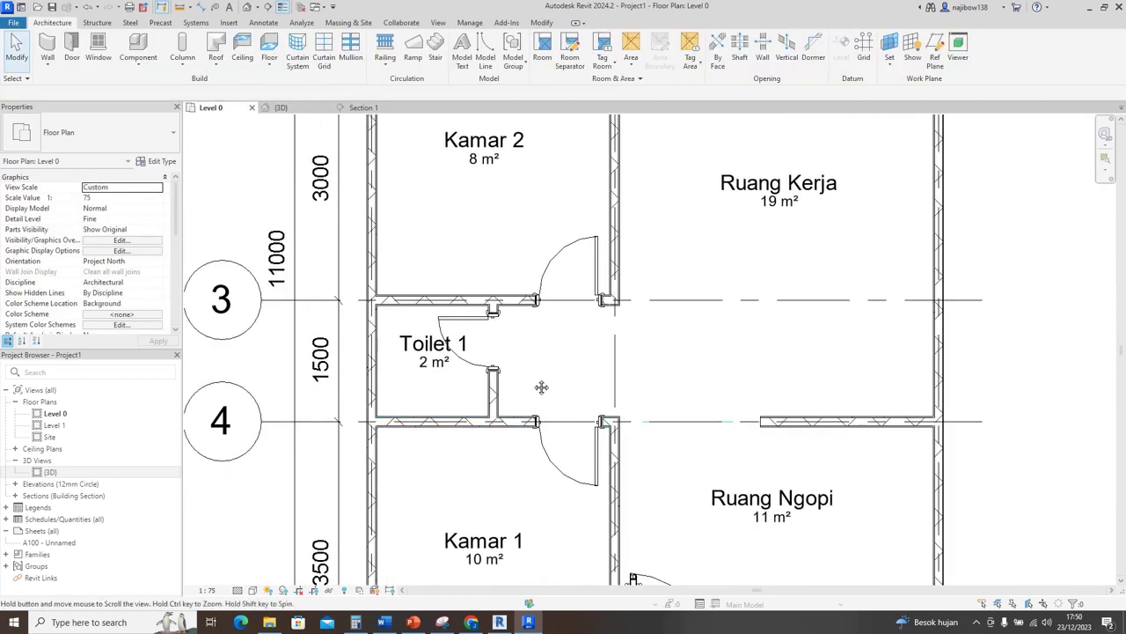
Step: Draw a section line through the corridor beside Toilet 1, from Kamar 1 to Kamar 2, looking toward the toilet door
scroll(541, 387, up, 3)
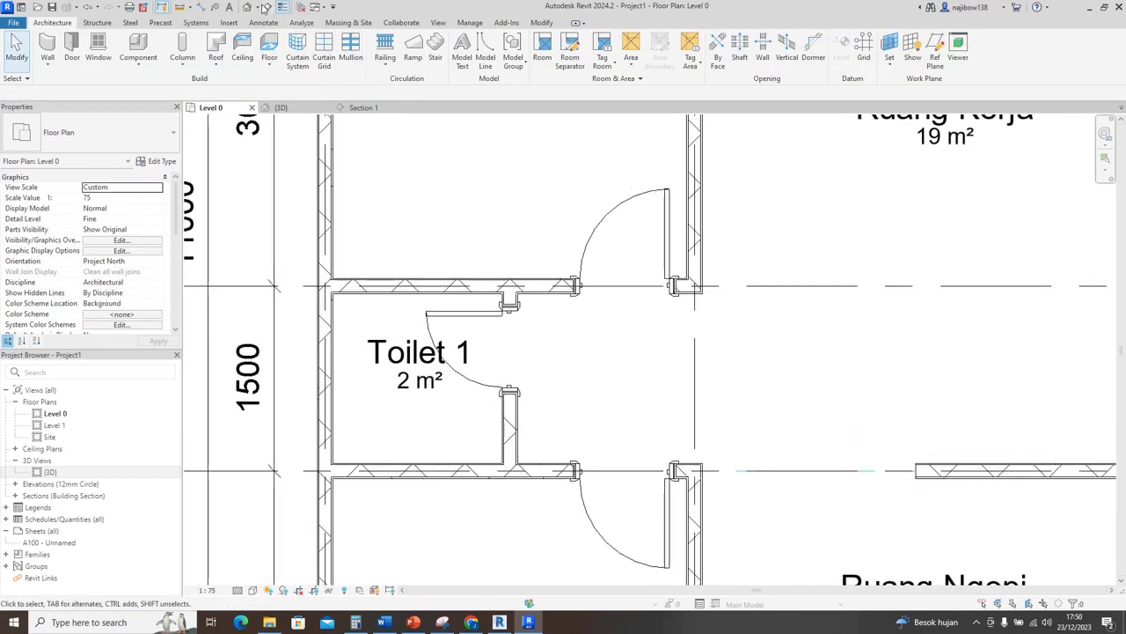
click(265, 7)
scroll(544, 248, down, 1)
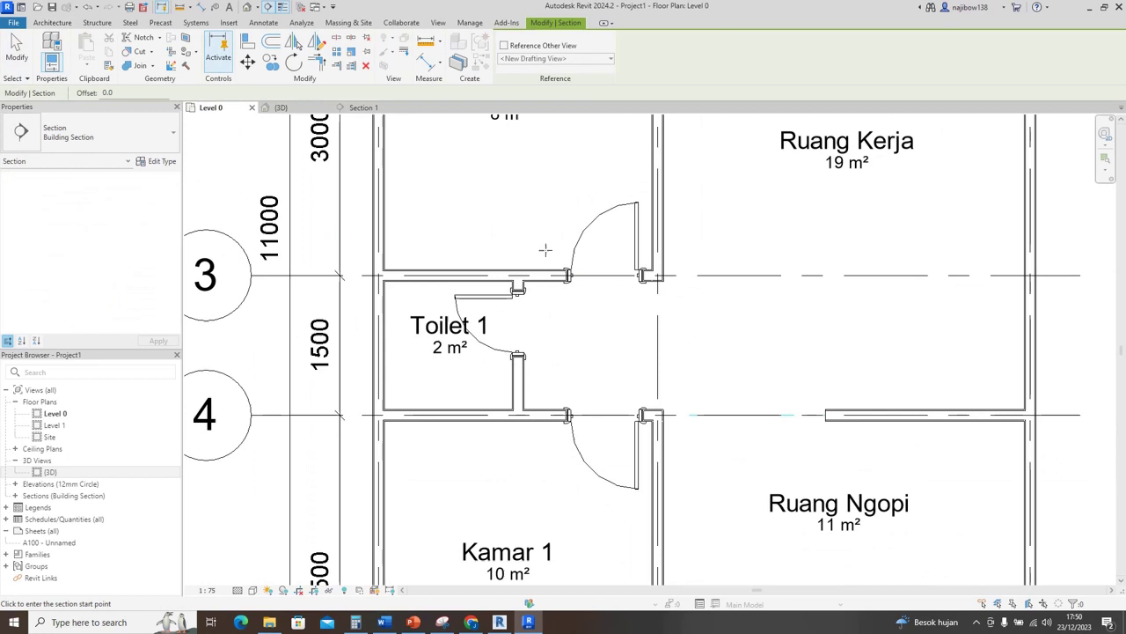
click(547, 464)
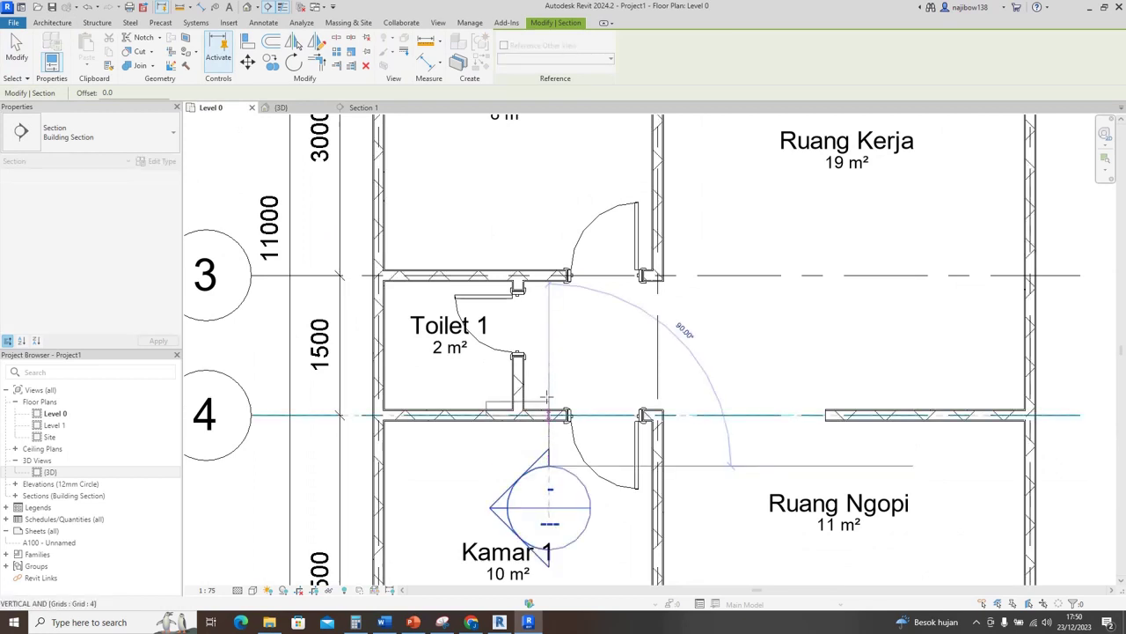
click(547, 225)
Step: Shorten the new section's view depth so that its far boundary lies inside Toilet 1
scroll(547, 224, down, 1)
scroll(370, 335, up, 1)
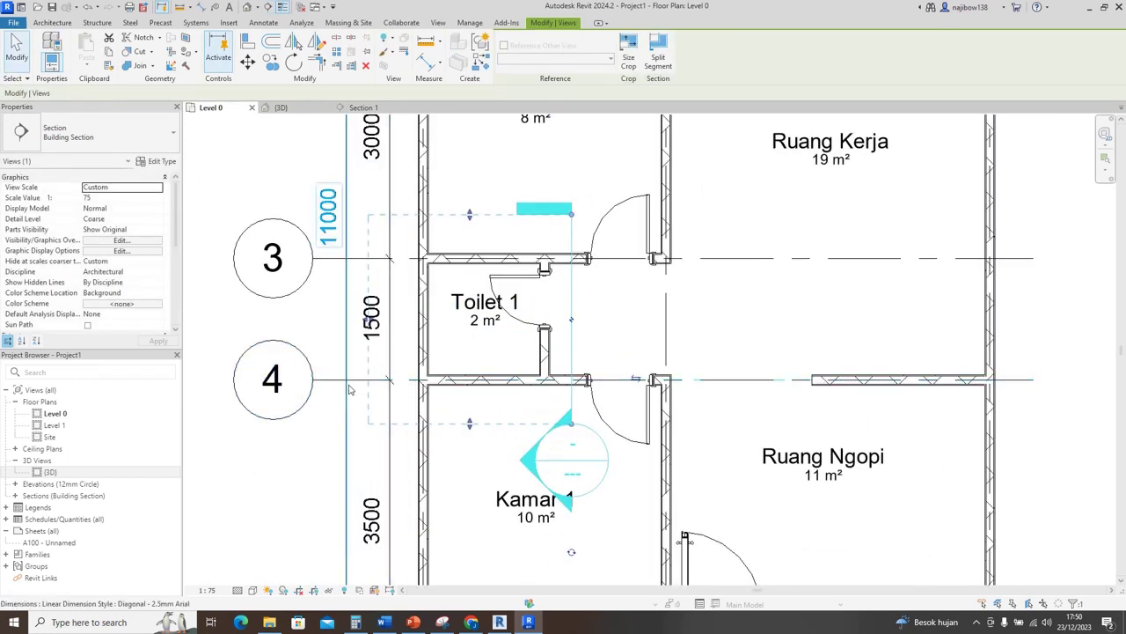
drag(369, 334, 480, 328)
drag(451, 327, 447, 328)
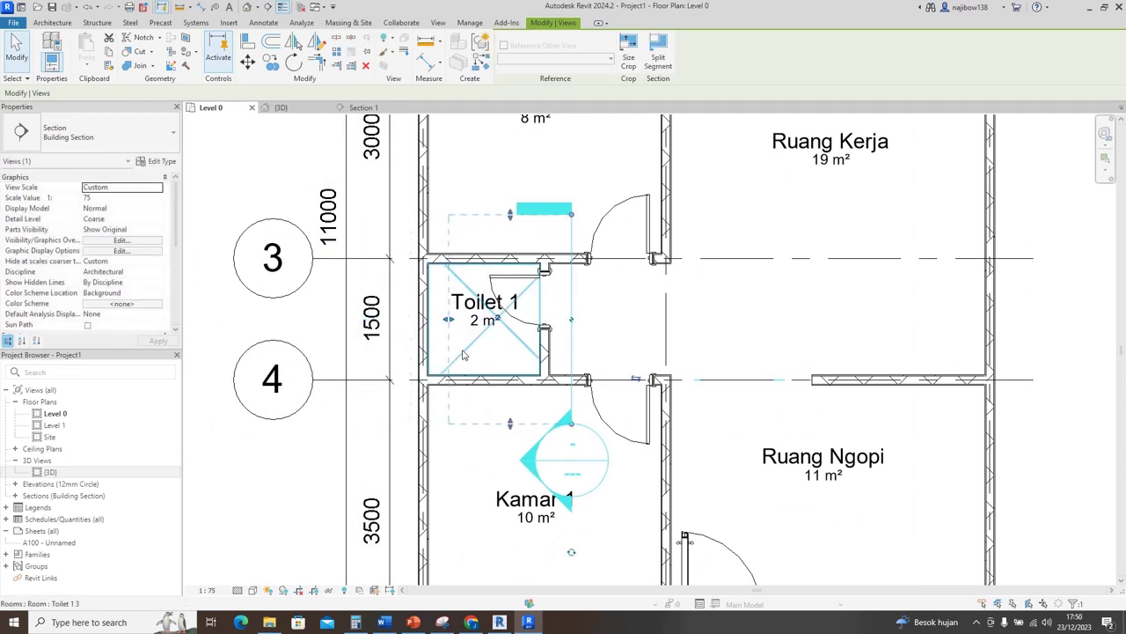
Step: Open the new section's view and examine the Toilet 1 door in elevation
scroll(616, 347, up, 1)
right_click(568, 342)
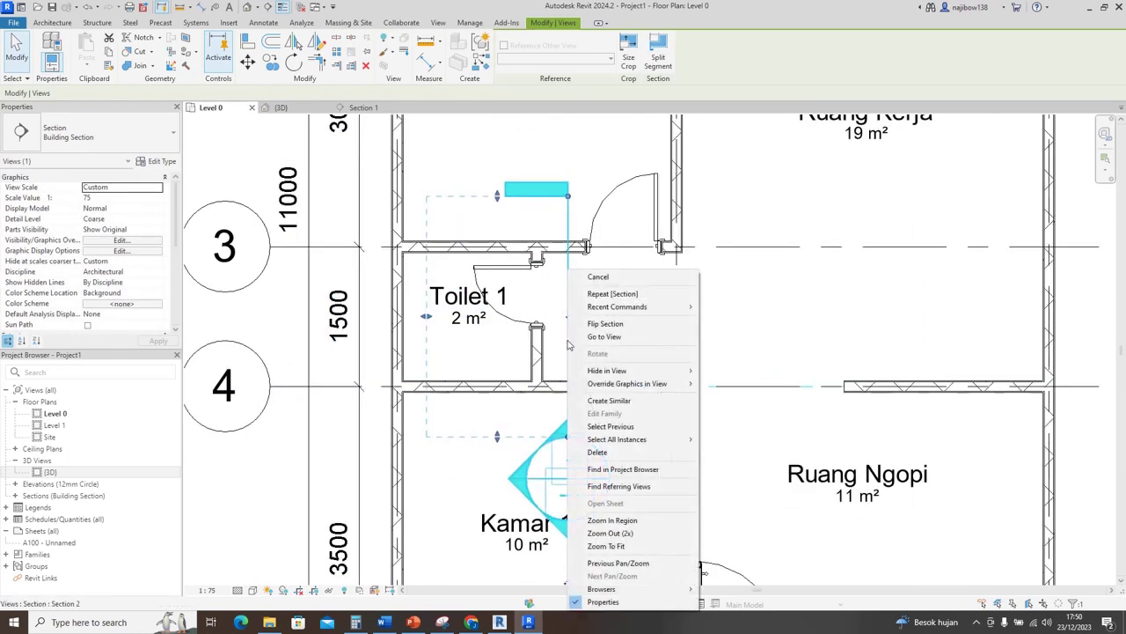
click(603, 337)
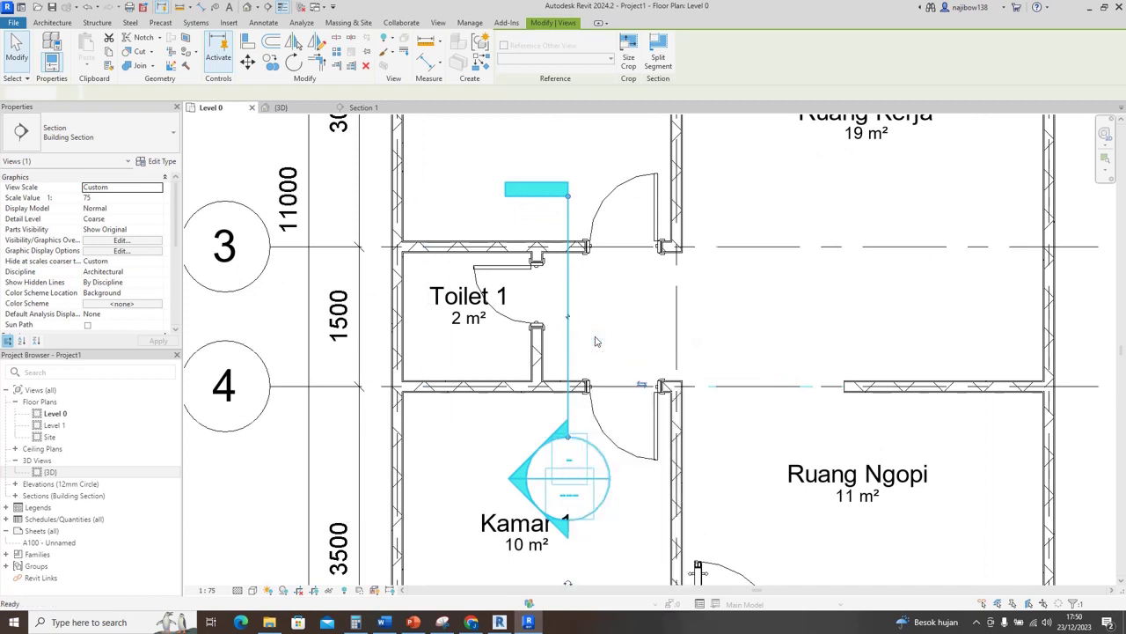
scroll(774, 464, up, 4)
middle_drag(775, 464, 790, 443)
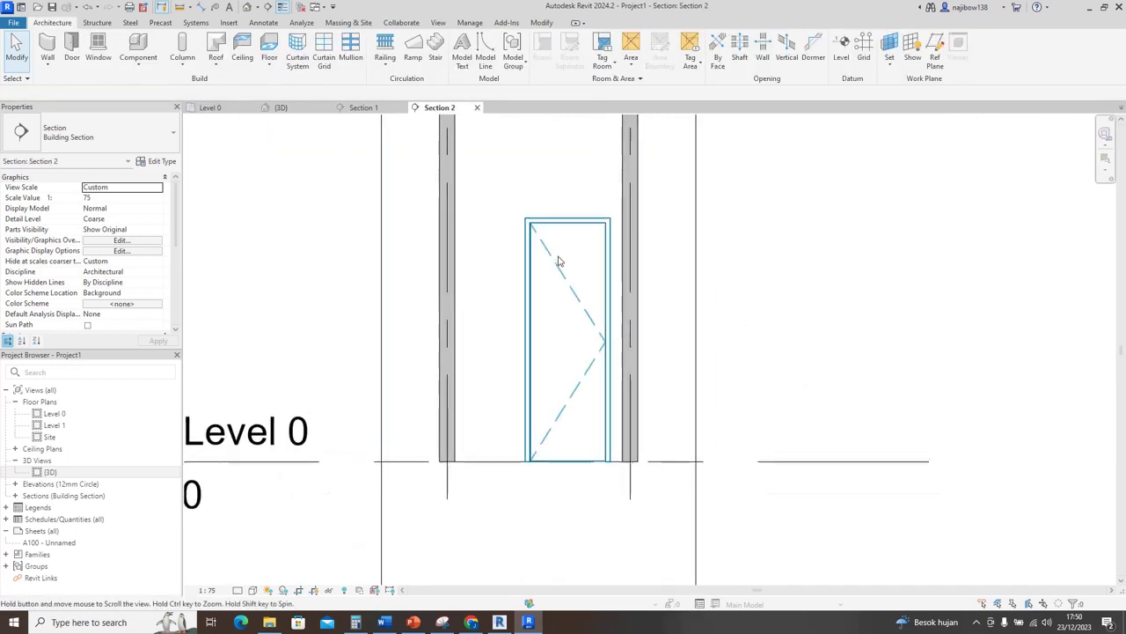
middle_drag(550, 261, 589, 350)
scroll(590, 350, down, 3)
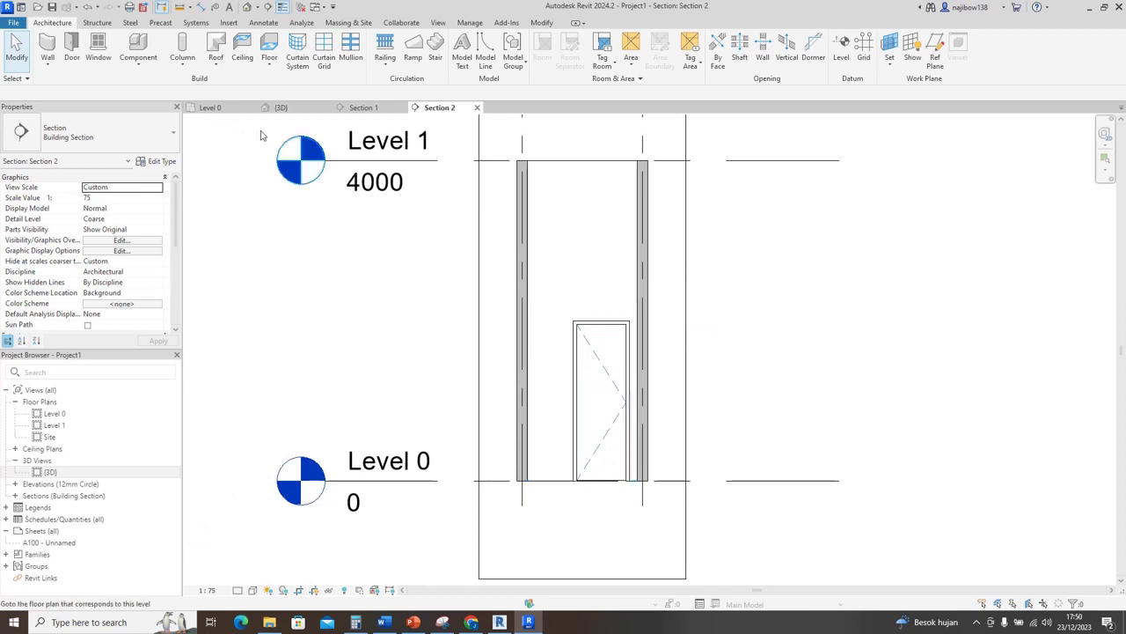
Step: Return to the Level 0 plan and check the Toilet 1 door against the section line
click(211, 107)
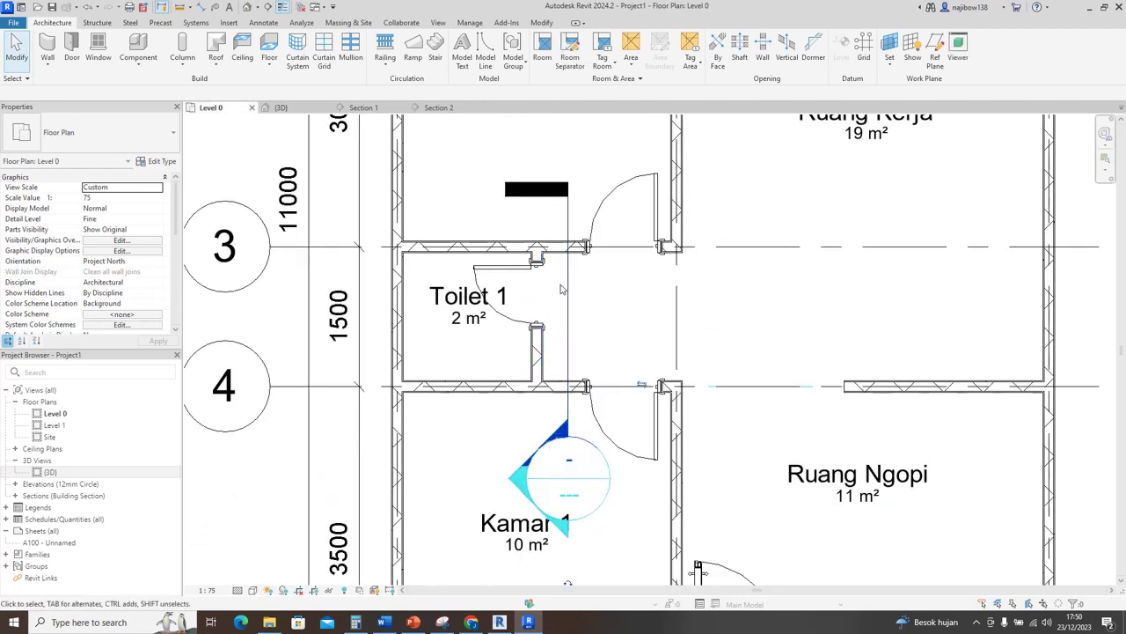
scroll(562, 289, up, 2)
scroll(468, 289, down, 1)
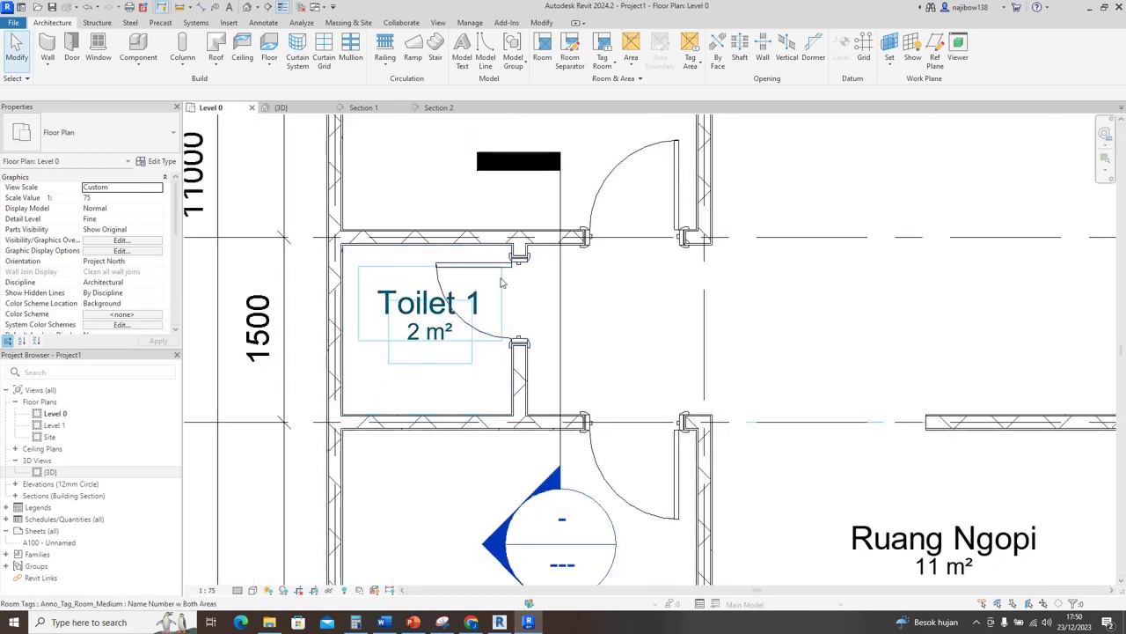
scroll(501, 283, down, 2)
middle_drag(585, 295, 551, 299)
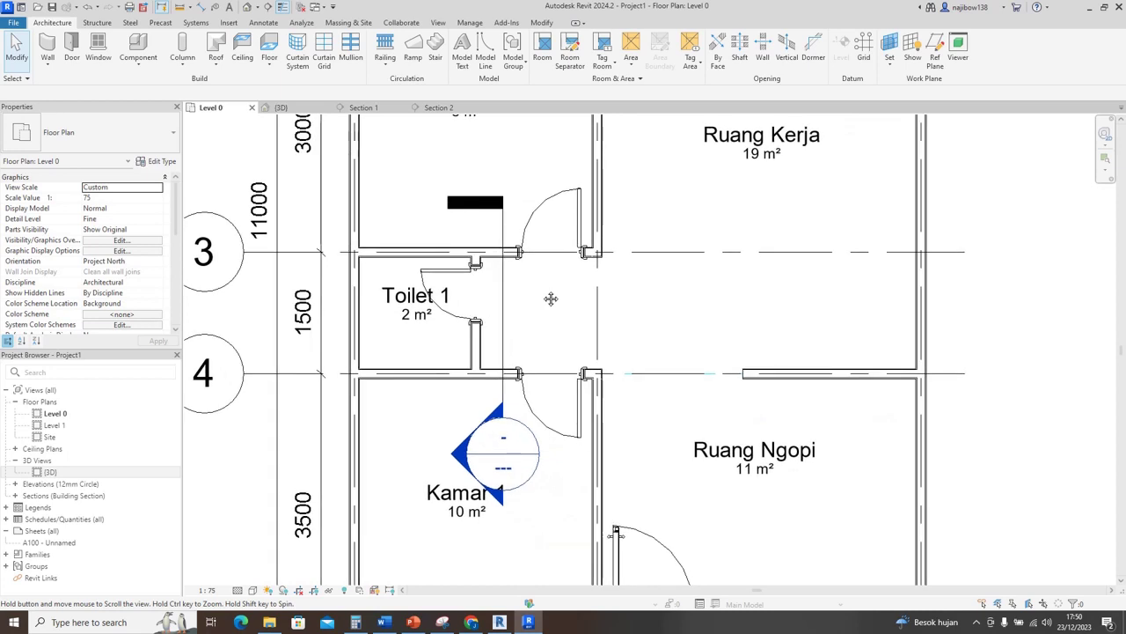
Step: Examine the Toilet 1 door in the Section 2 view and compare it with the door layout on the Level 0 plan
click(444, 109)
click(590, 346)
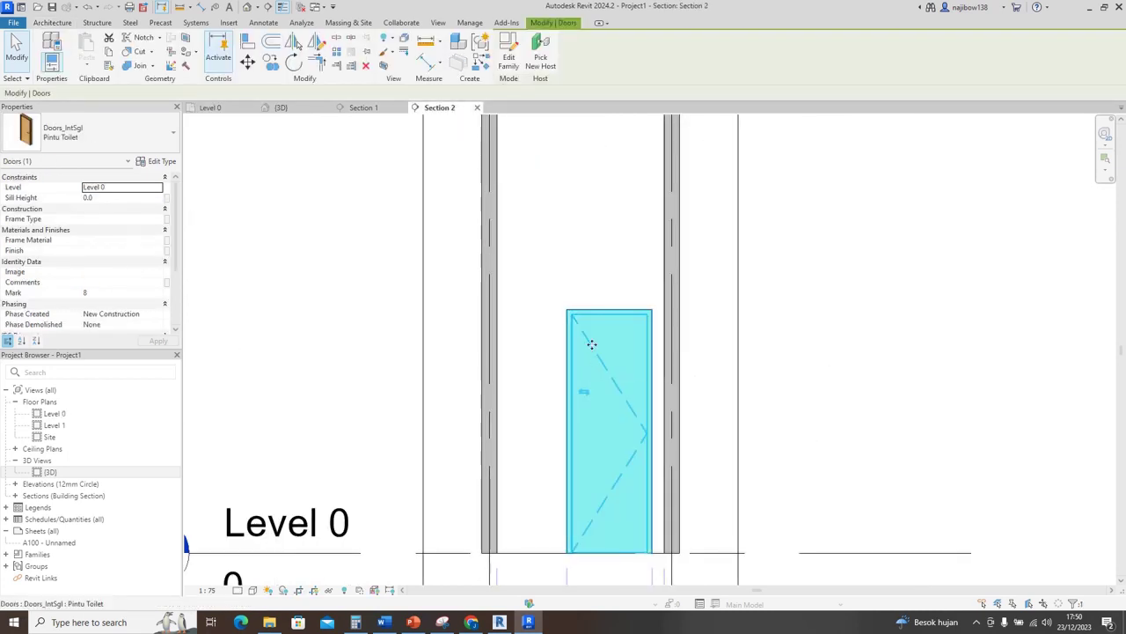
drag(555, 347, 635, 346)
scroll(635, 345, up, 1)
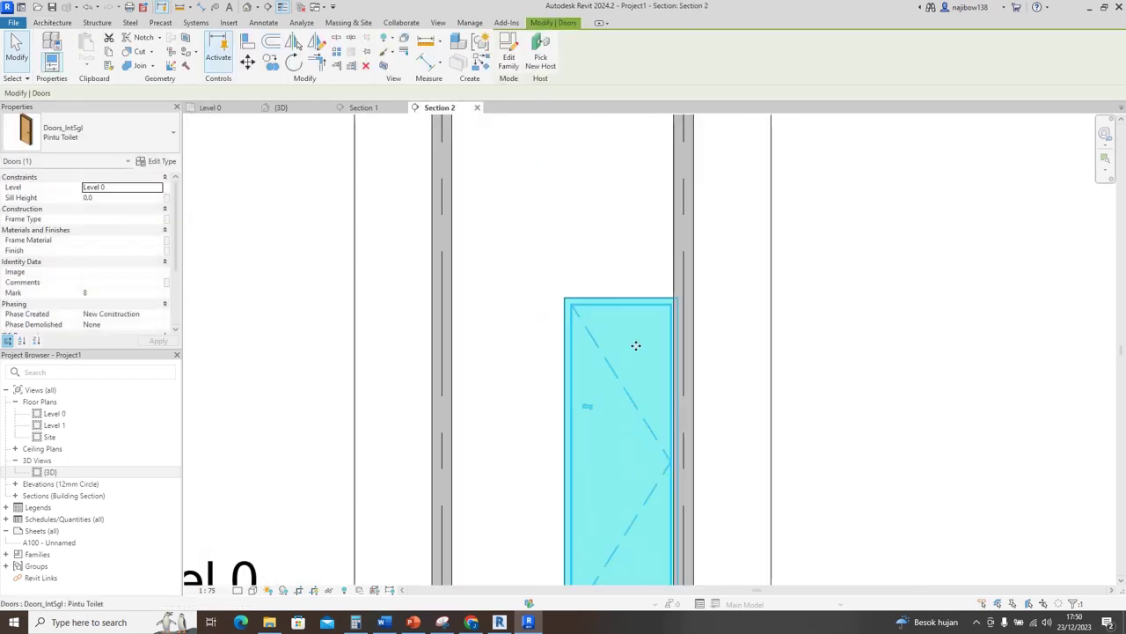
scroll(636, 345, down, 1)
scroll(640, 314, up, 1)
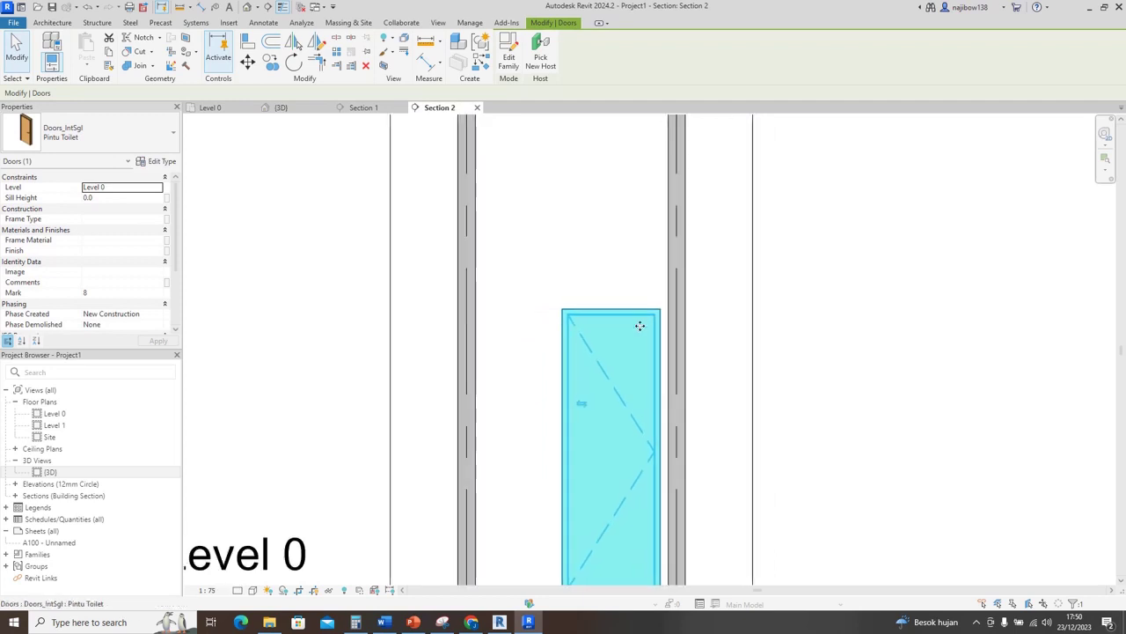
scroll(638, 339, down, 2)
click(222, 112)
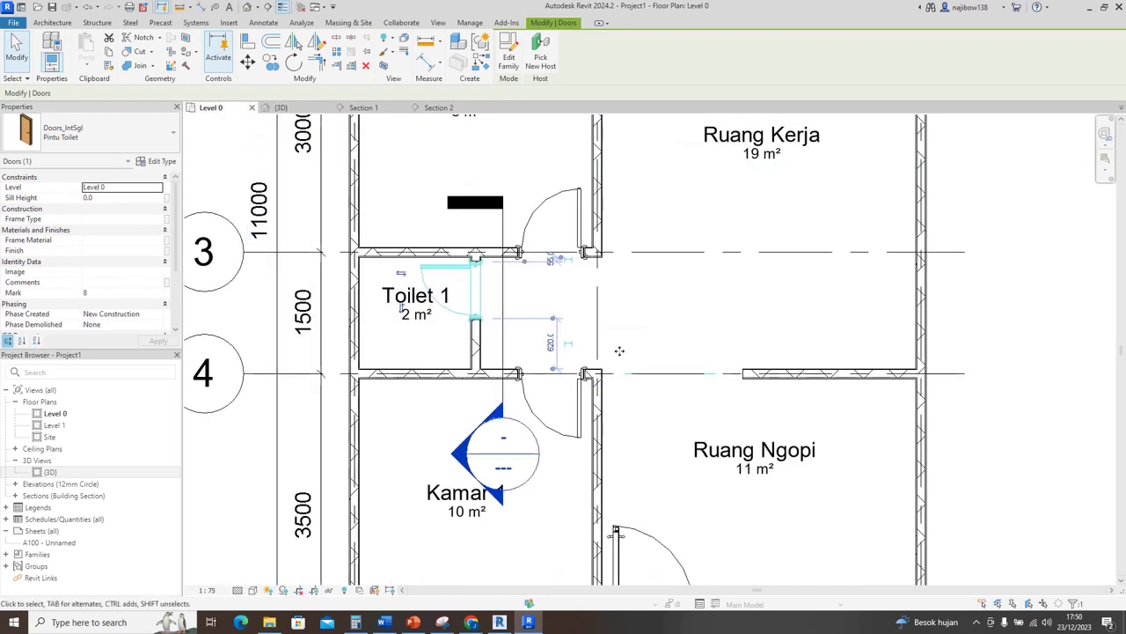
scroll(475, 280, down, 1)
scroll(475, 280, up, 2)
scroll(475, 280, down, 3)
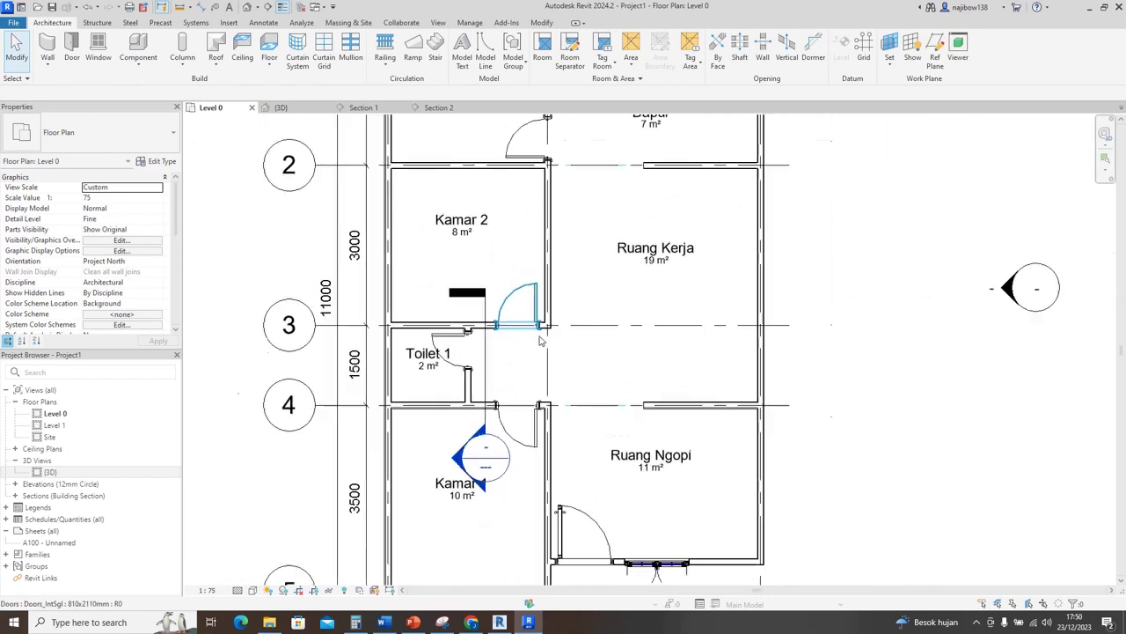
middle_drag(794, 327, 818, 367)
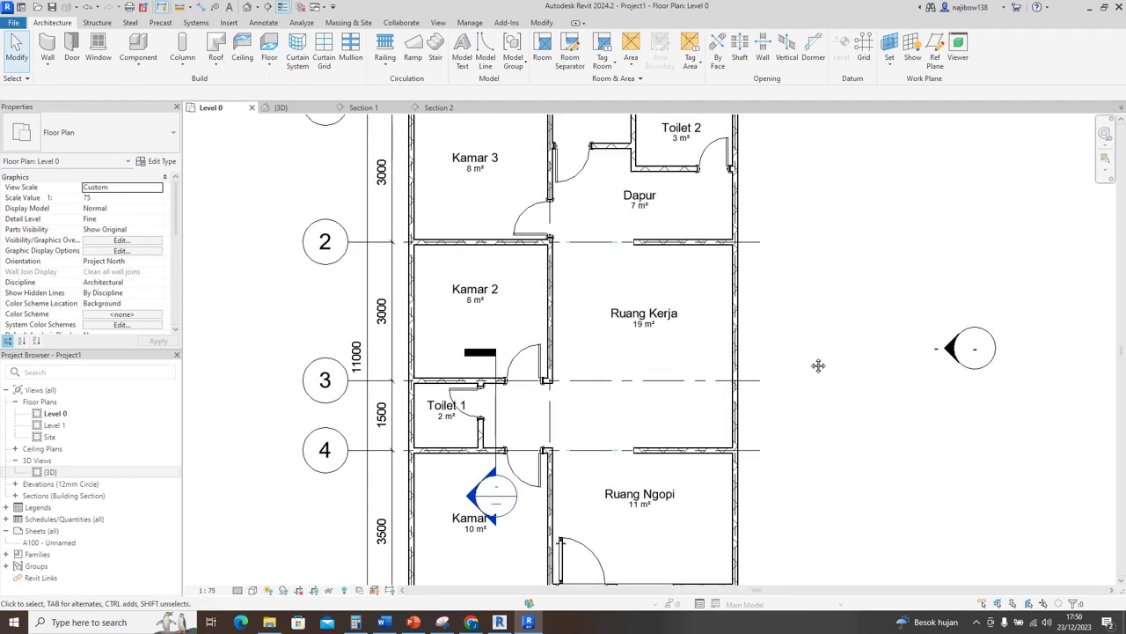
middle_drag(804, 299, 773, 354)
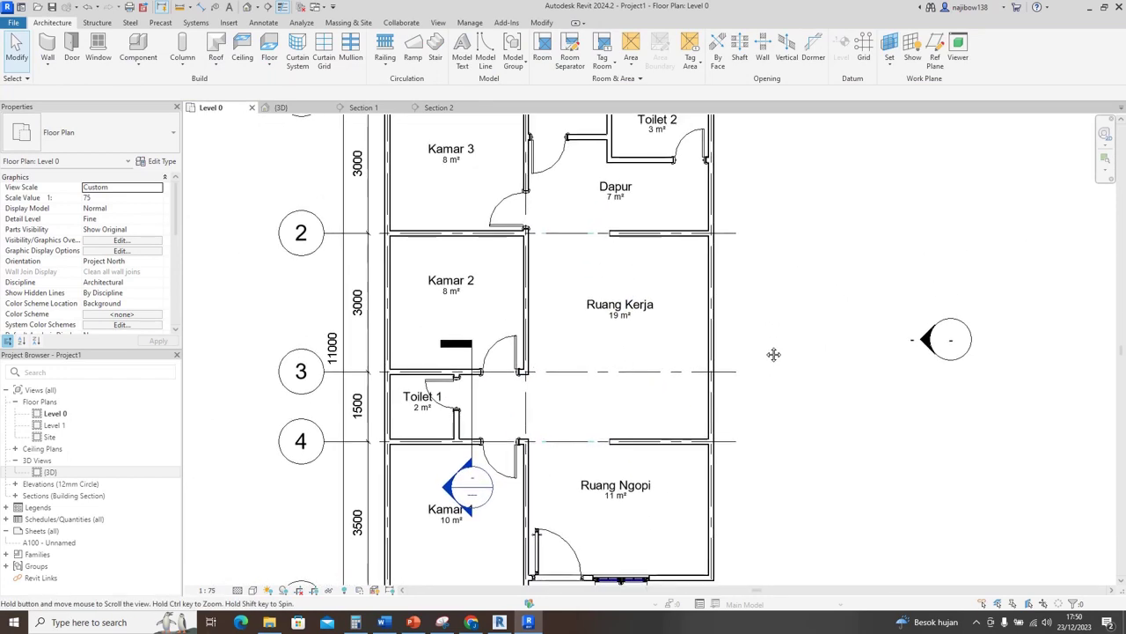
Step: Examine the entrance front and the windowless front wall of Kamar 1 in the 3D view
click(281, 108)
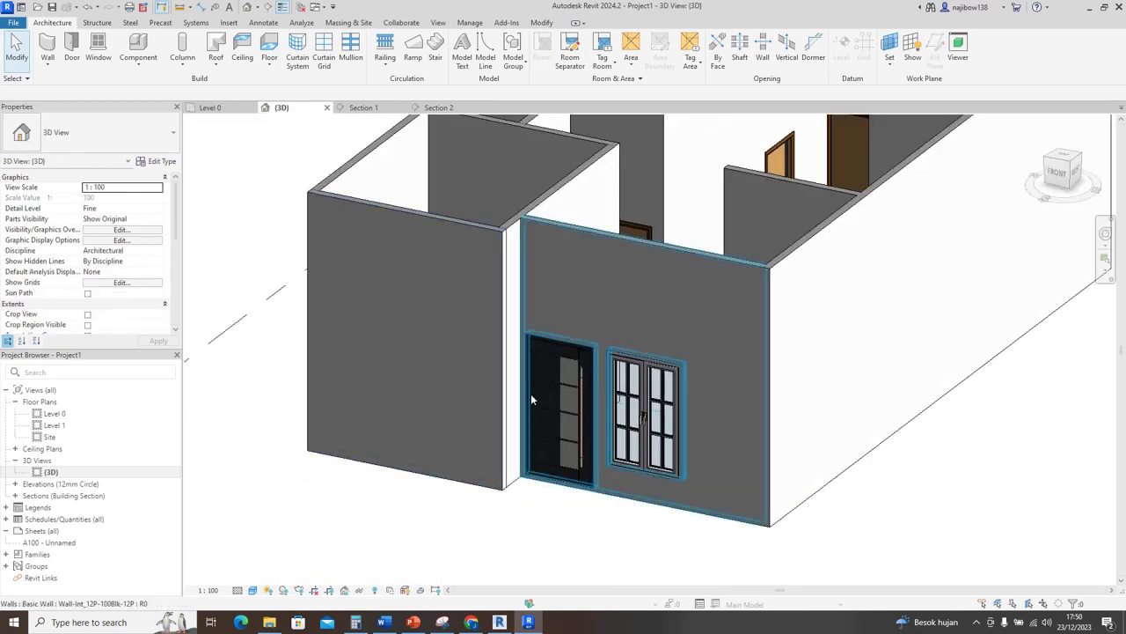
scroll(736, 322, down, 4)
scroll(751, 321, up, 2)
shift+middle_drag(751, 321, 517, 480)
scroll(357, 424, up, 2)
middle_drag(517, 480, 784, 467)
scroll(774, 463, down, 2)
scroll(525, 484, up, 3)
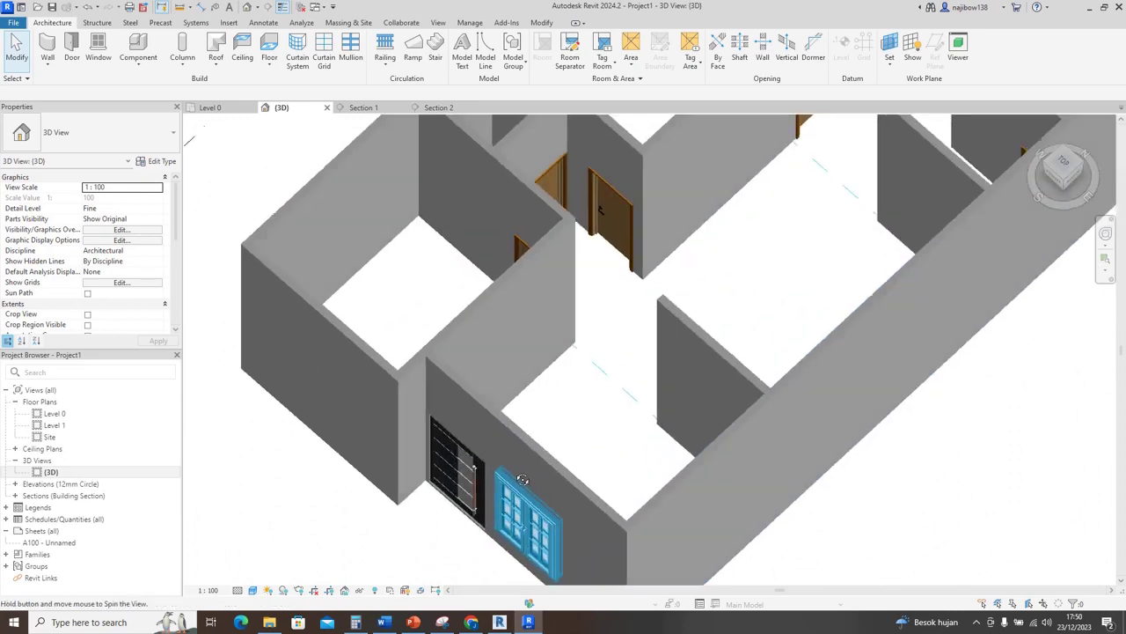
shift+middle_drag(523, 477, 591, 355)
middle_drag(536, 451, 677, 445)
shift+middle_drag(677, 445, 695, 440)
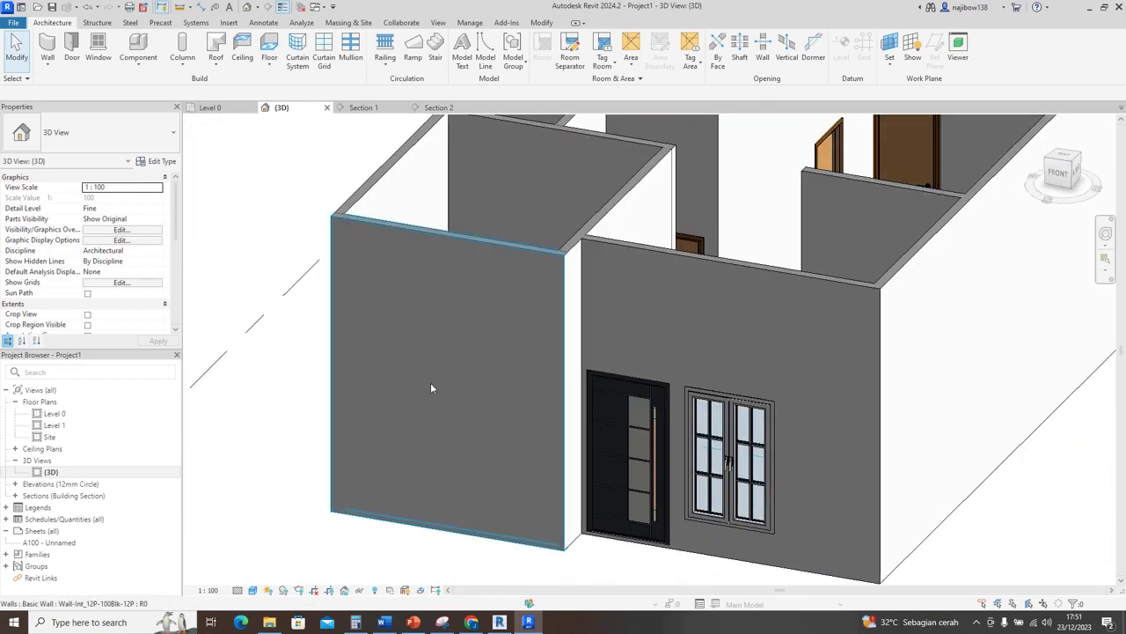
mouse_move(432, 387)
shift+middle_down()
mouse_move(422, 410)
mouse_move(436, 396)
shift+middle_up()
middle_drag(435, 396, 410, 384)
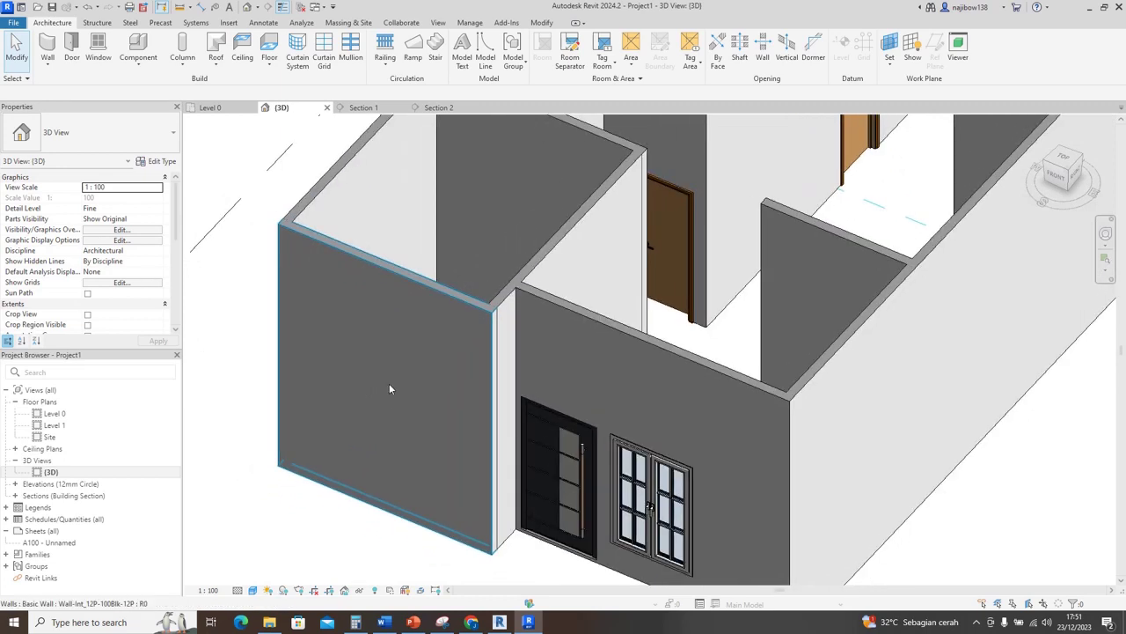
middle_drag(321, 400, 374, 406)
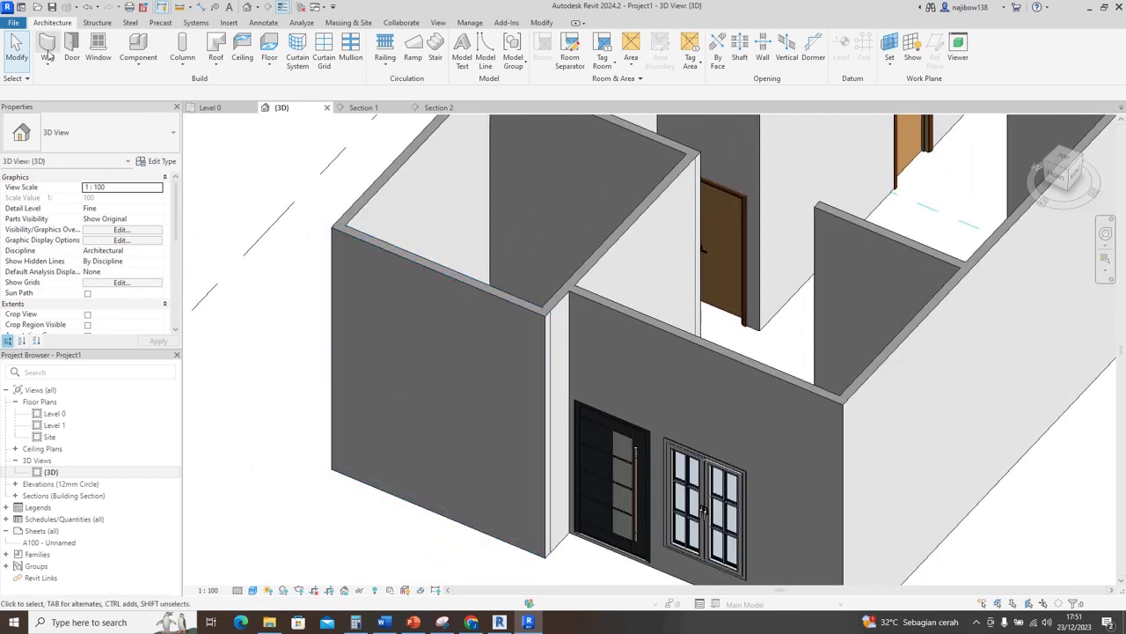
Step: Place a Double Window Door window near the middle of Kamar 1's front wall in the 3D view
click(96, 49)
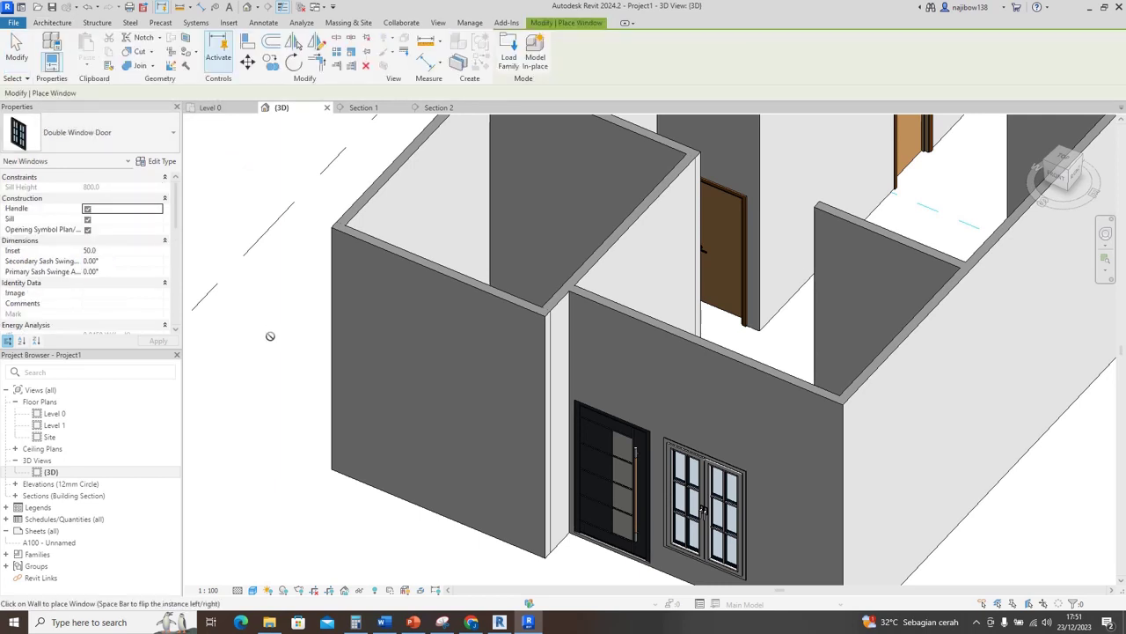
scroll(433, 411, up, 2)
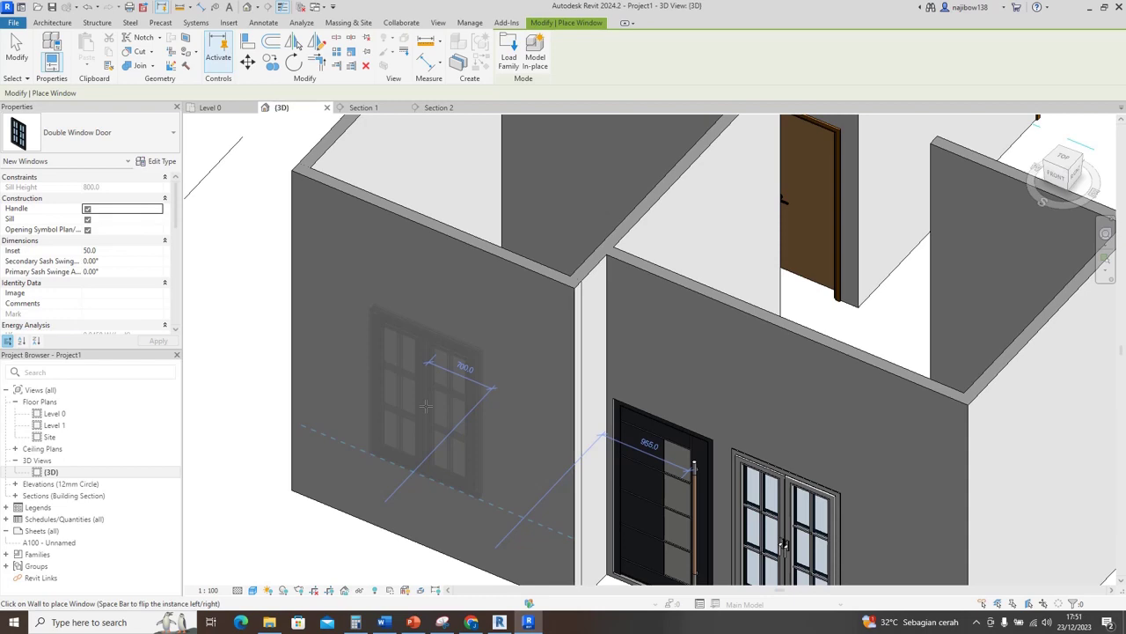
click(426, 406)
scroll(251, 402, down, 2)
key(Escape)
key(Escape)
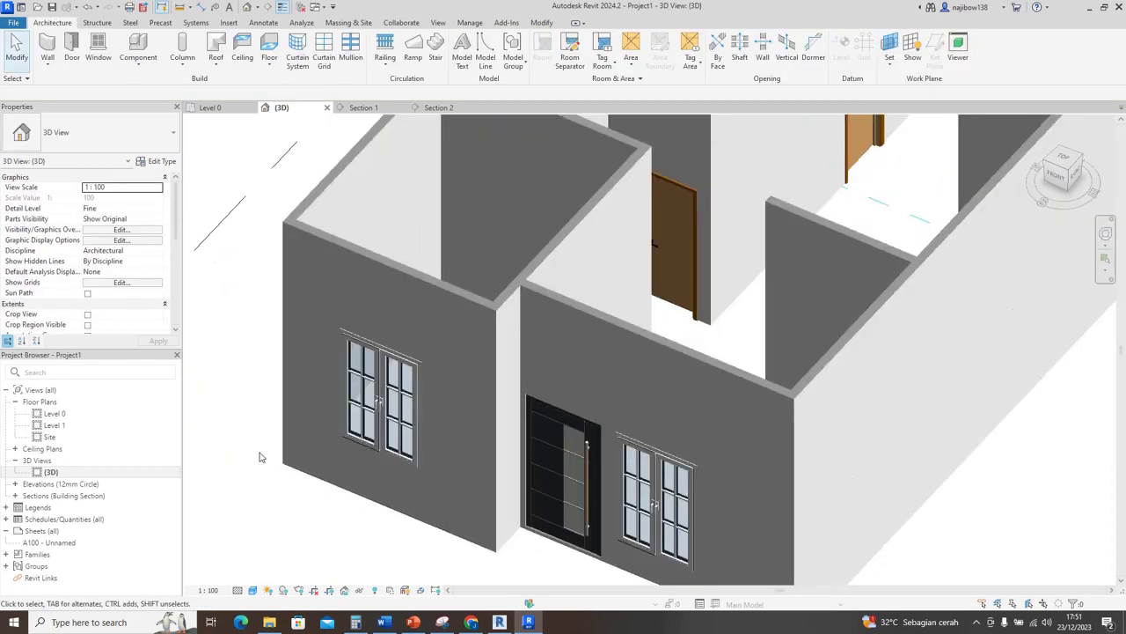
shift+middle_drag(259, 457, 627, 362)
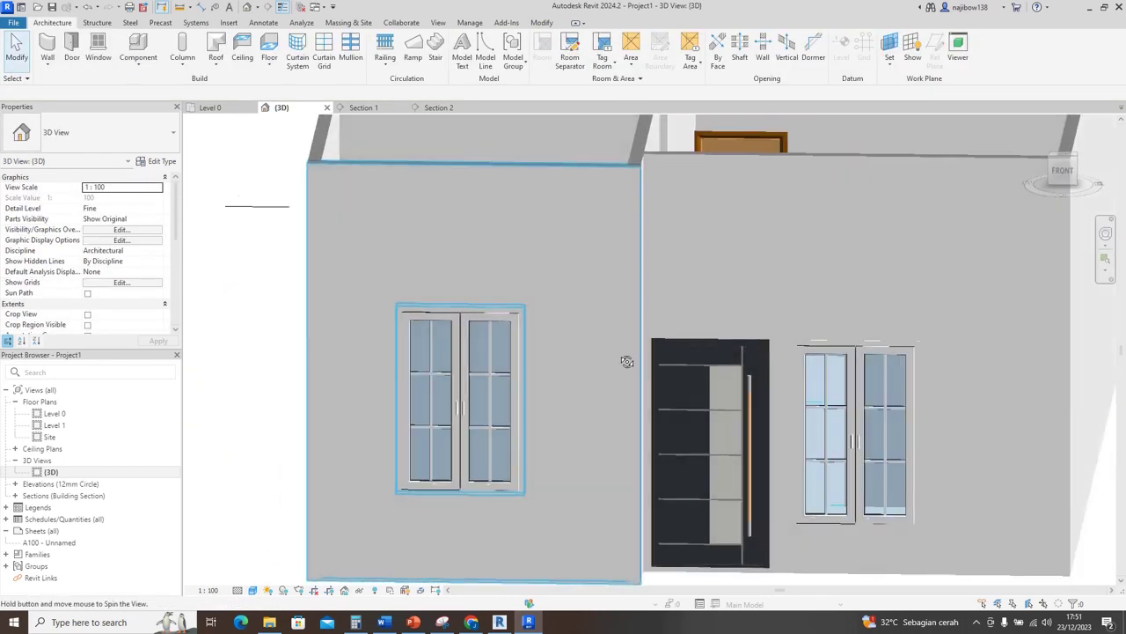
shift+middle_drag(705, 396, 579, 432)
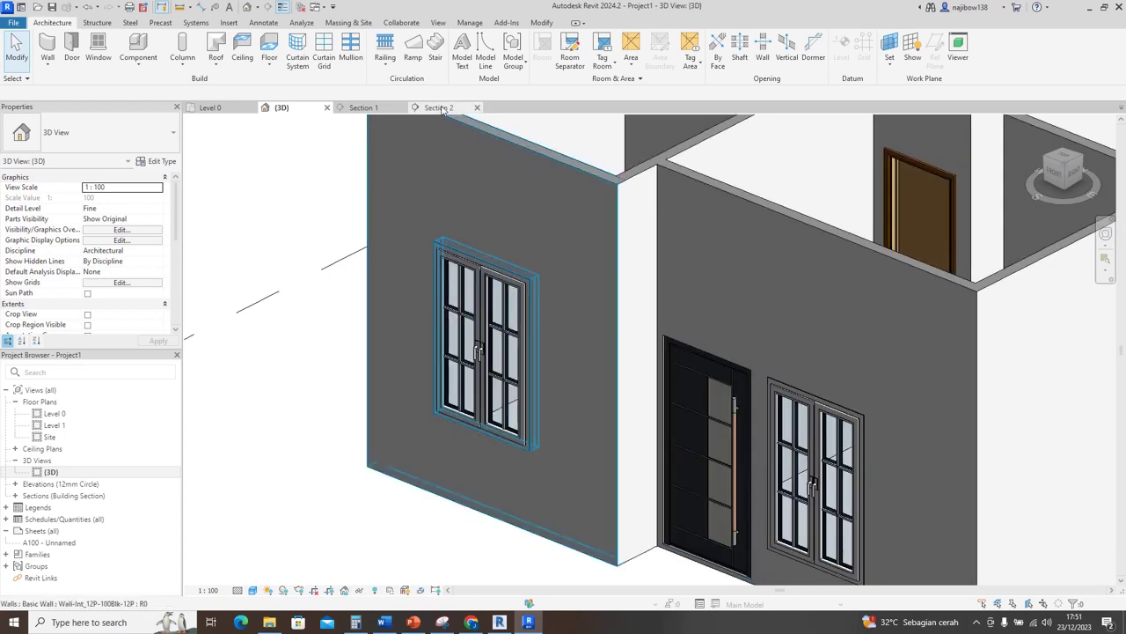
Step: In Section 1, align the top of the Kamar 1 window with the top of the window beside the entrance door
click(365, 109)
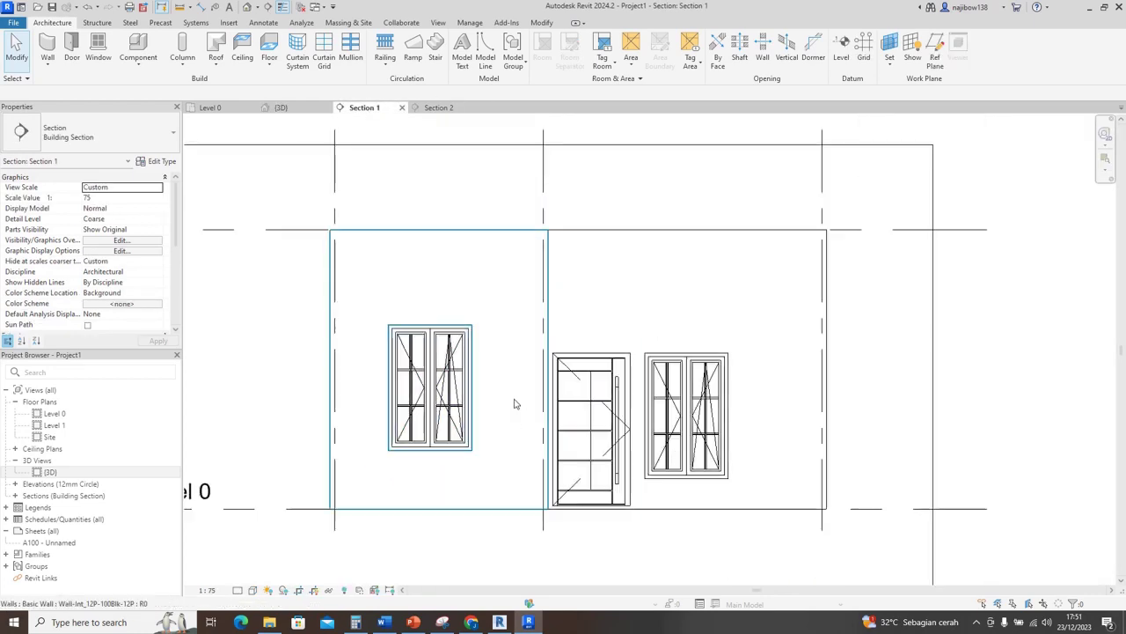
scroll(680, 326, up, 2)
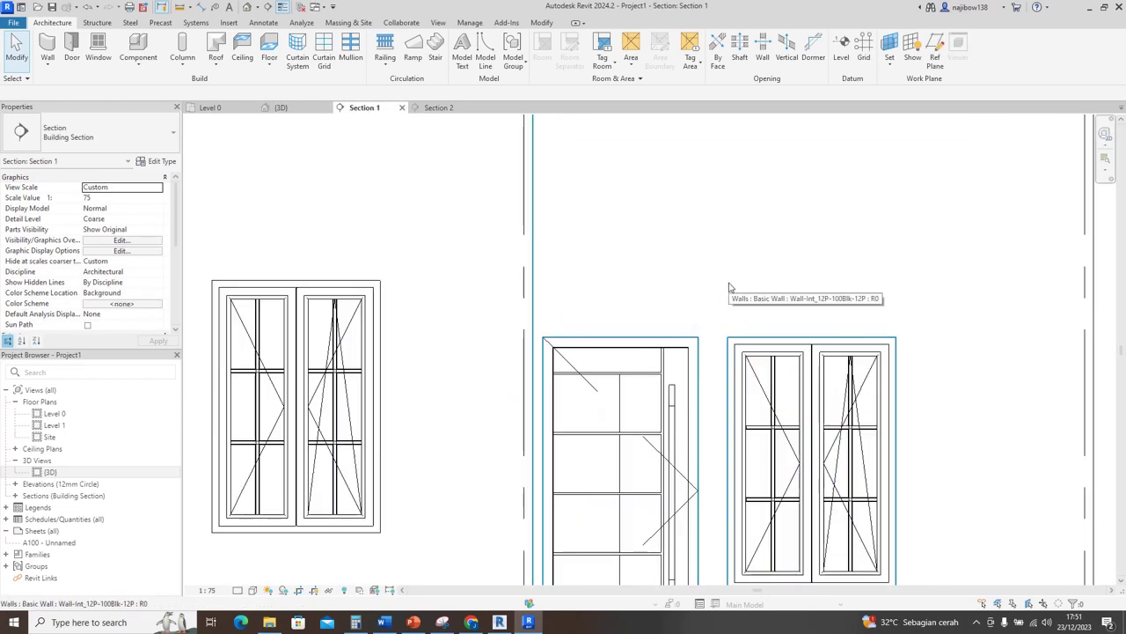
key(l)
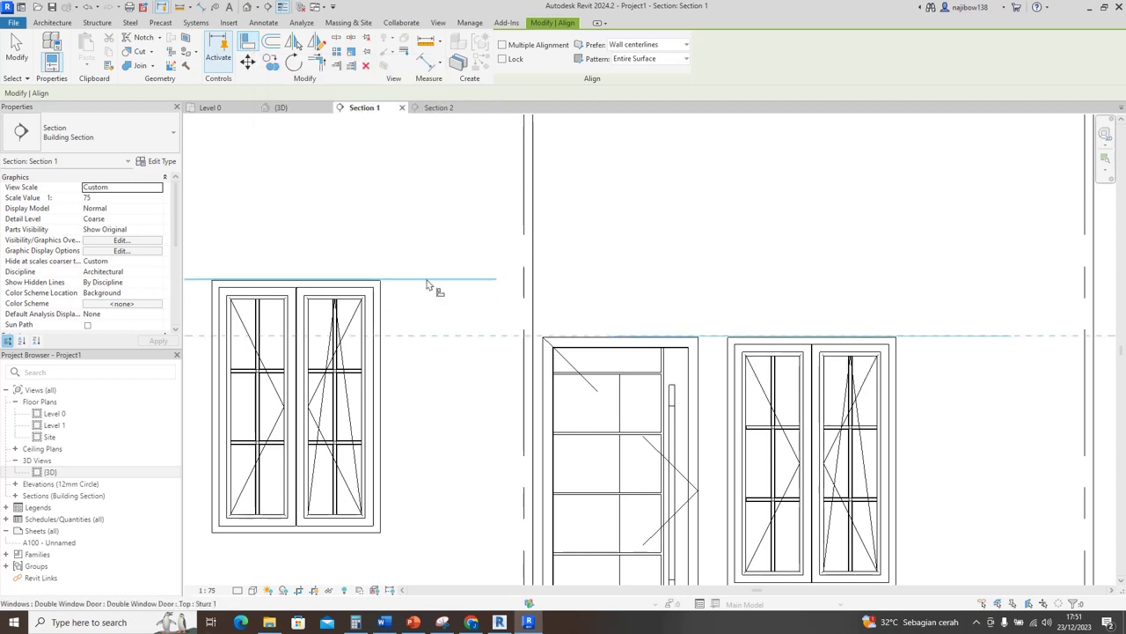
click(333, 281)
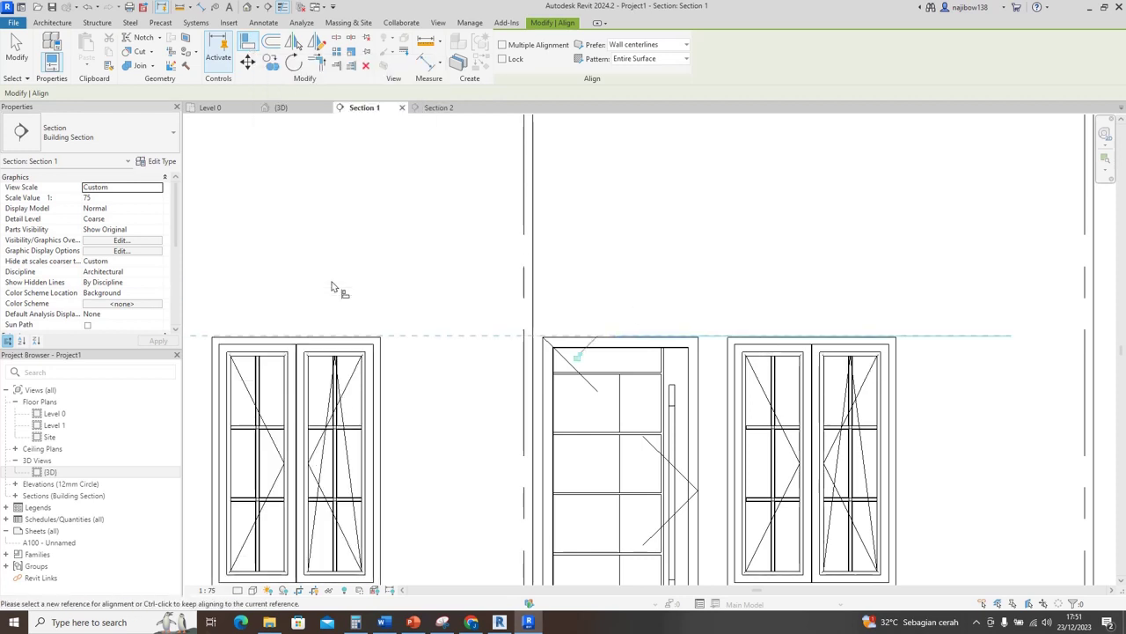
scroll(579, 352, down, 3)
scroll(387, 350, up, 3)
key(Escape)
key(Escape)
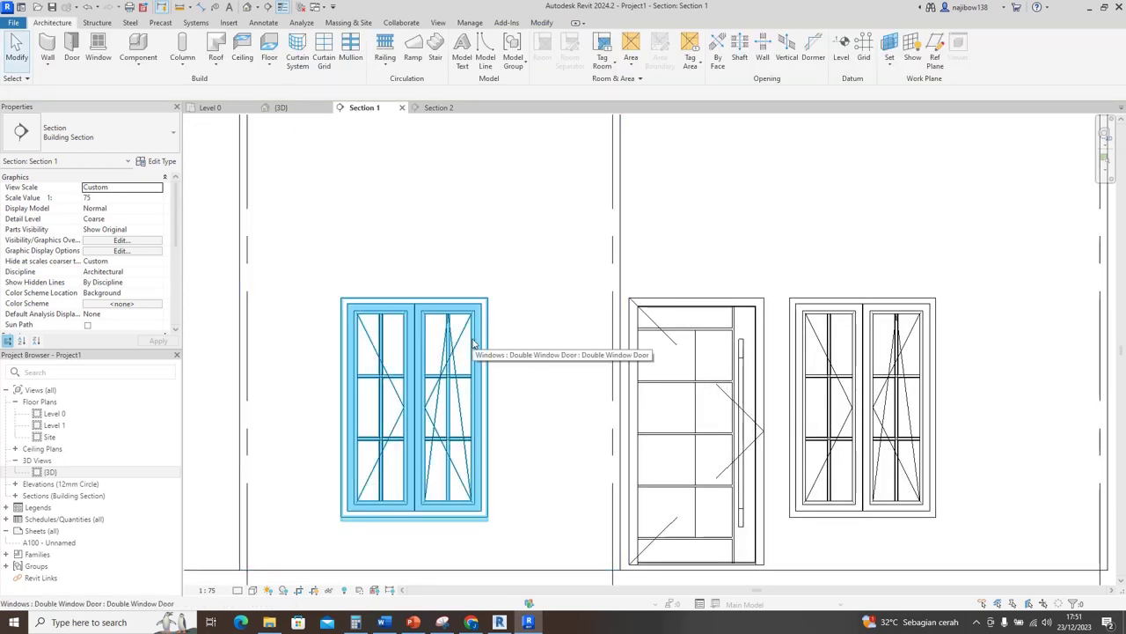
Step: Move the Kamar 1 window upward, and set its sill height to 395.7 to match the window beside the entrance door
click(845, 383)
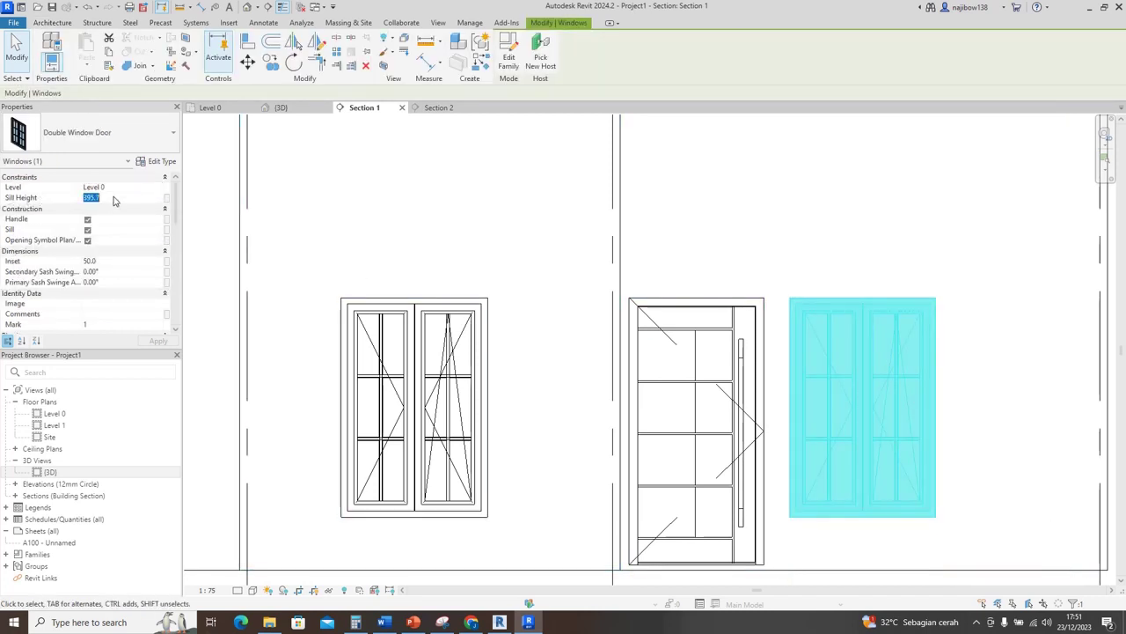
click(384, 277)
click(422, 308)
drag(422, 284, 422, 234)
click(313, 257)
click(422, 275)
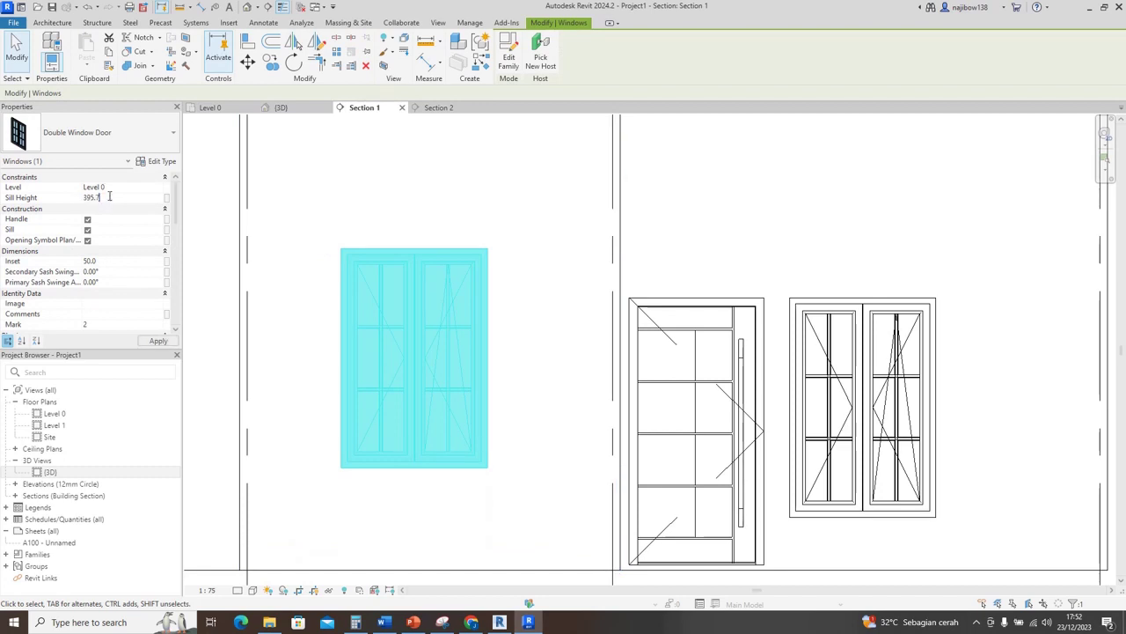
click(157, 341)
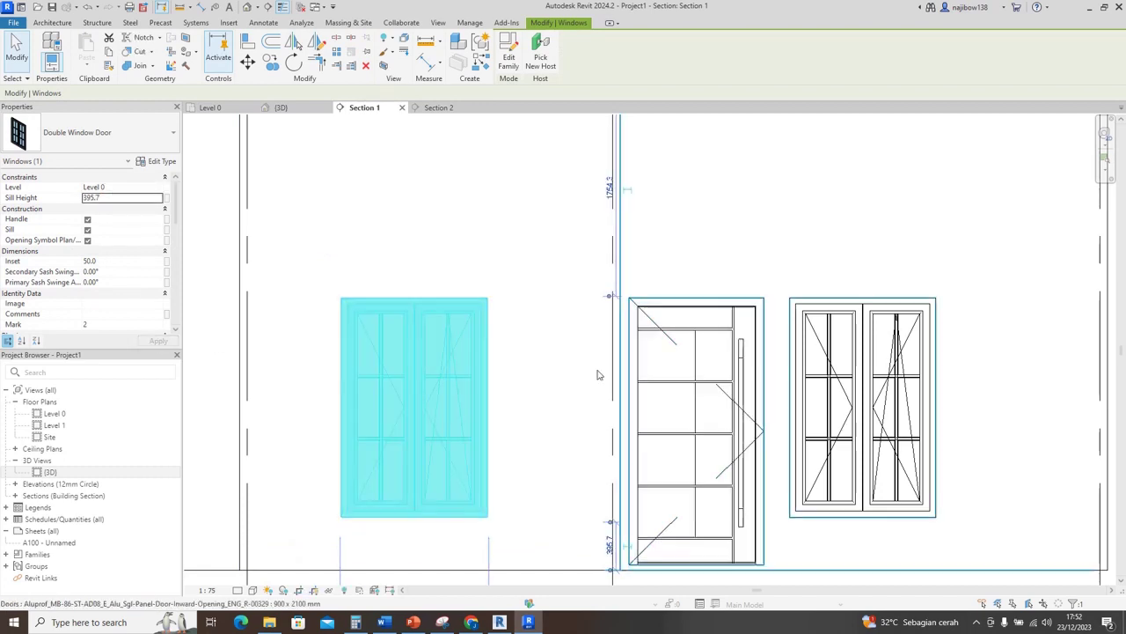
scroll(872, 392, down, 3)
click(872, 392)
Step: Examine the matching front windows and the whole house in the 3D view
scroll(797, 384, down, 1)
middle_drag(833, 388, 727, 486)
middle_drag(509, 422, 598, 345)
click(281, 108)
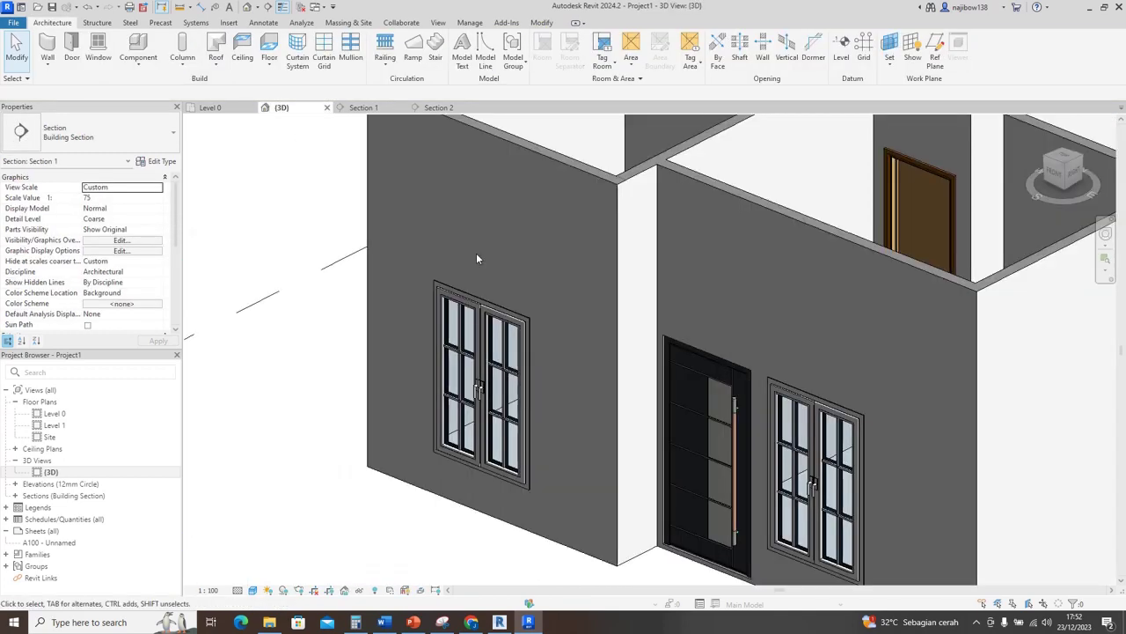
shift+middle_drag(476, 253, 422, 475)
scroll(572, 289, up, 1)
middle_drag(580, 286, 470, 390)
shift+middle_drag(579, 299, 637, 269)
middle_drag(598, 264, 605, 374)
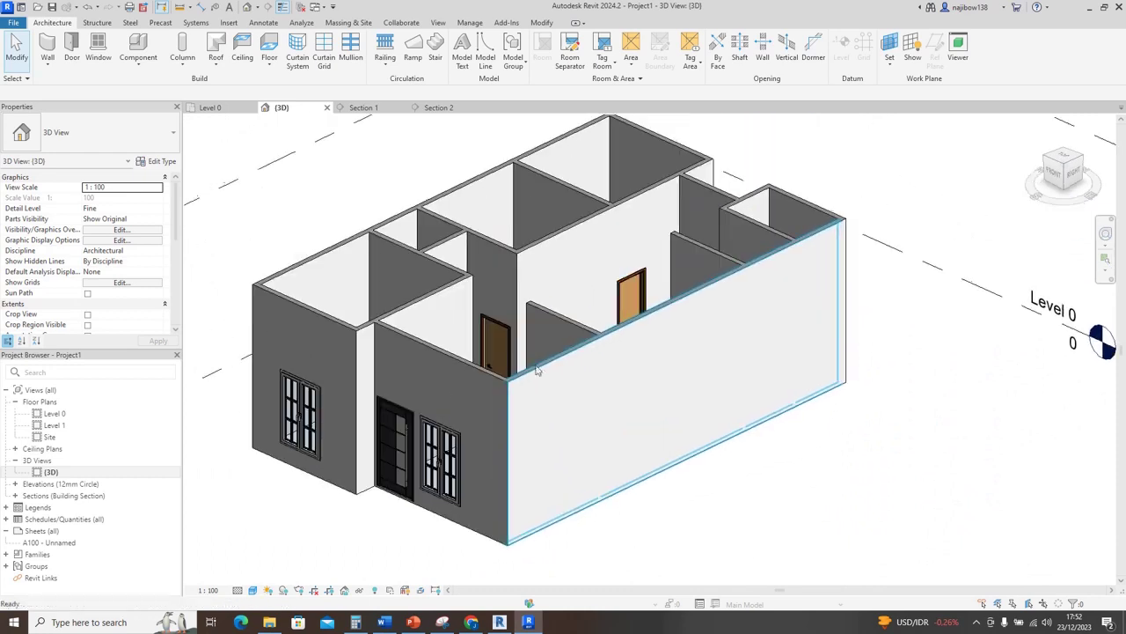
scroll(532, 372, up, 2)
middle_drag(516, 322, 555, 362)
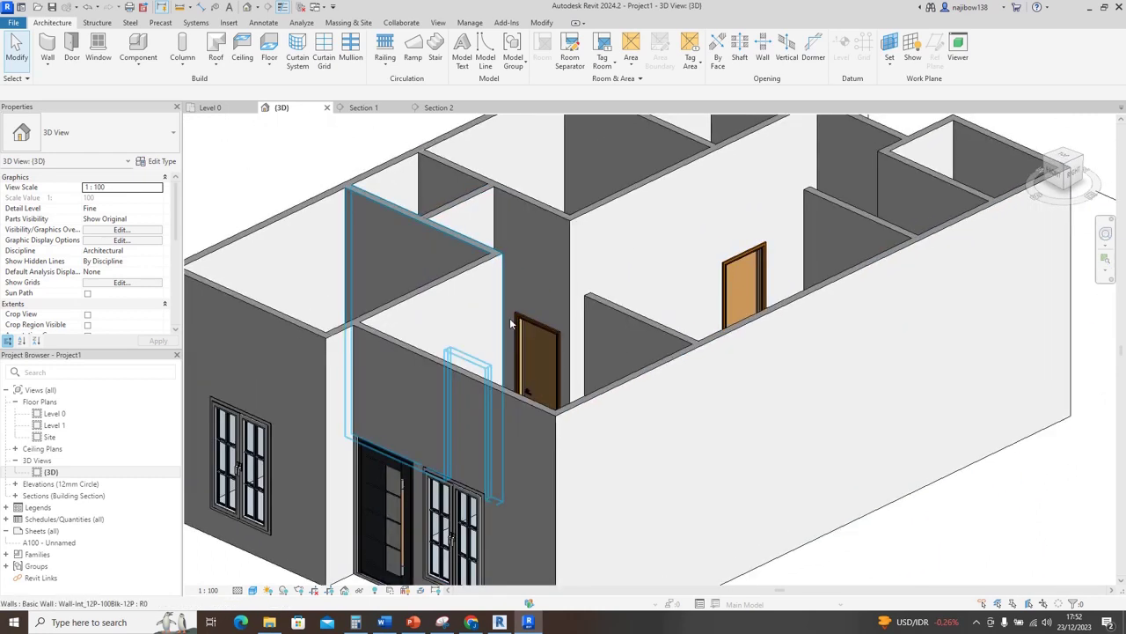
Step: Inspect the interior doors, entrance door and front windows from several angles in the 3D view
scroll(509, 397, down, 2)
shift+middle_drag(442, 449, 611, 445)
shift+middle_drag(458, 523, 580, 342)
click(579, 342)
shift+middle_drag(391, 378, 649, 426)
scroll(596, 326, up, 3)
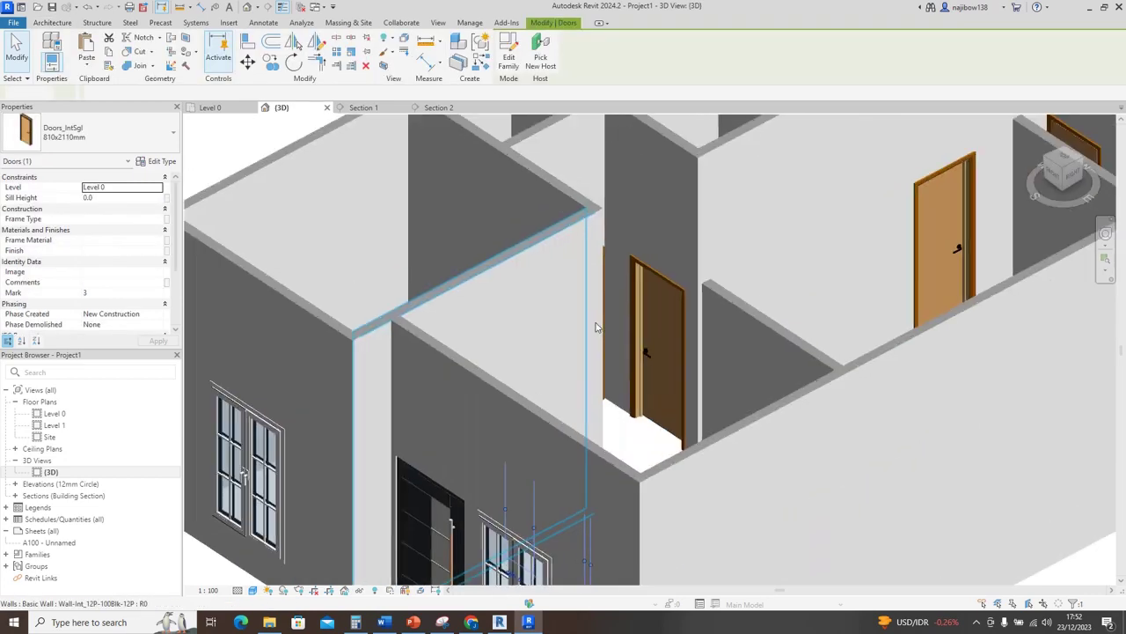
scroll(504, 366, down, 1)
shift+middle_drag(512, 417, 591, 354)
scroll(410, 516, down, 1)
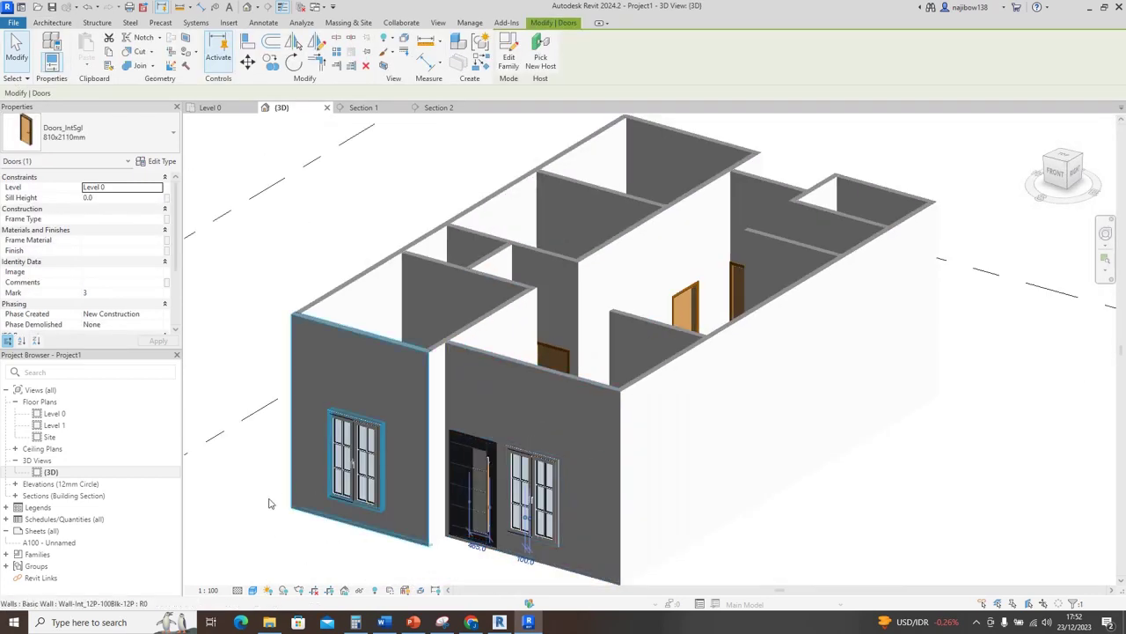
middle_drag(274, 503, 344, 446)
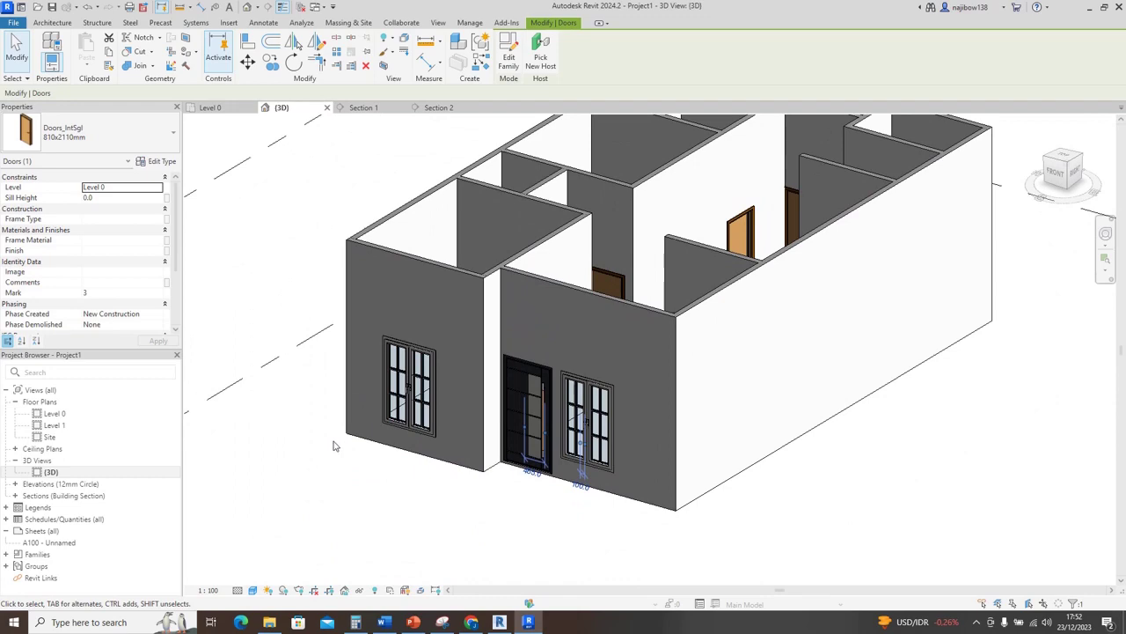
shift+middle_drag(268, 513, 570, 365)
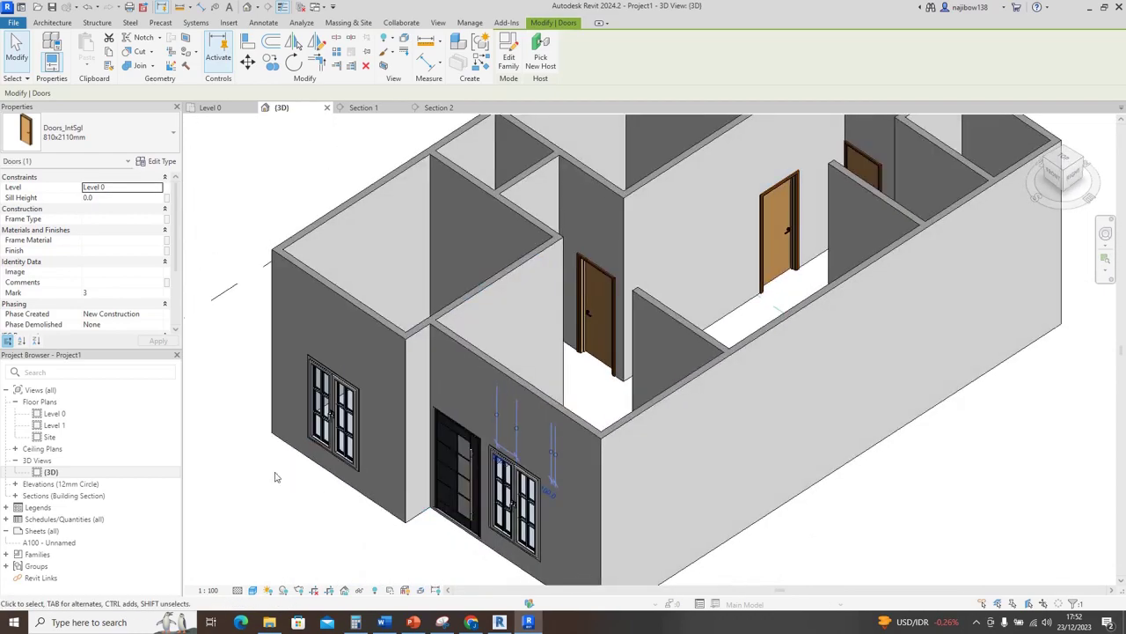
click(276, 476)
shift+middle_drag(277, 476, 339, 397)
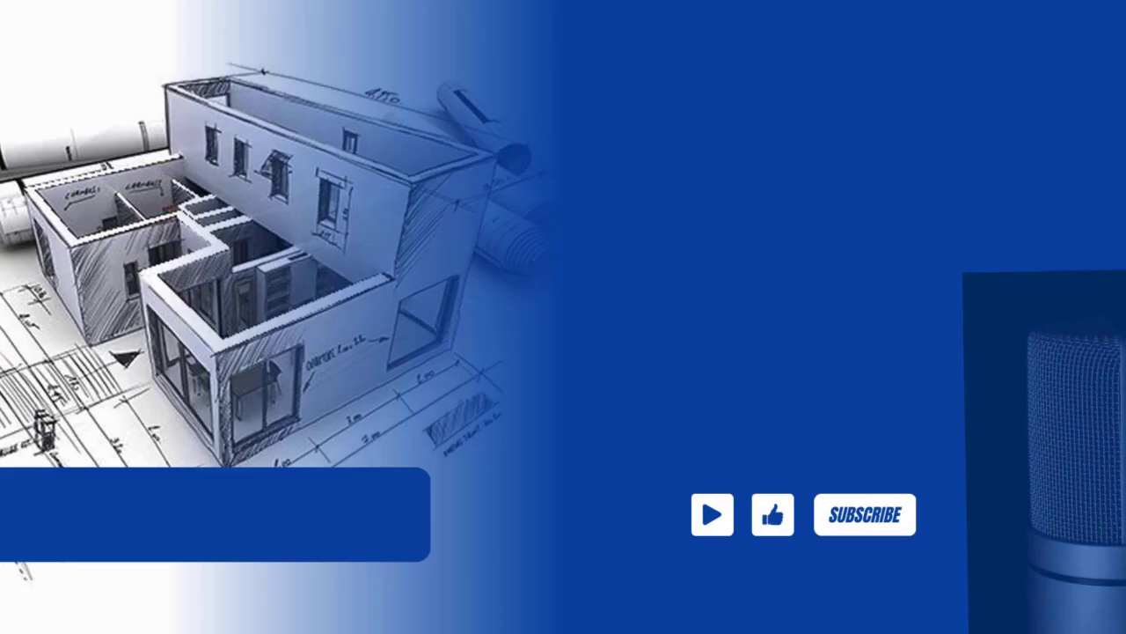